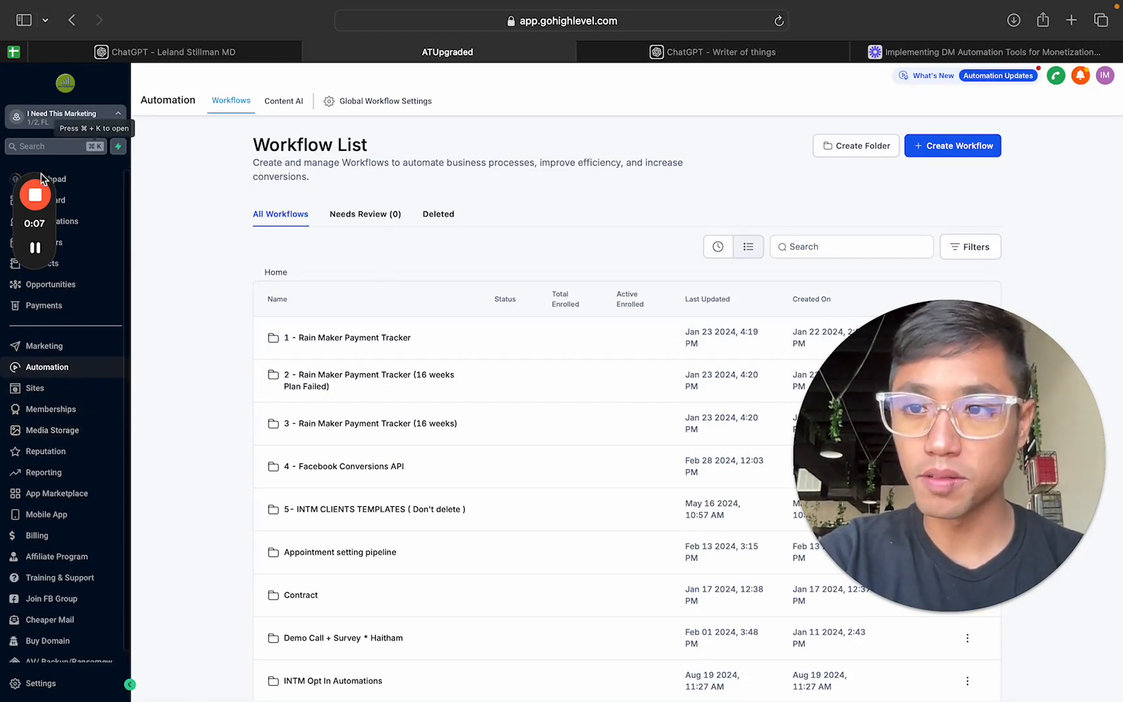
left_click_drag(42, 226, 174, 203)
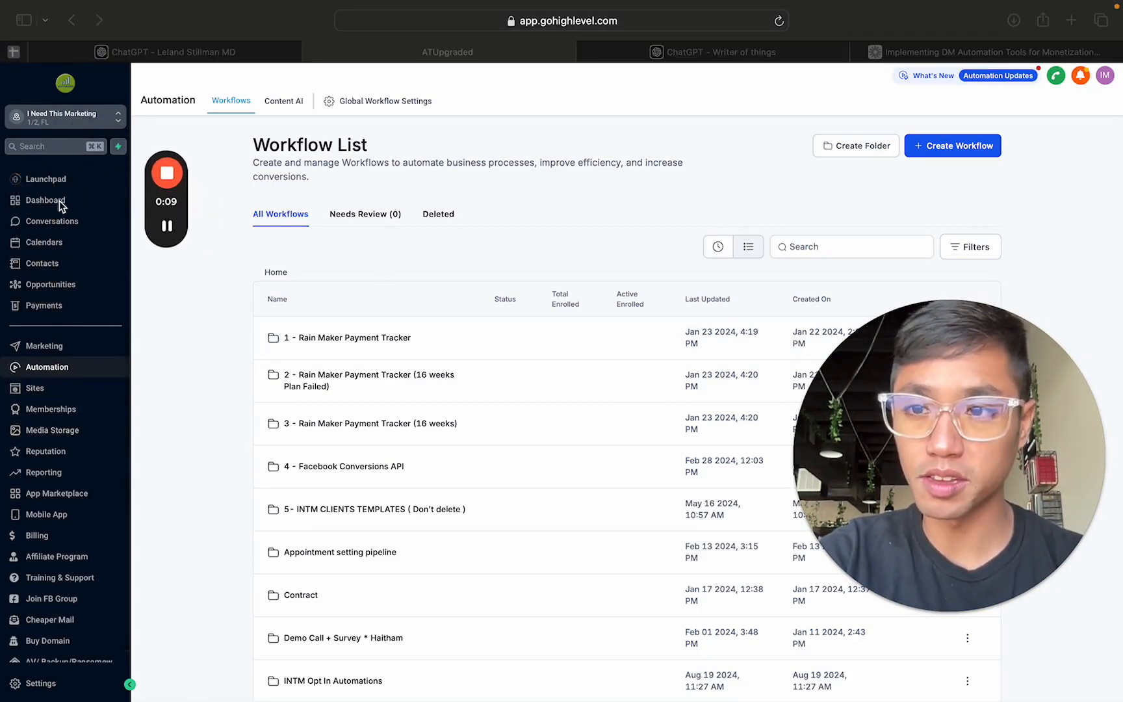
left_click(127, 181)
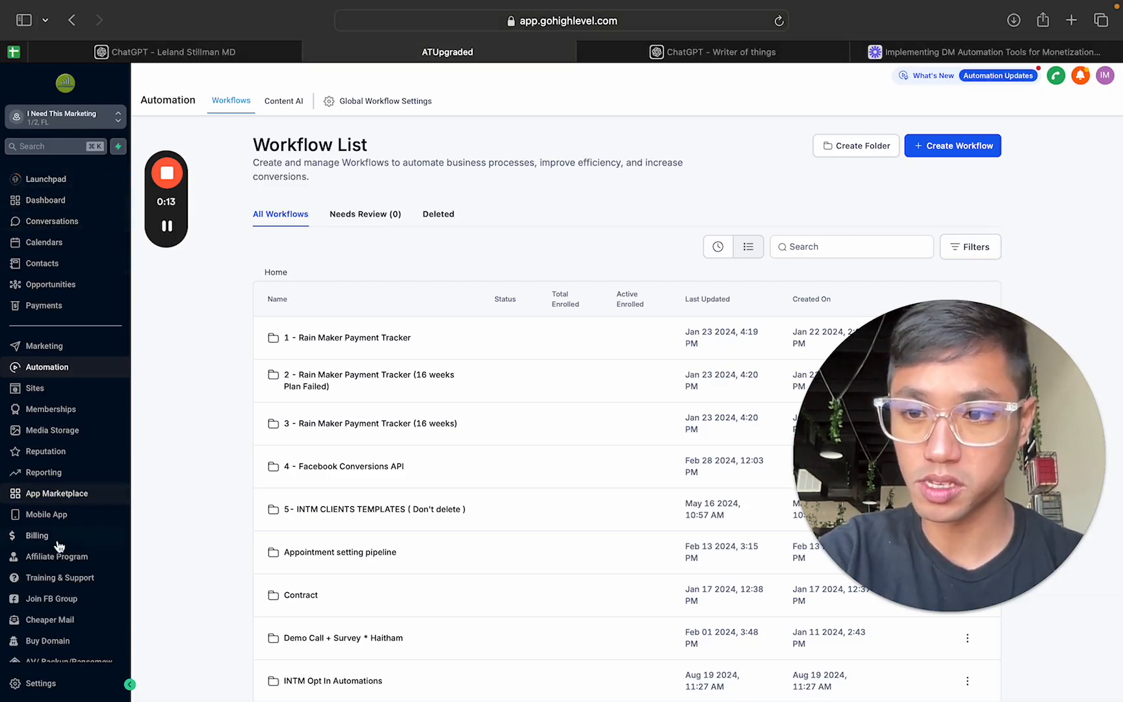
Step: Open the Conversation AI page in the account's settings
scroll(49, 539, "down", 1)
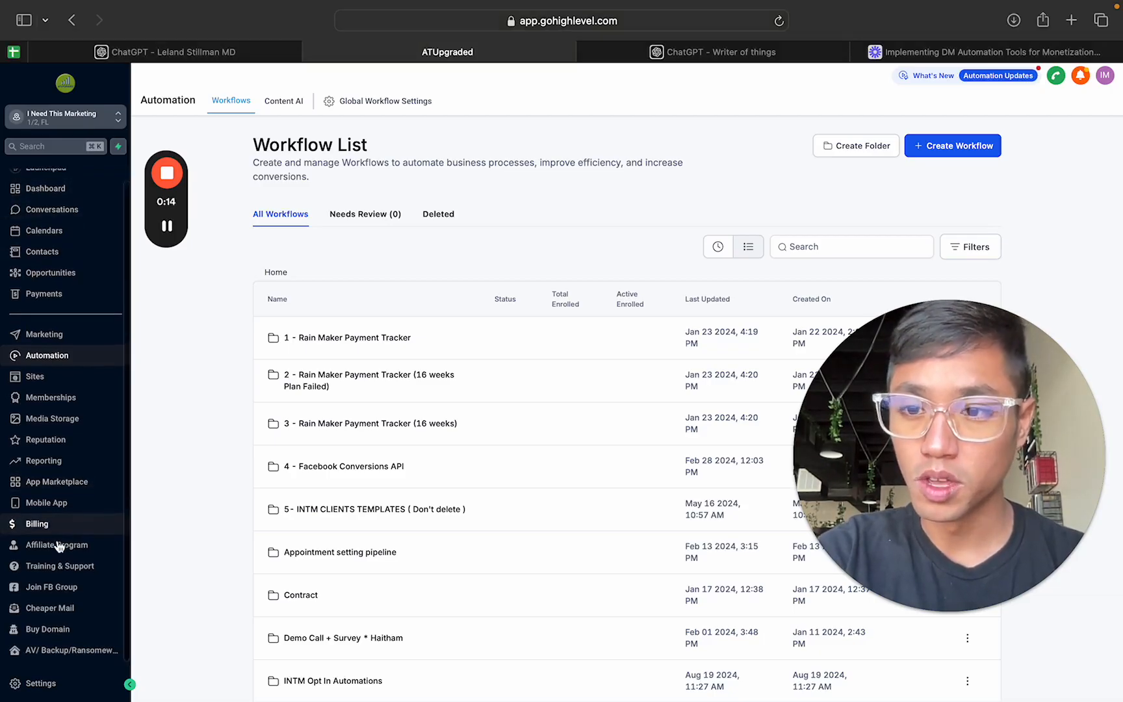
left_click(38, 684)
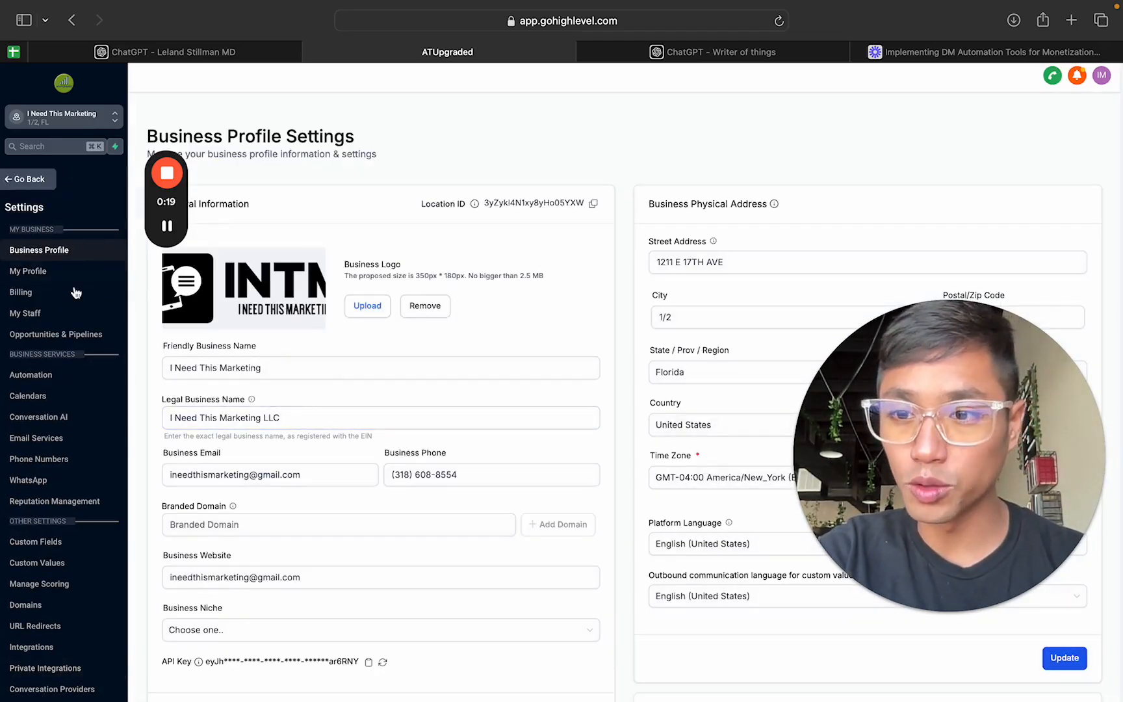
scroll(76, 317, "down", 1)
scroll(70, 279, "up", 1)
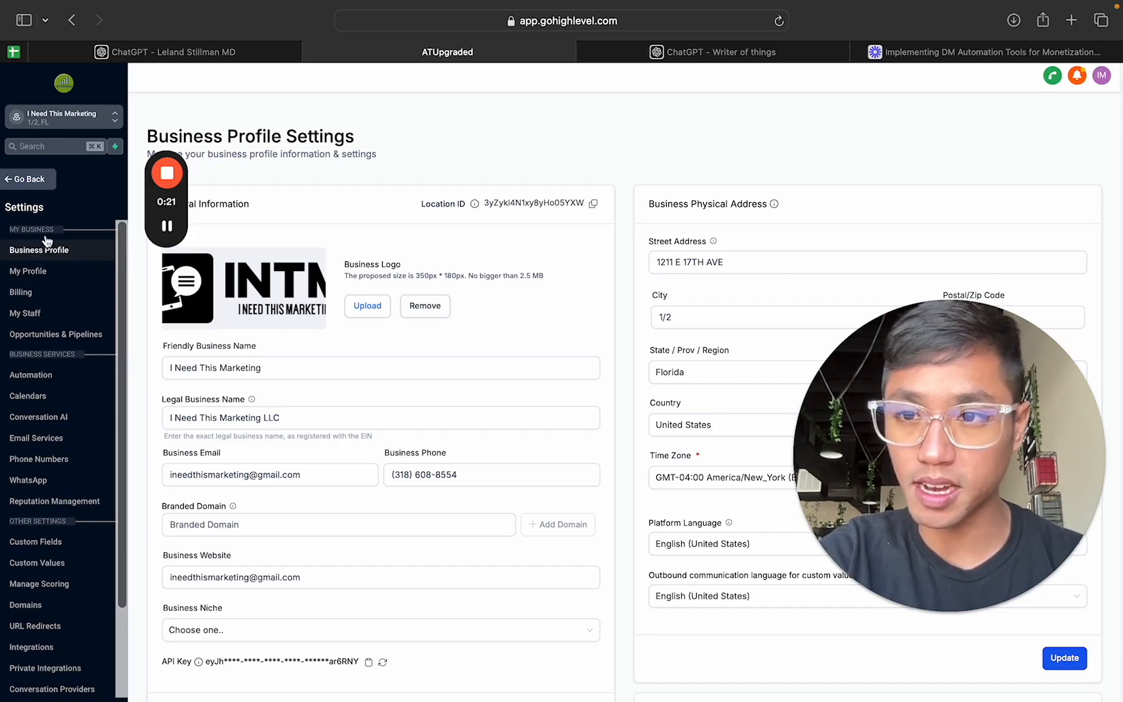
scroll(39, 296, "down", 3)
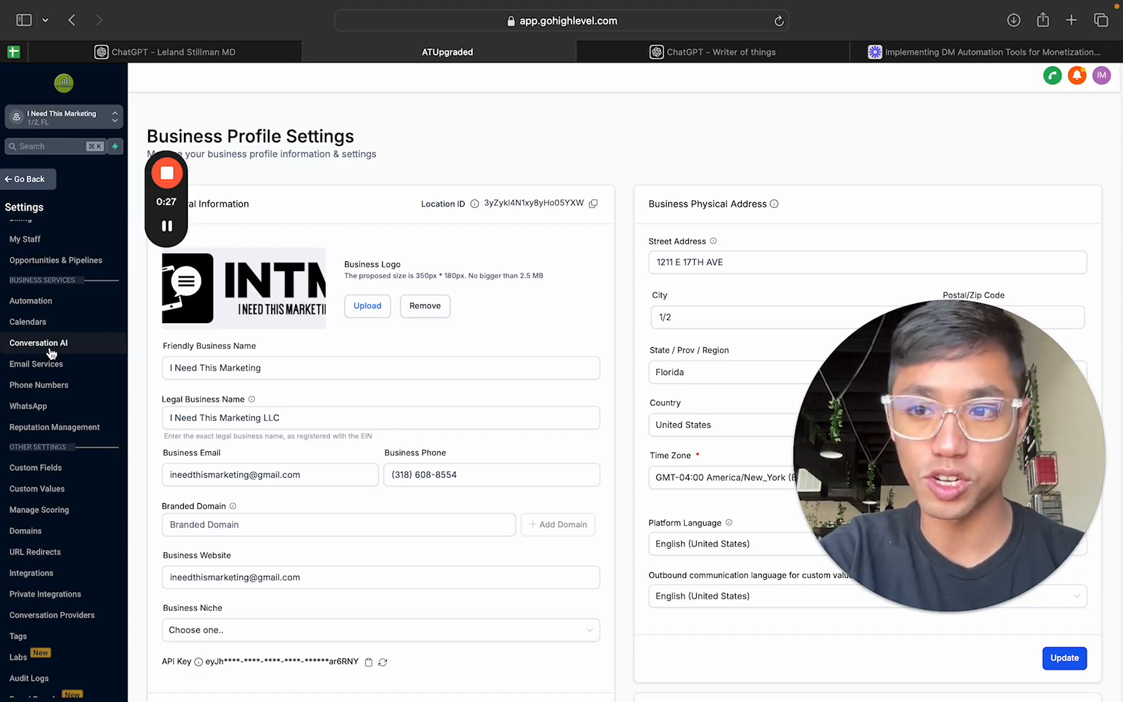
left_click(51, 353)
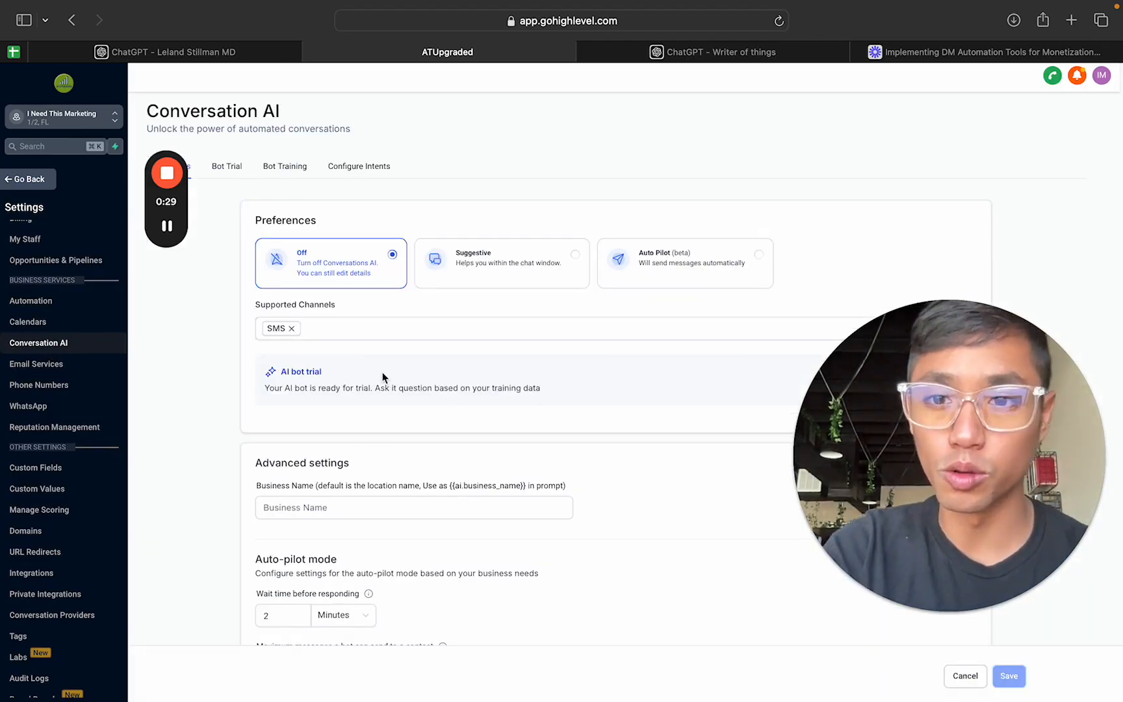
Step: Examine the bot mode preferences and the list of supported channels in the Conversation AI bot settings
left_click_drag(179, 212, 852, 268)
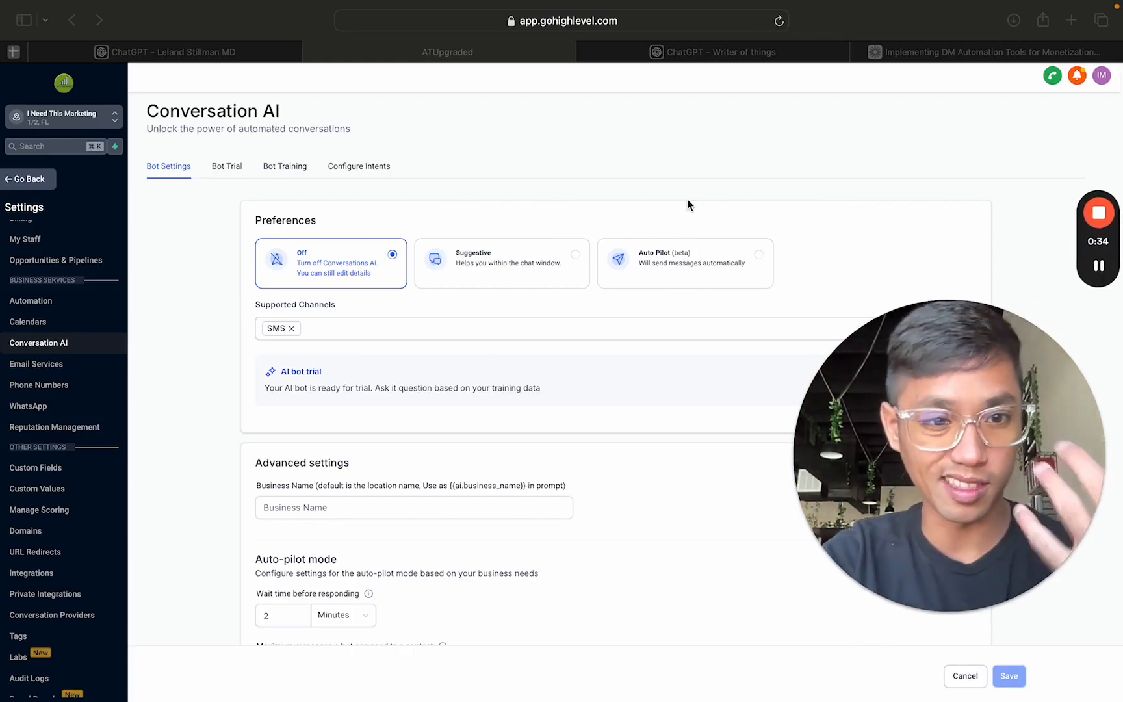
left_click(659, 198)
scroll(659, 199, "down", 1)
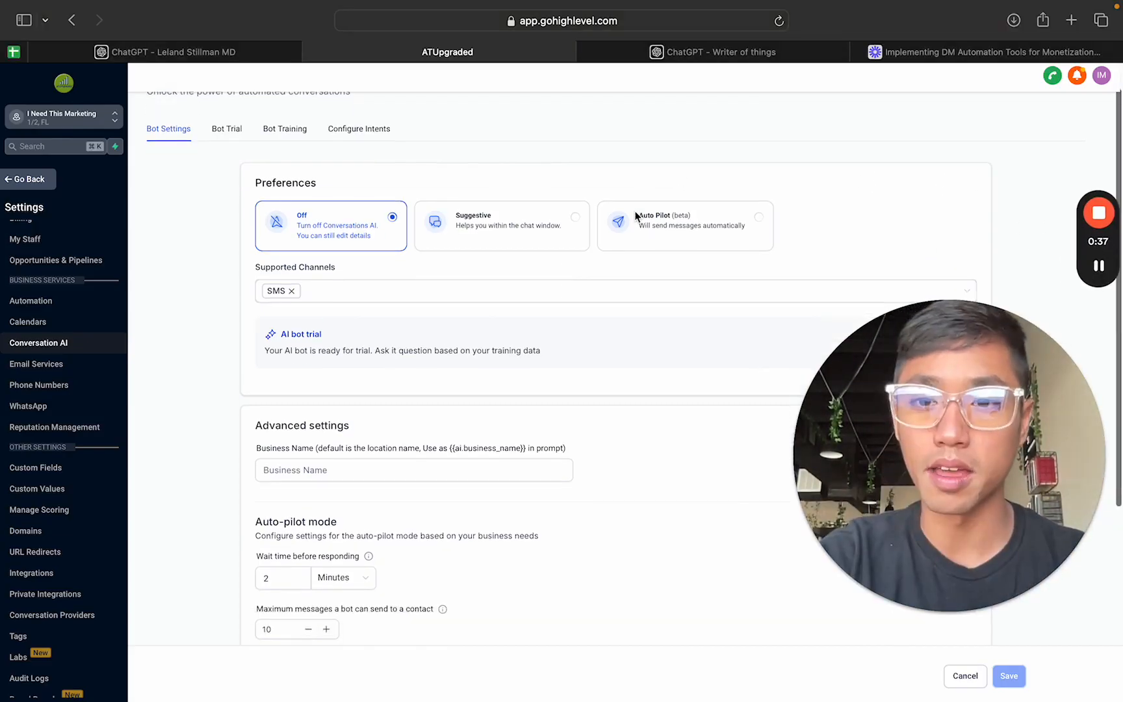
scroll(503, 173, "up", 1)
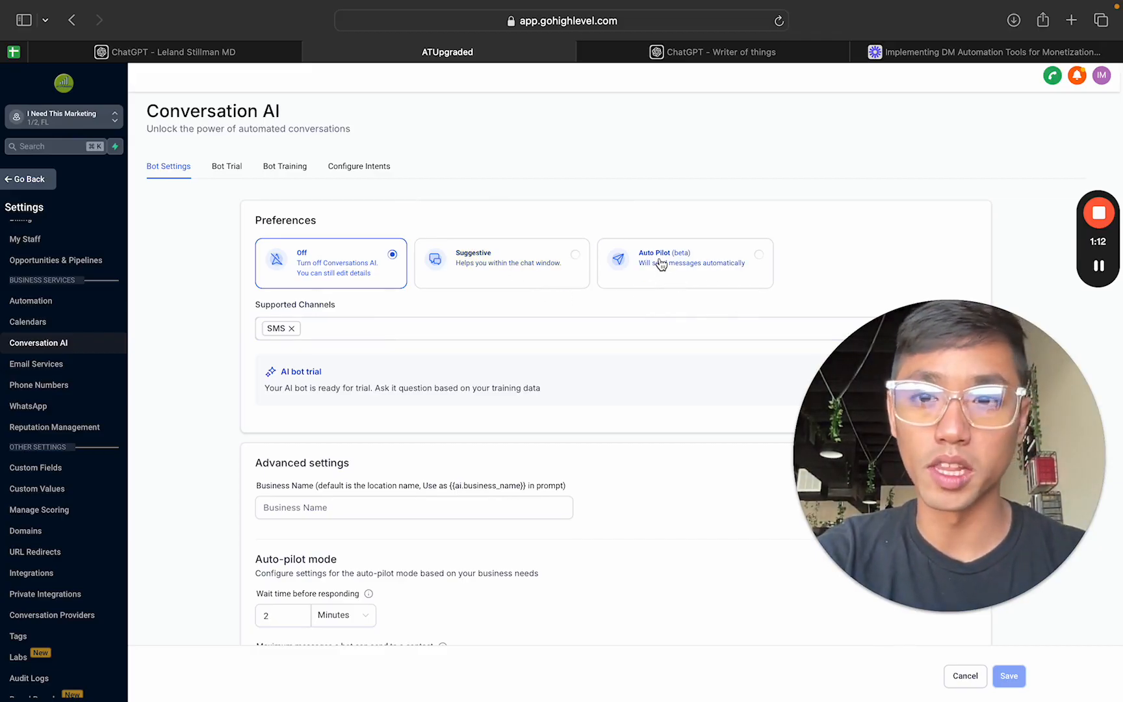
left_click(319, 328)
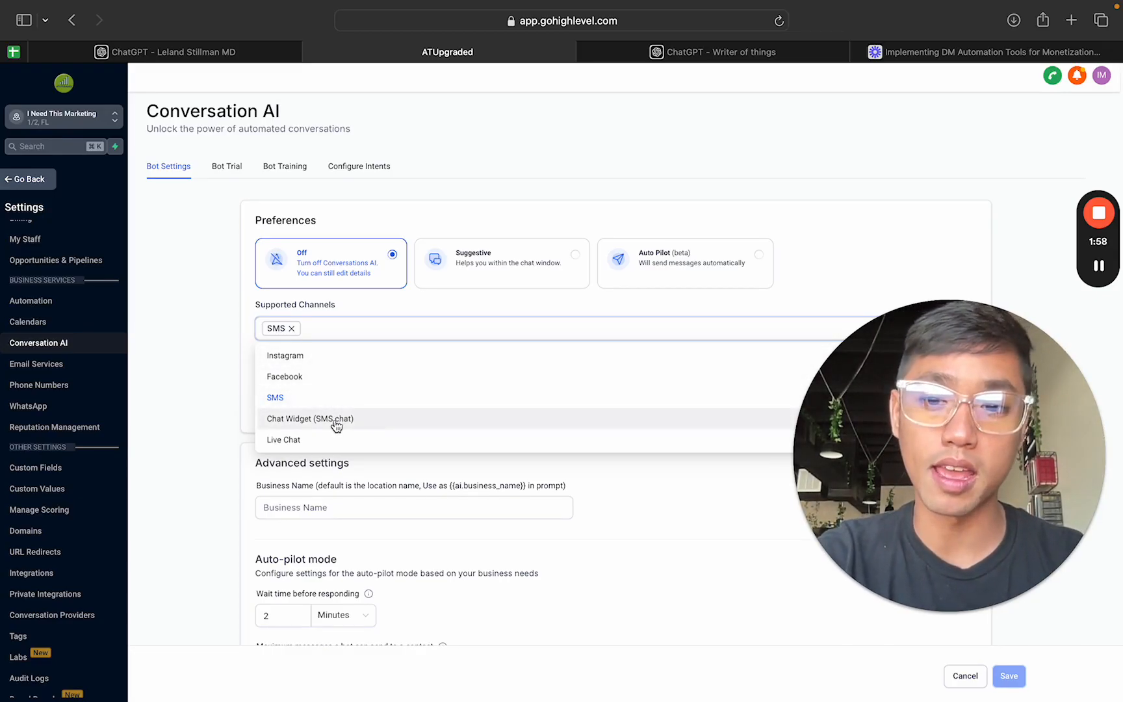
left_click(210, 342)
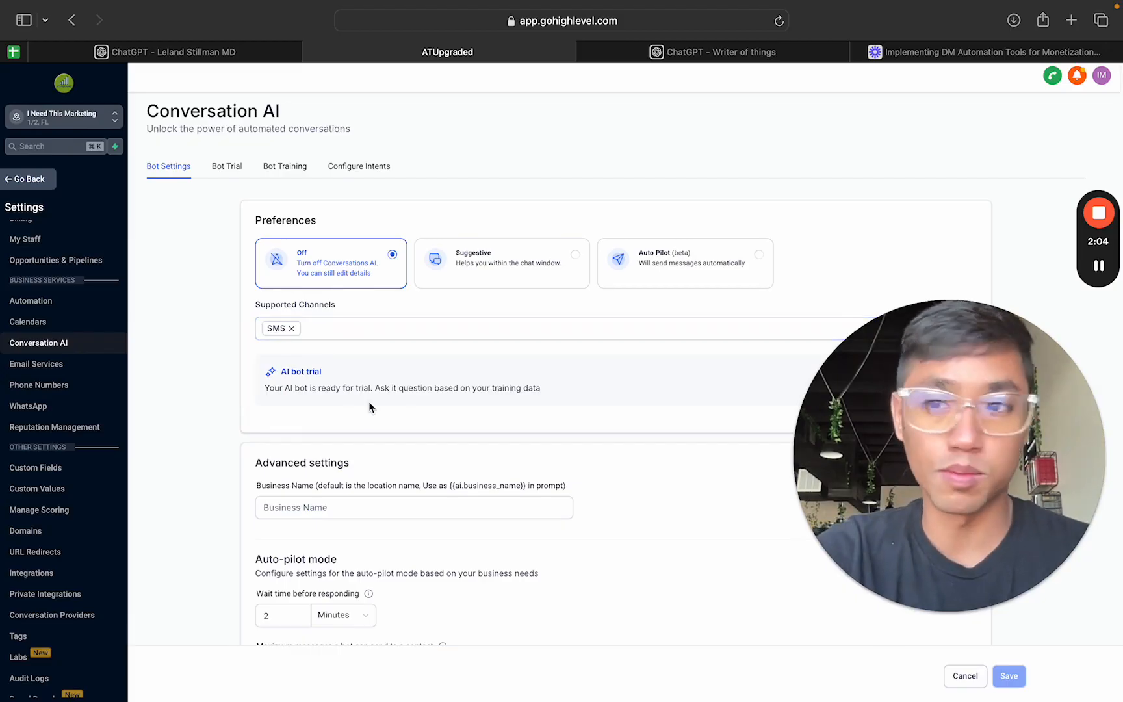
Step: Examine the advanced settings of the bot, including the business name, auto-pilot mode limits and pricing plan
scroll(361, 384, "down", 2)
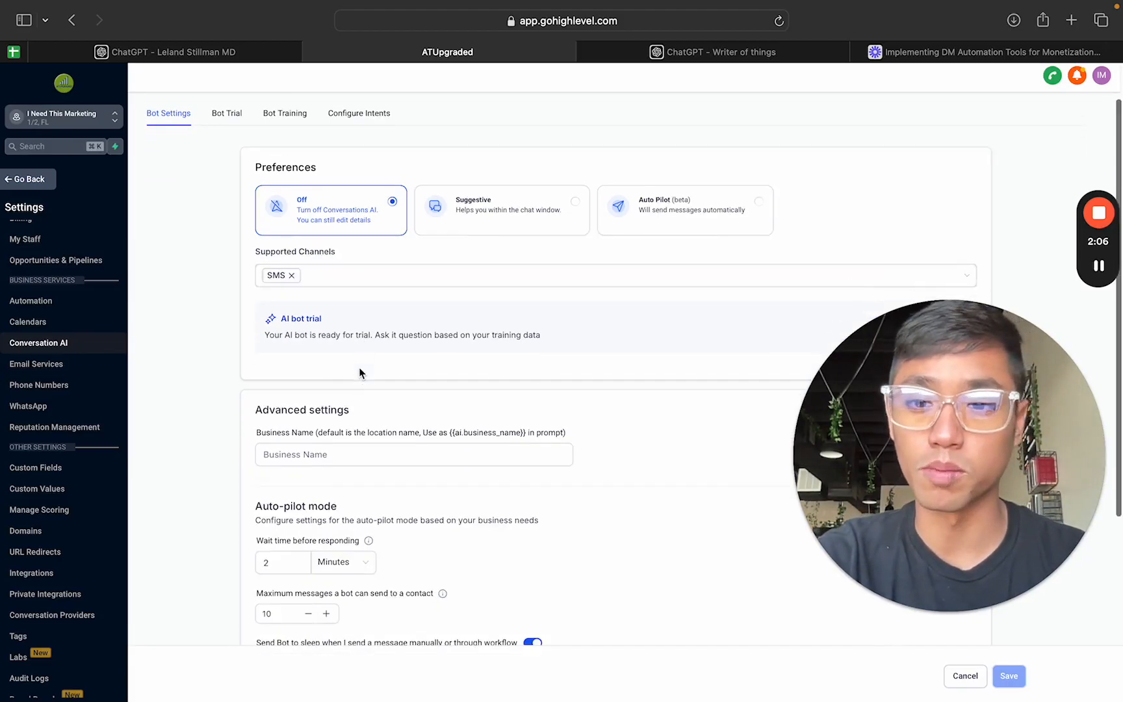
left_click(939, 559)
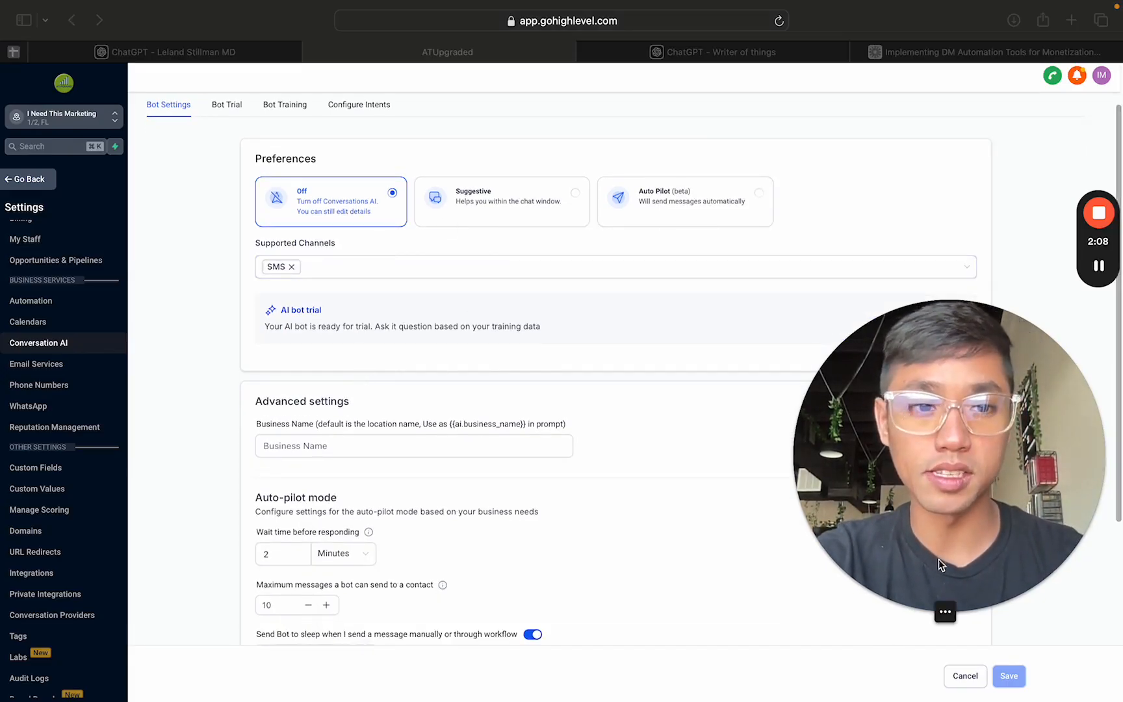
left_click_drag(898, 423, 964, 439)
scroll(639, 360, "down", 6)
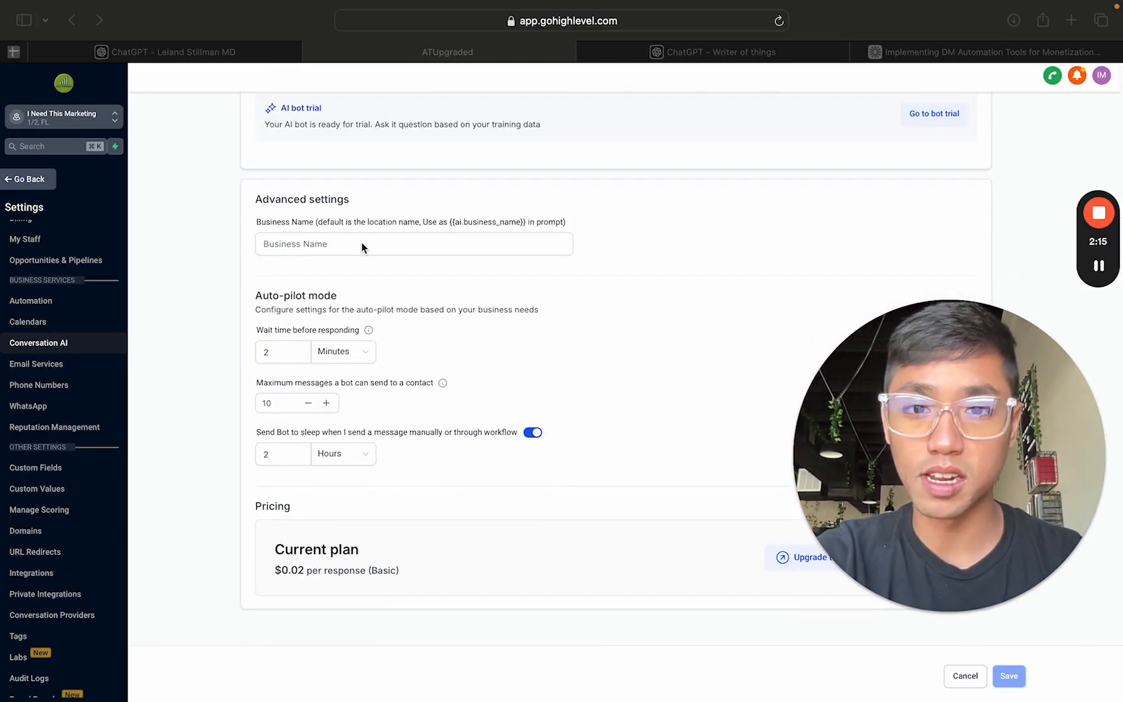
left_click(365, 245)
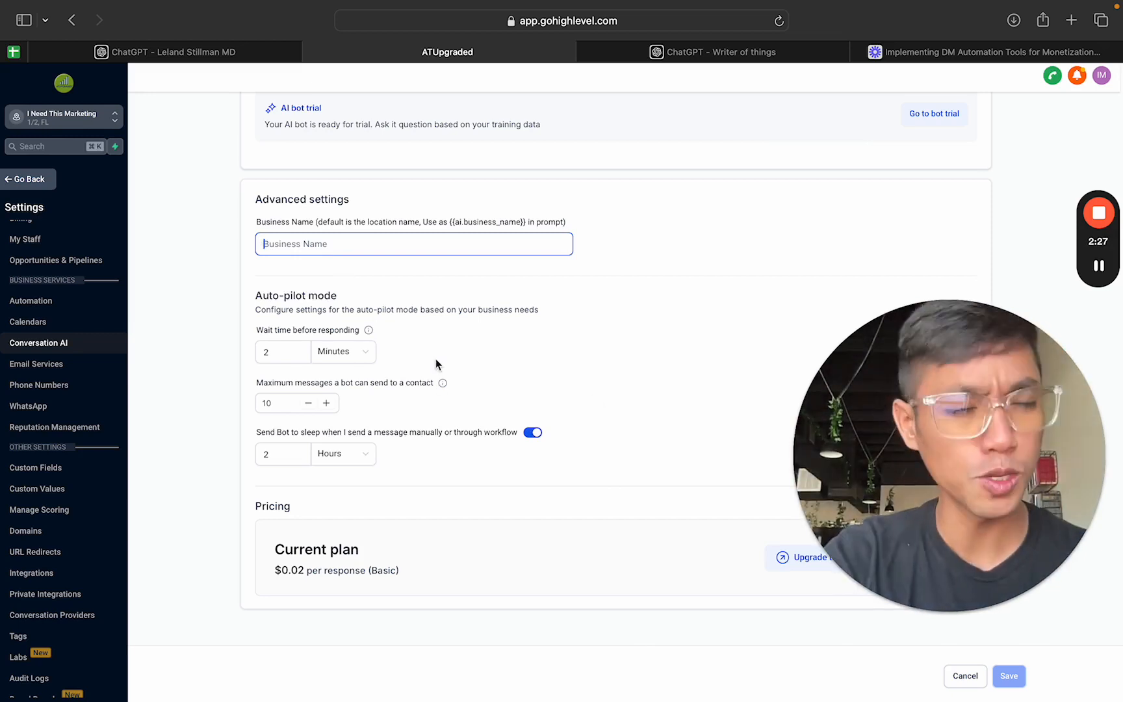
triple_click(289, 301)
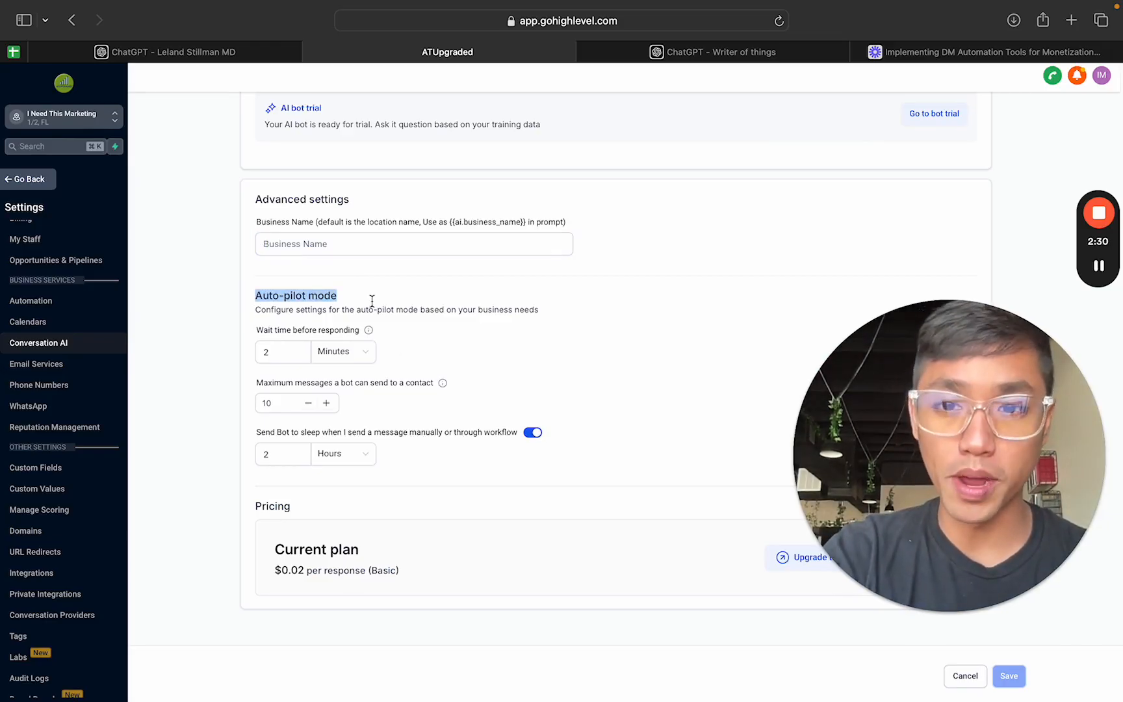
triple_click(430, 310)
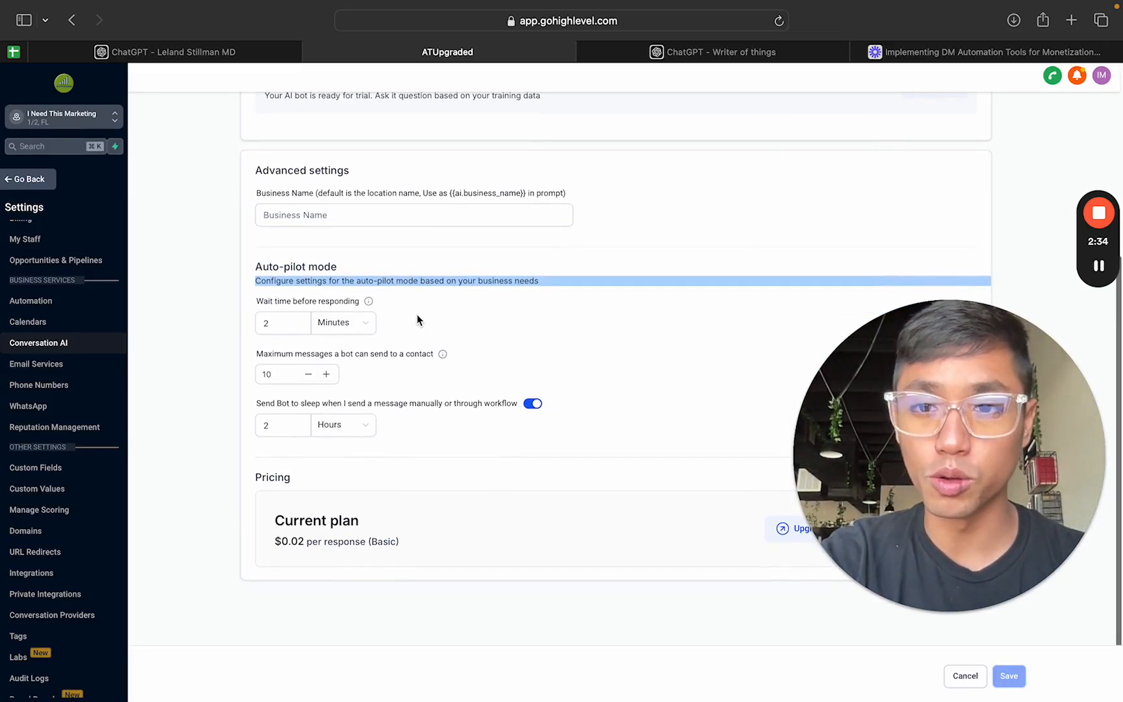
scroll(416, 314, "up", 5)
scroll(690, 276, "down", 5)
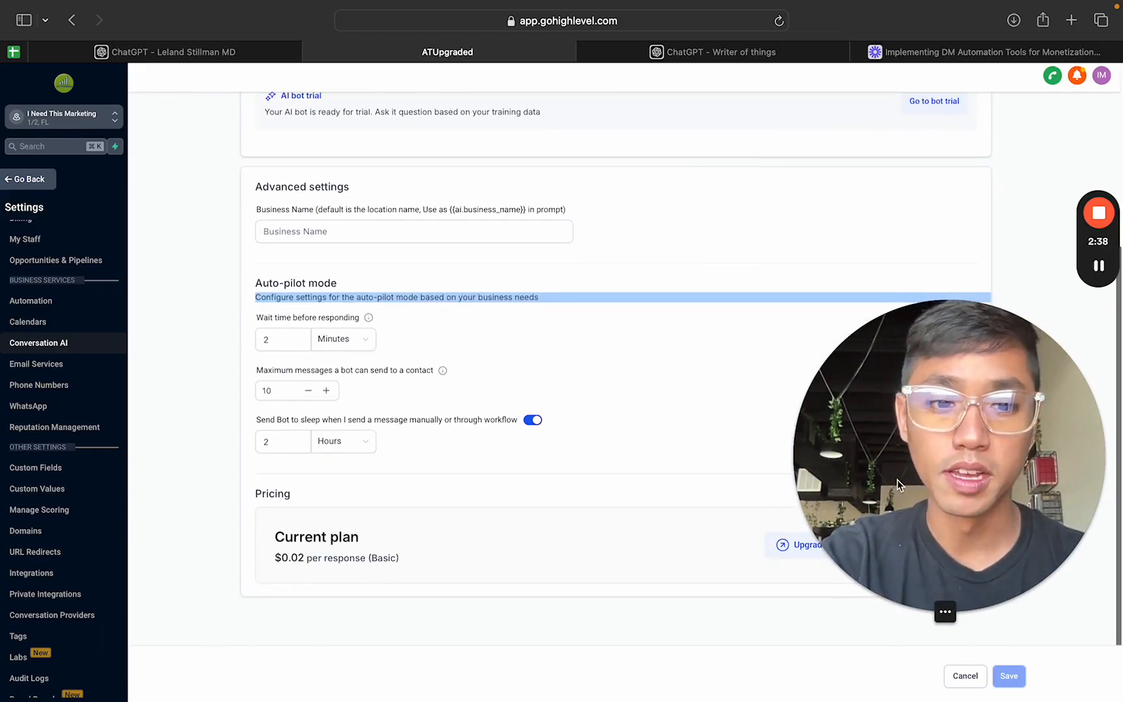
left_click_drag(916, 483, 917, 284)
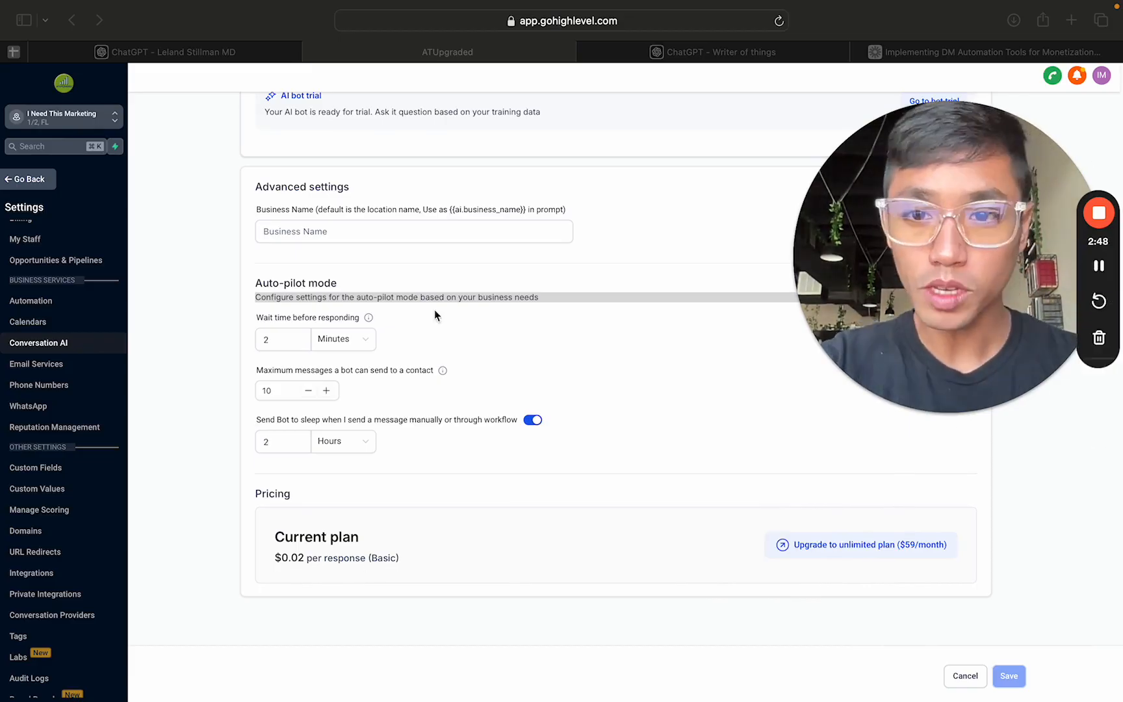
left_click(407, 313)
scroll(407, 328, "down", 1)
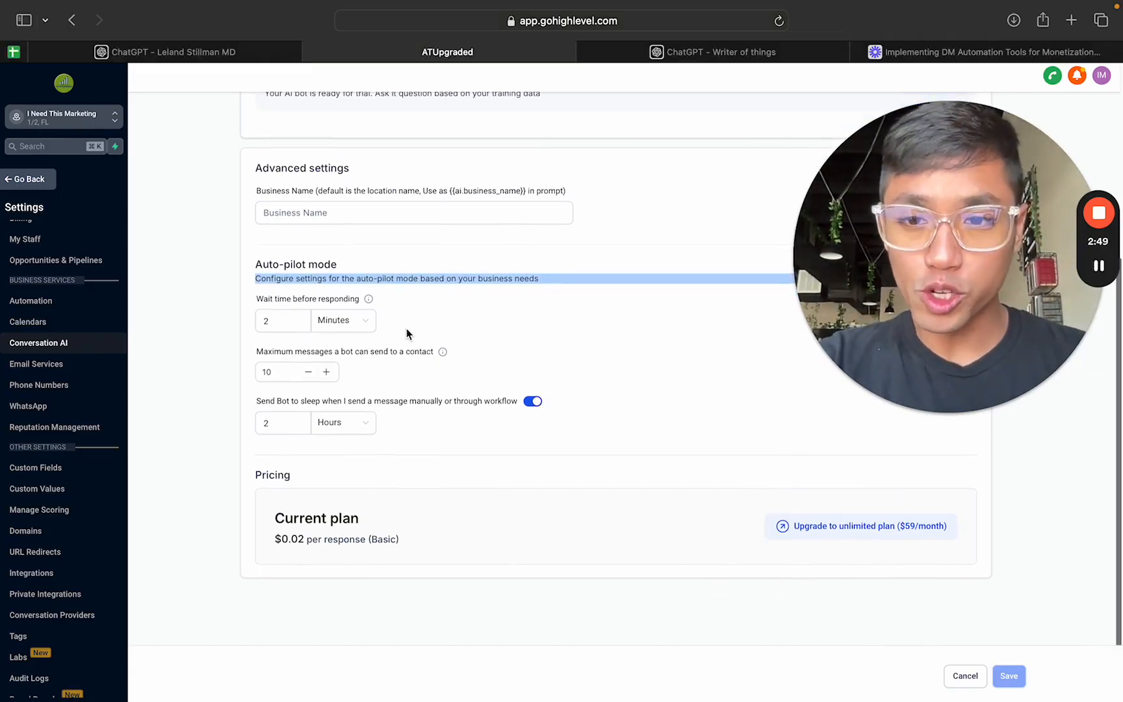
left_click(385, 302)
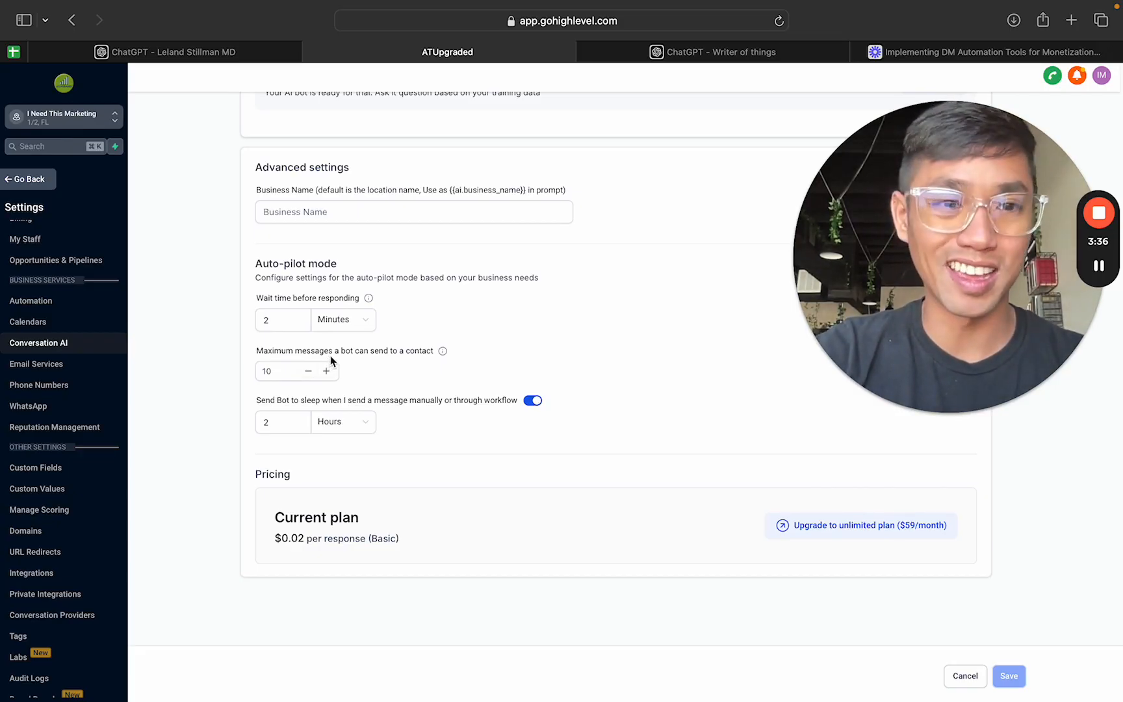
scroll(424, 400, "up", 2)
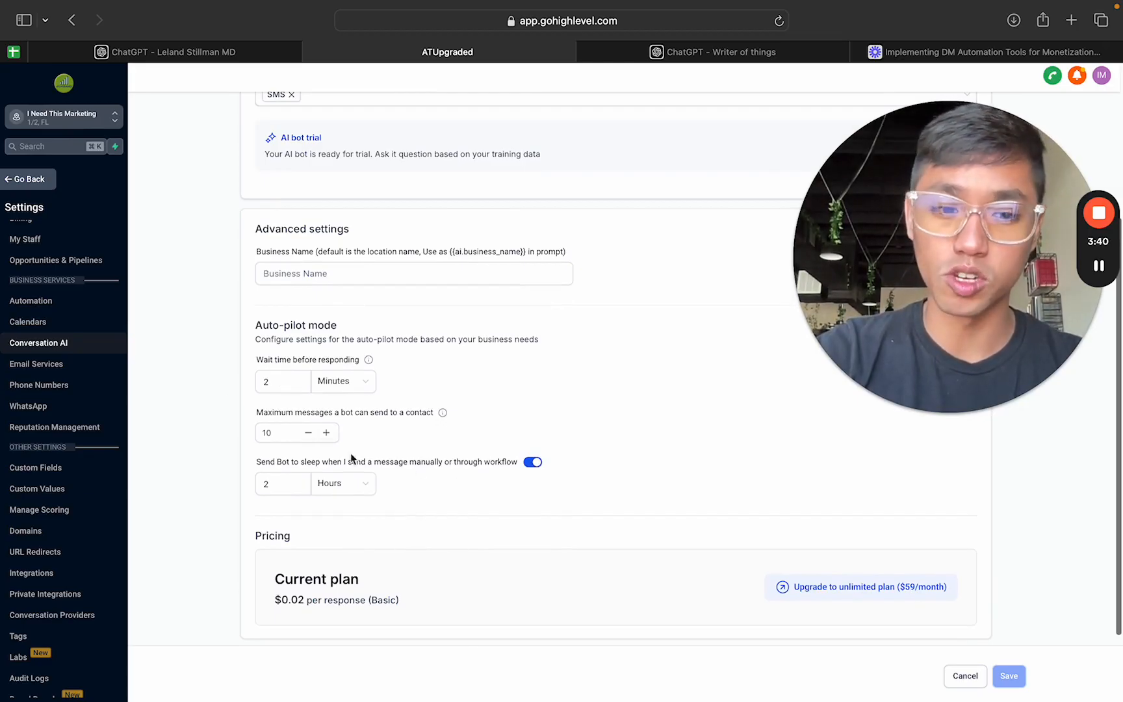
scroll(523, 473, "up", 4)
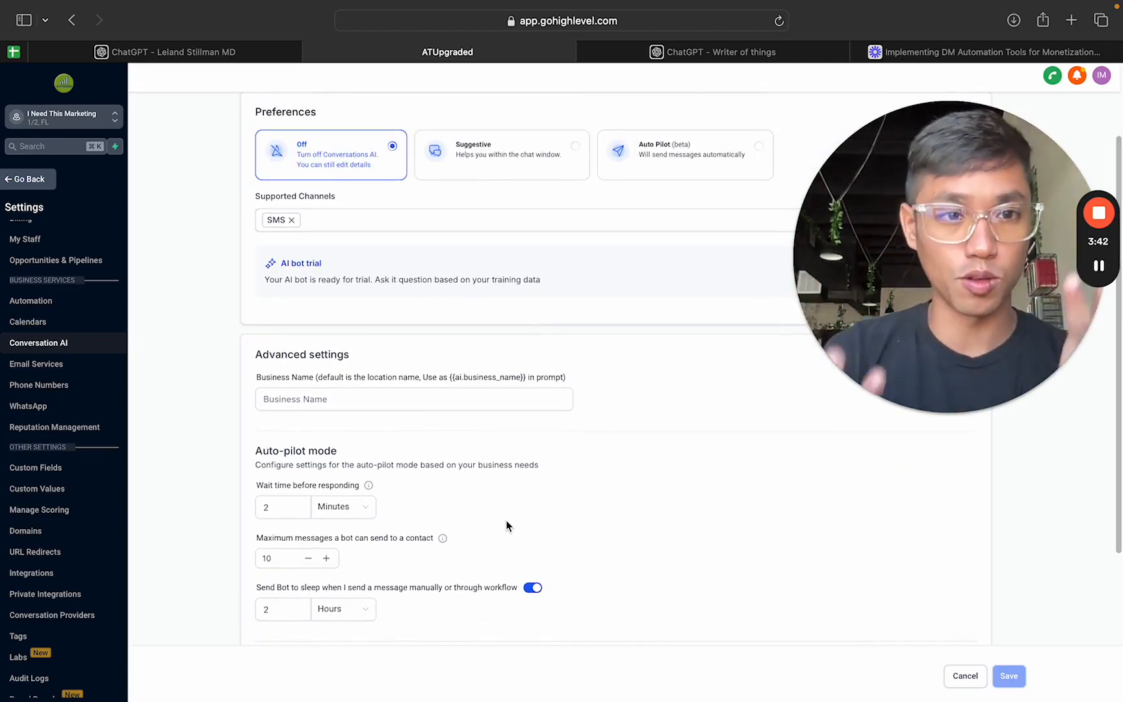
scroll(537, 473, "up", 3)
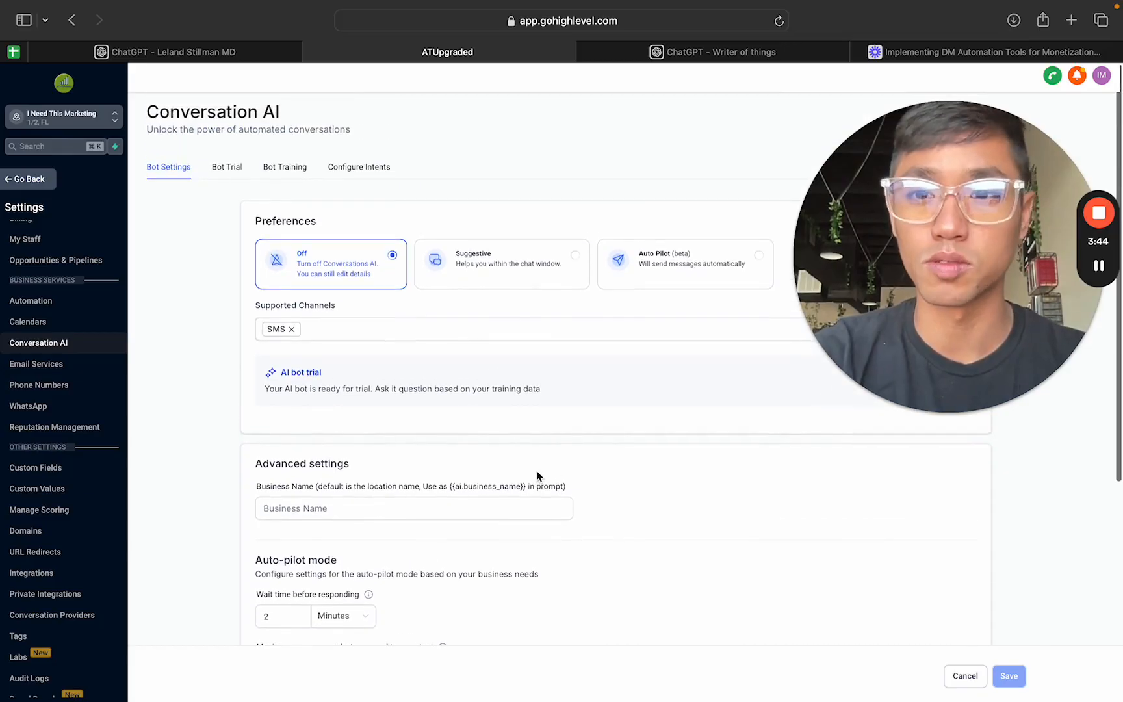
scroll(411, 330, "down", 10)
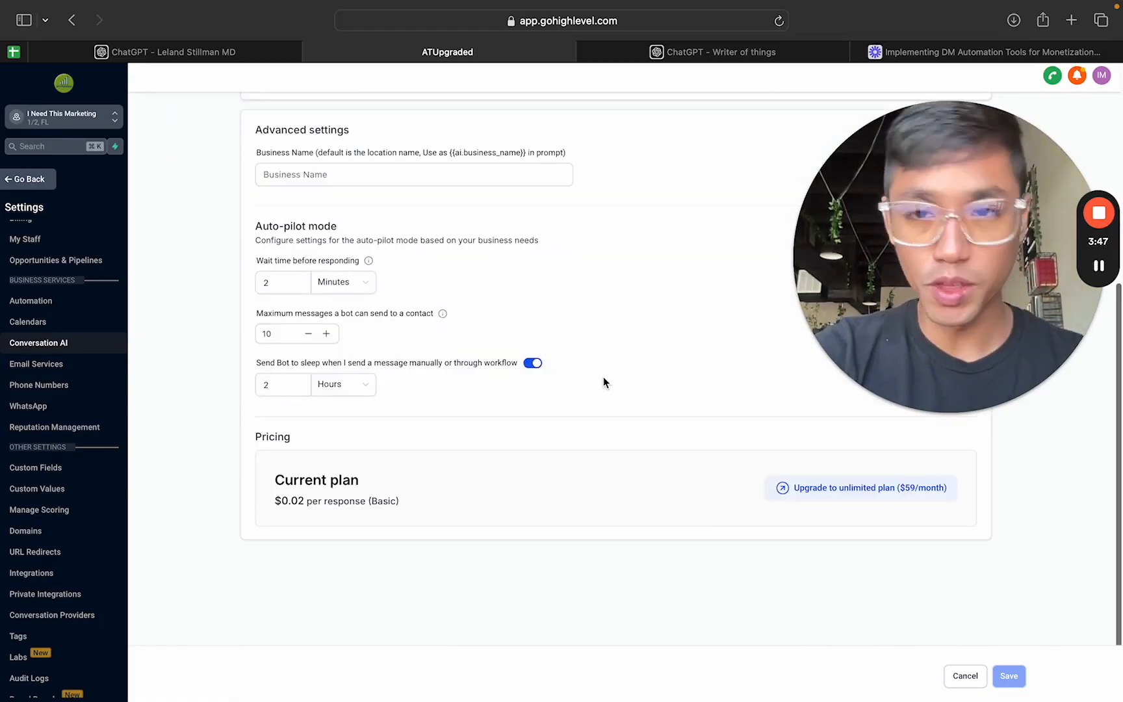
Step: View the bot trial chat, and open the bot training page with the web crawler's URL field ready for entry
scroll(603, 381, "up", 10)
left_click(231, 170)
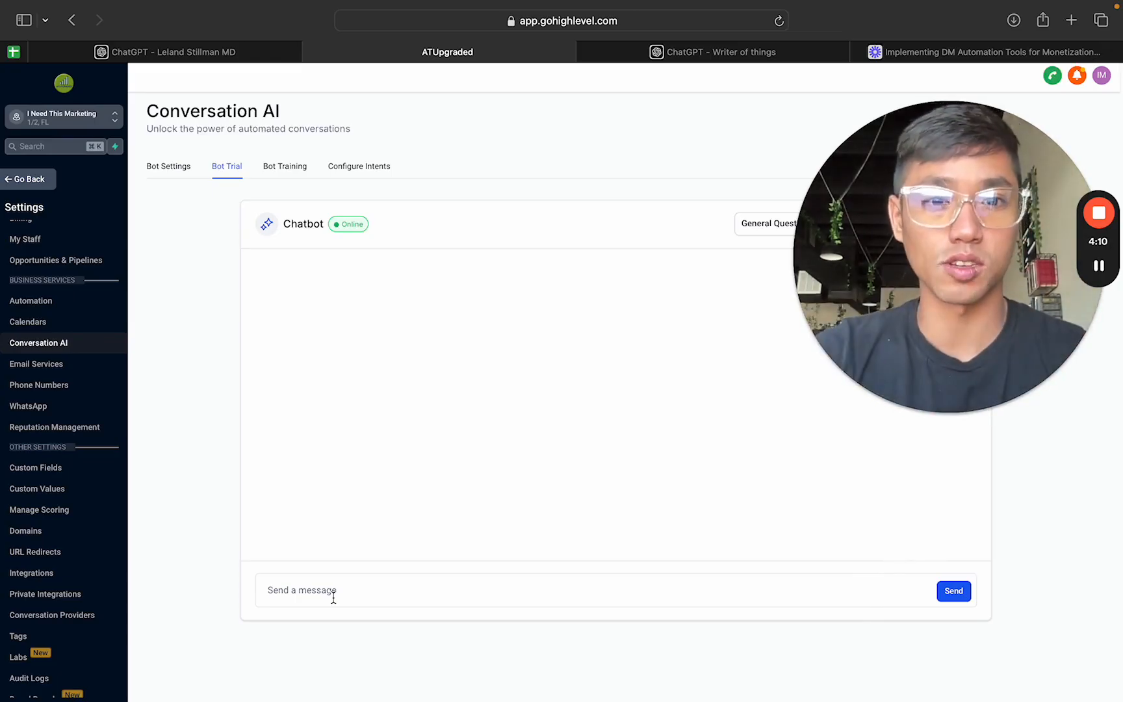
left_click(292, 170)
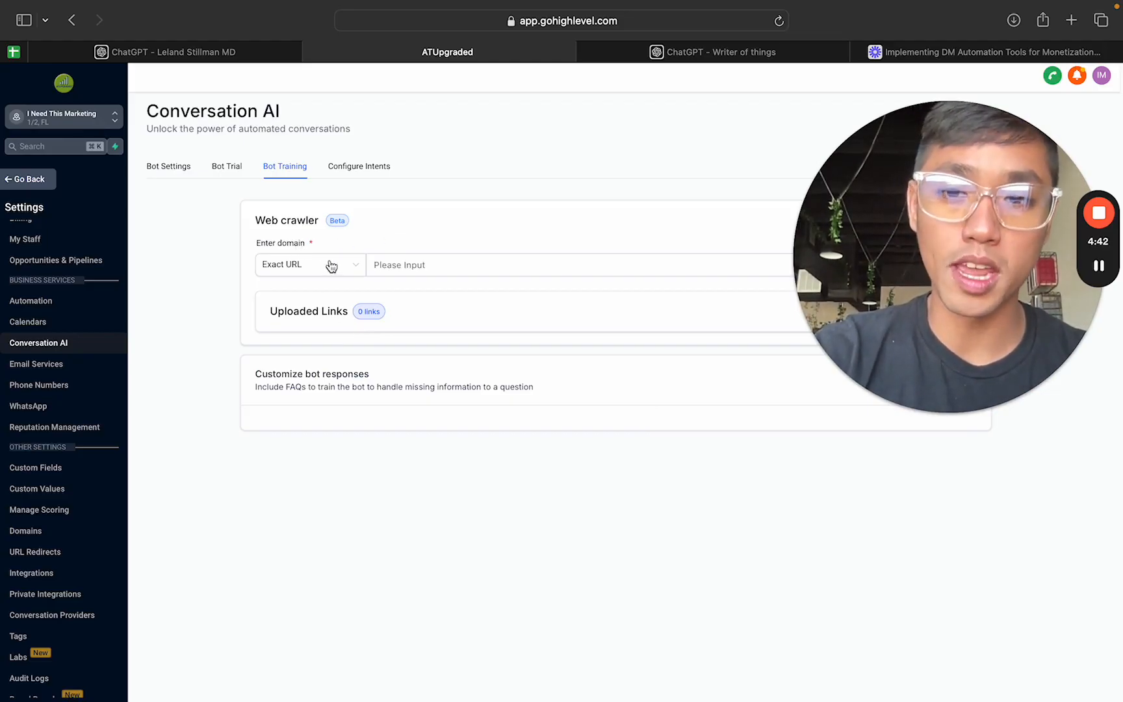
left_click(399, 265)
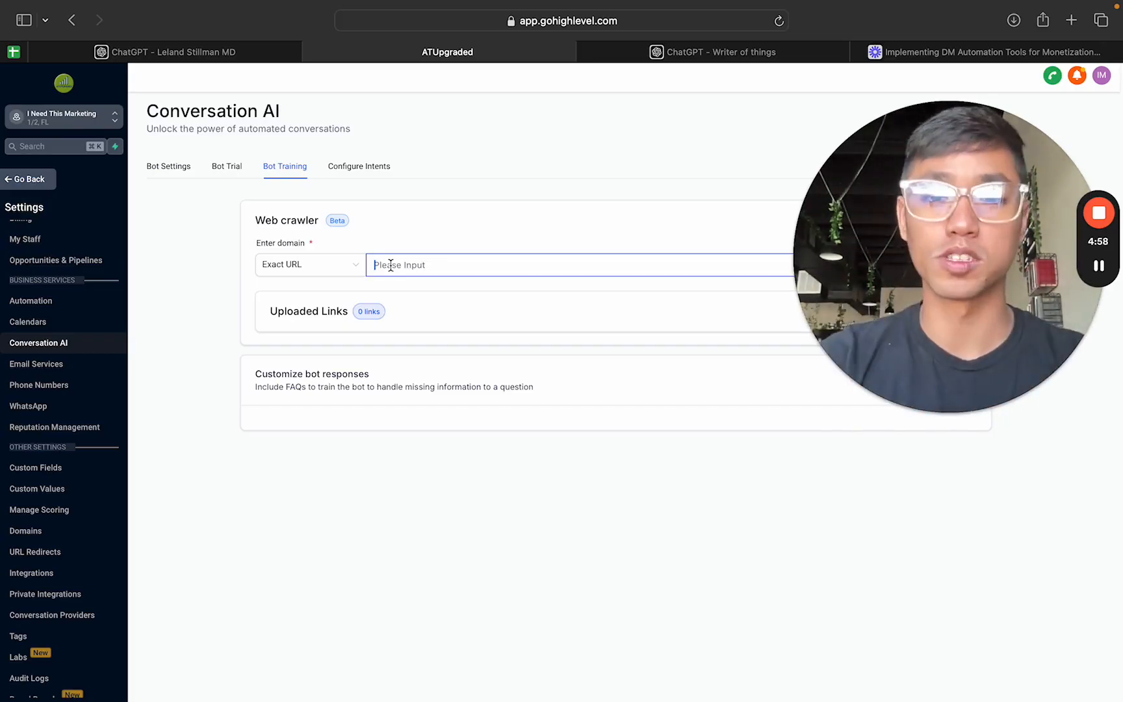
left_click_drag(984, 383, 984, 582)
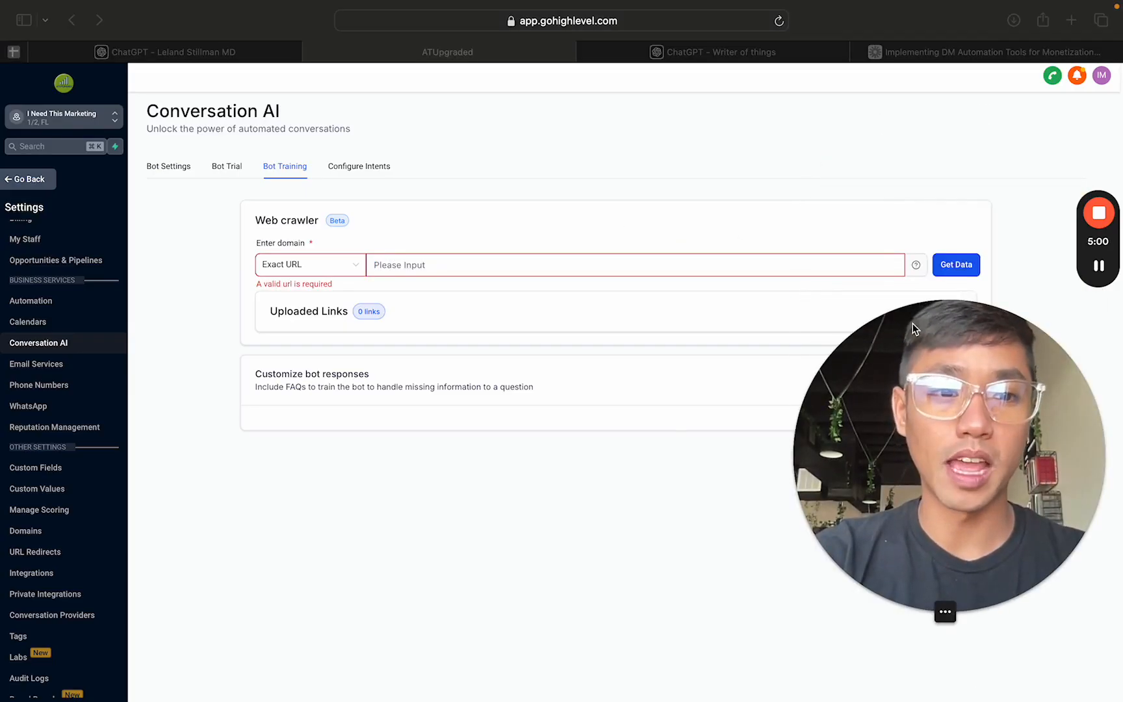
left_click(380, 267)
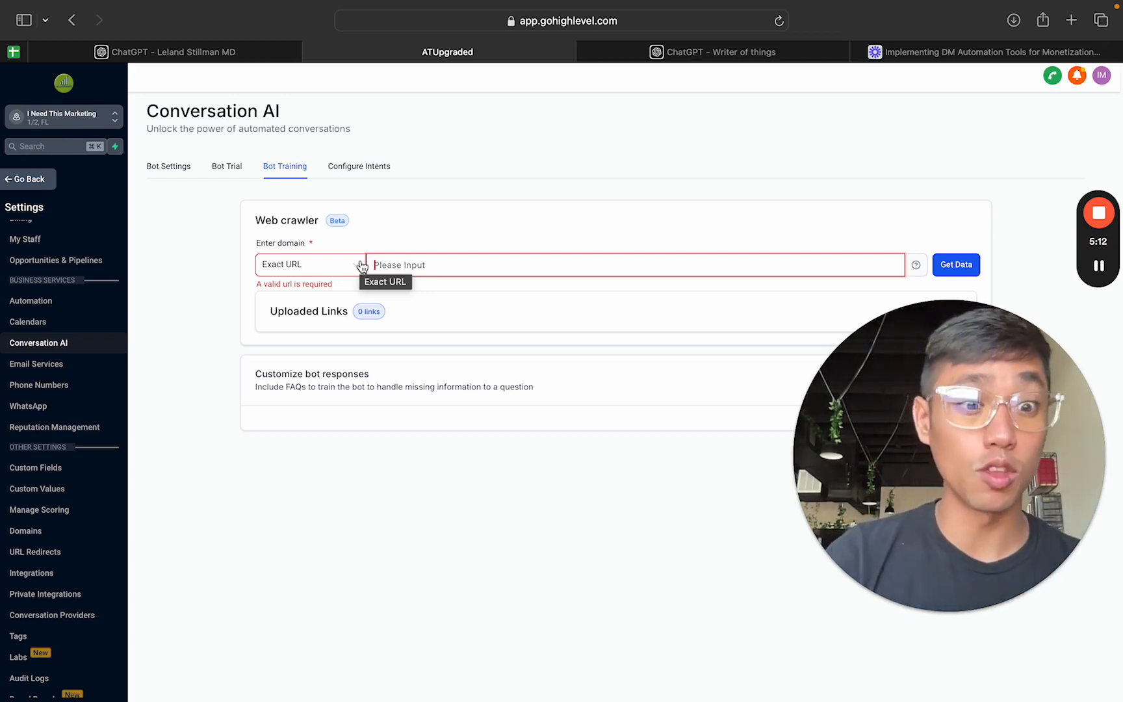
Step: Try the web crawler's domain options "All URLs with the path" and "All URL in this domain", and return to "Exact URL"
left_click(354, 271)
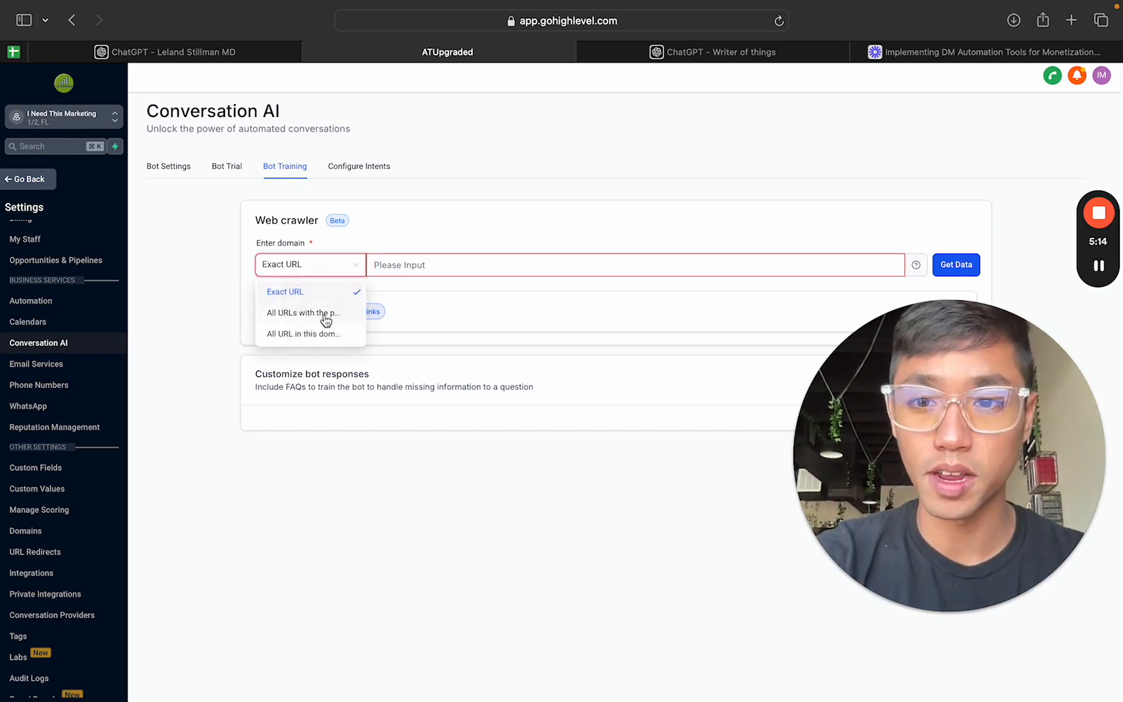
left_click(316, 315)
left_click(351, 267)
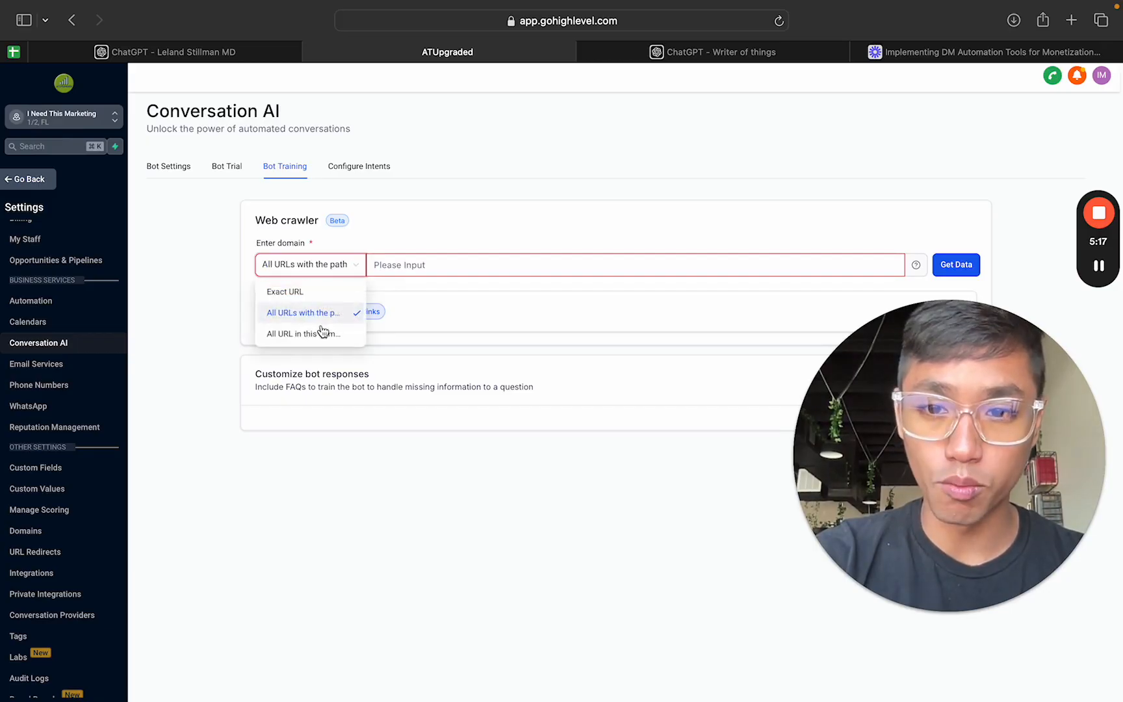
left_click(318, 334)
left_click(350, 266)
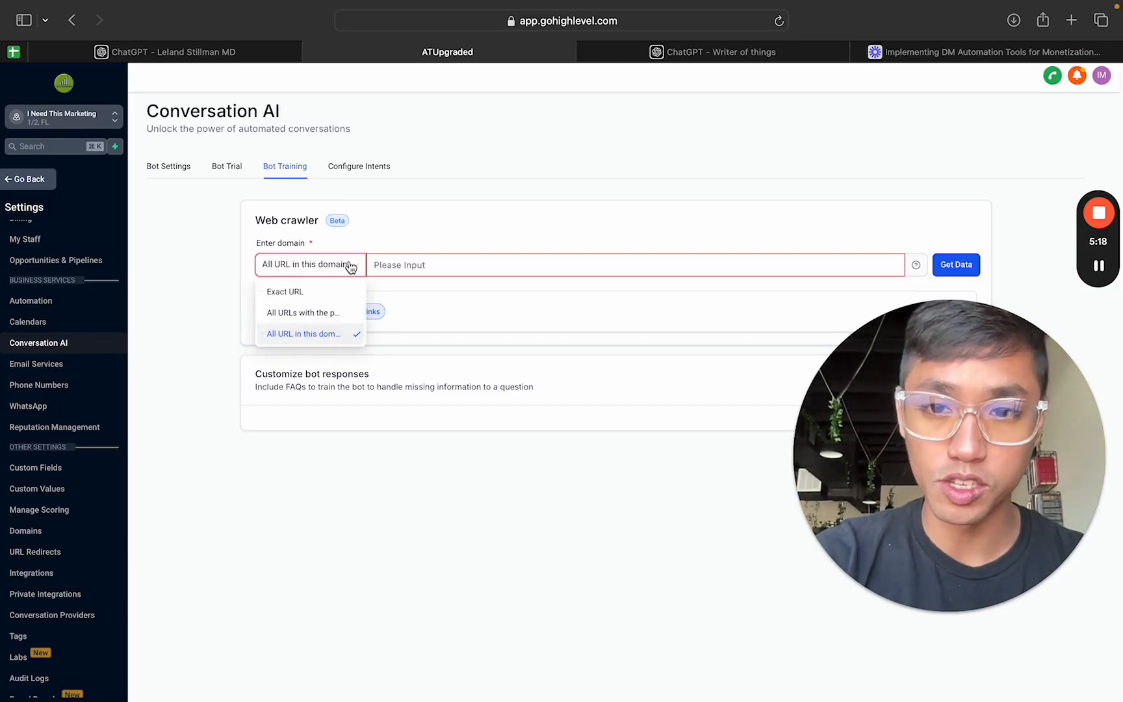
left_click(306, 292)
left_click_drag(865, 369, 237, 401)
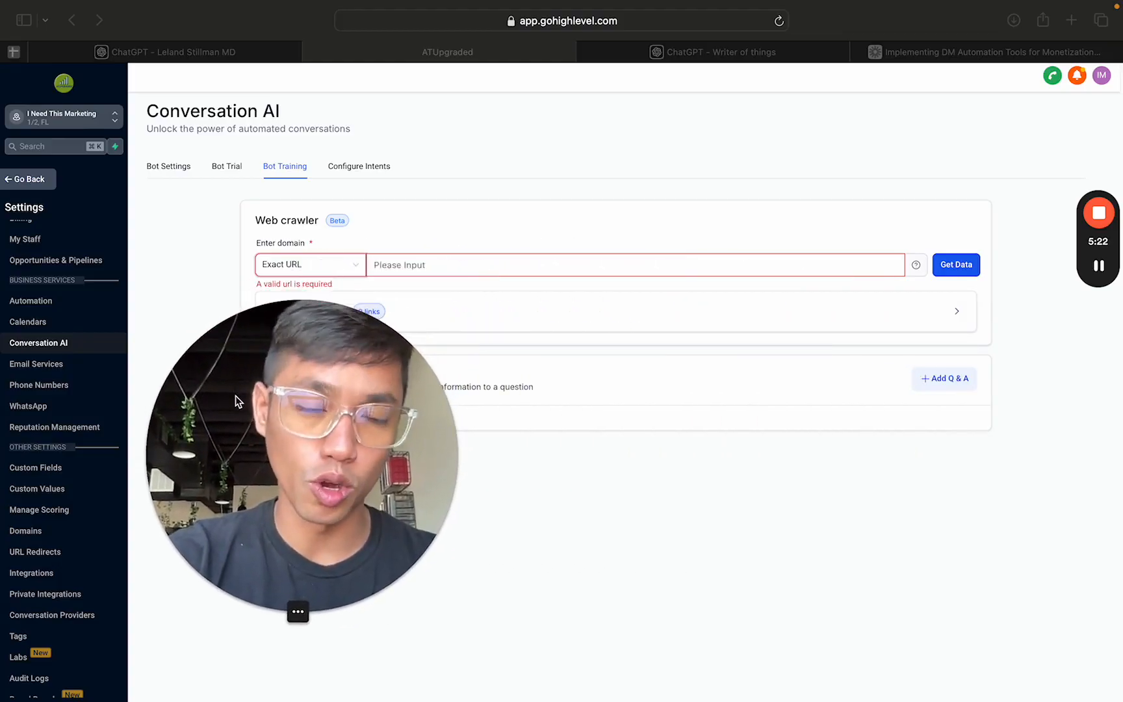
Step: Expand the web crawler's Uploaded Links section to view its list of crawled paths
left_click(949, 316)
left_click(955, 313)
left_click_drag(442, 403, 1099, 207)
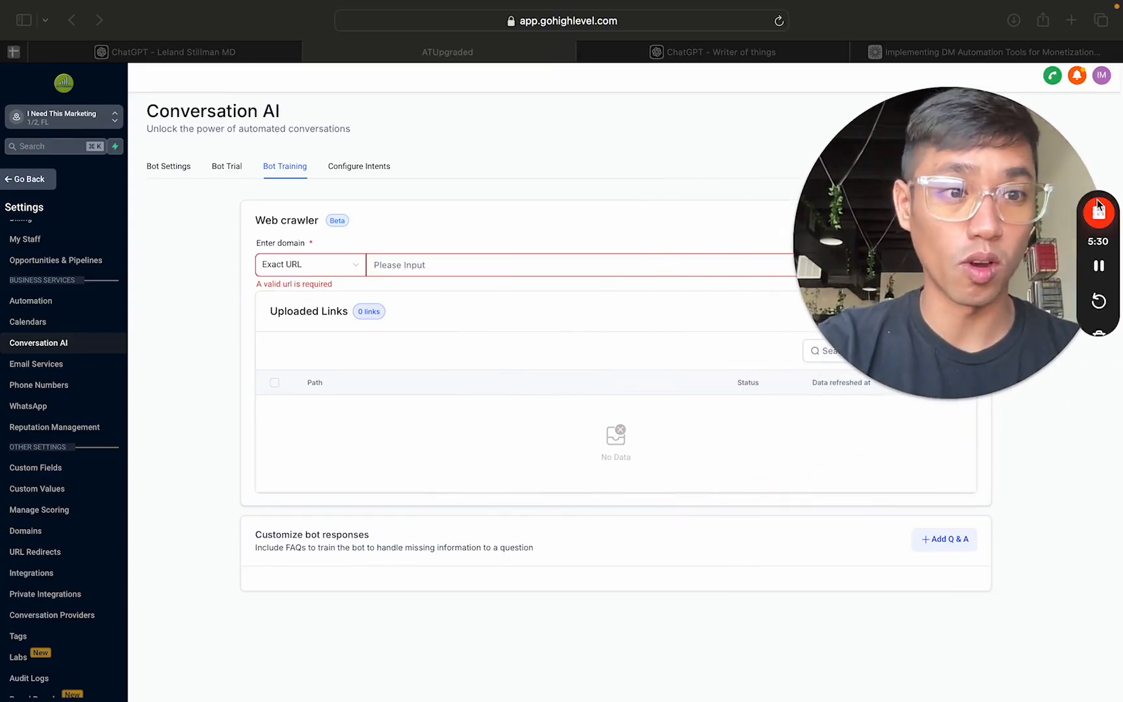
mouse_move(953, 366)
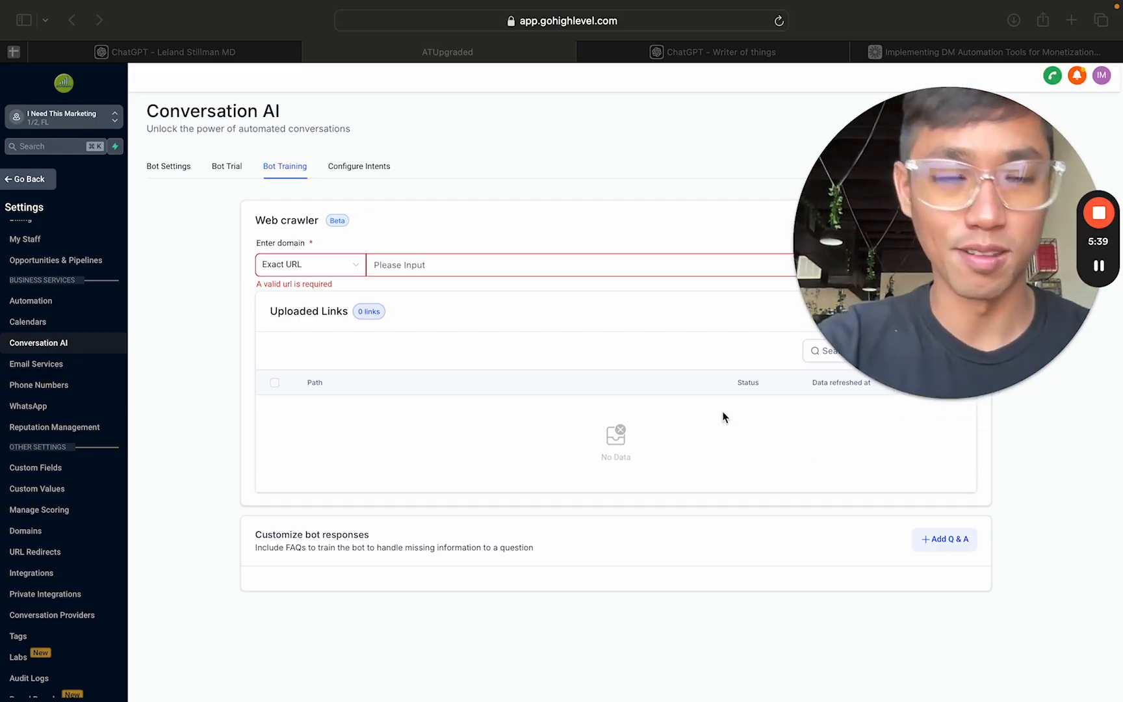
left_click(807, 417)
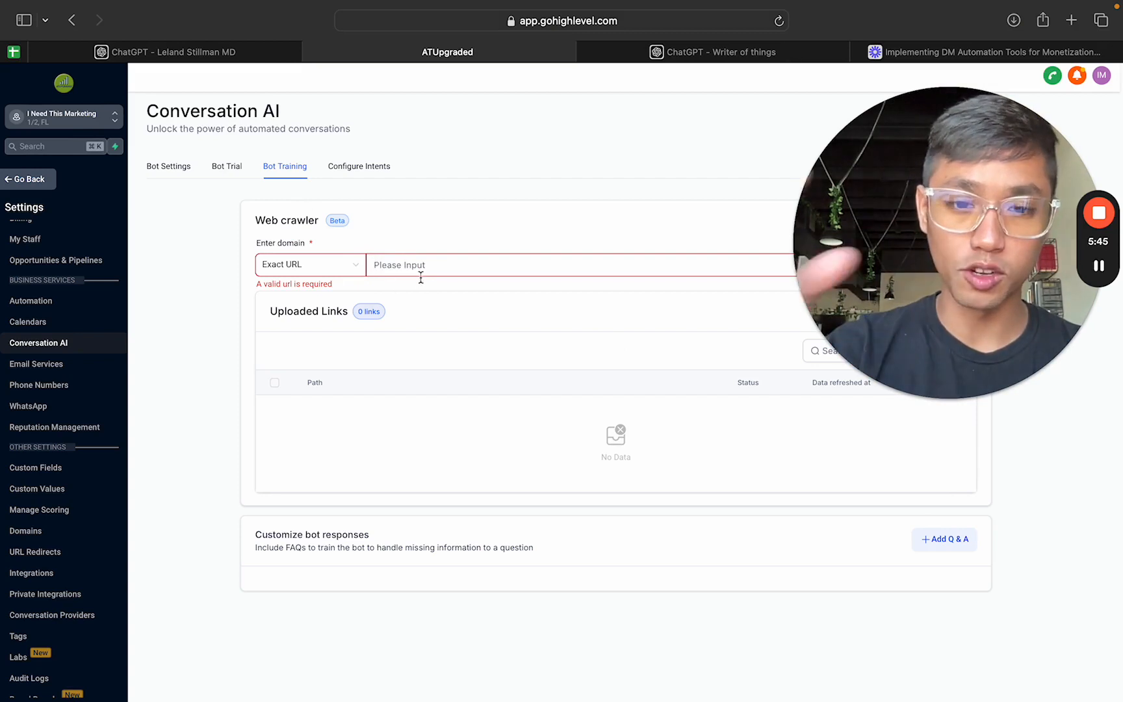
Step: Open a blank question-and-answer entry under "Customize bot responses" and view its Question and Answer fields
scroll(715, 500, "down", 2)
triple_click(366, 491)
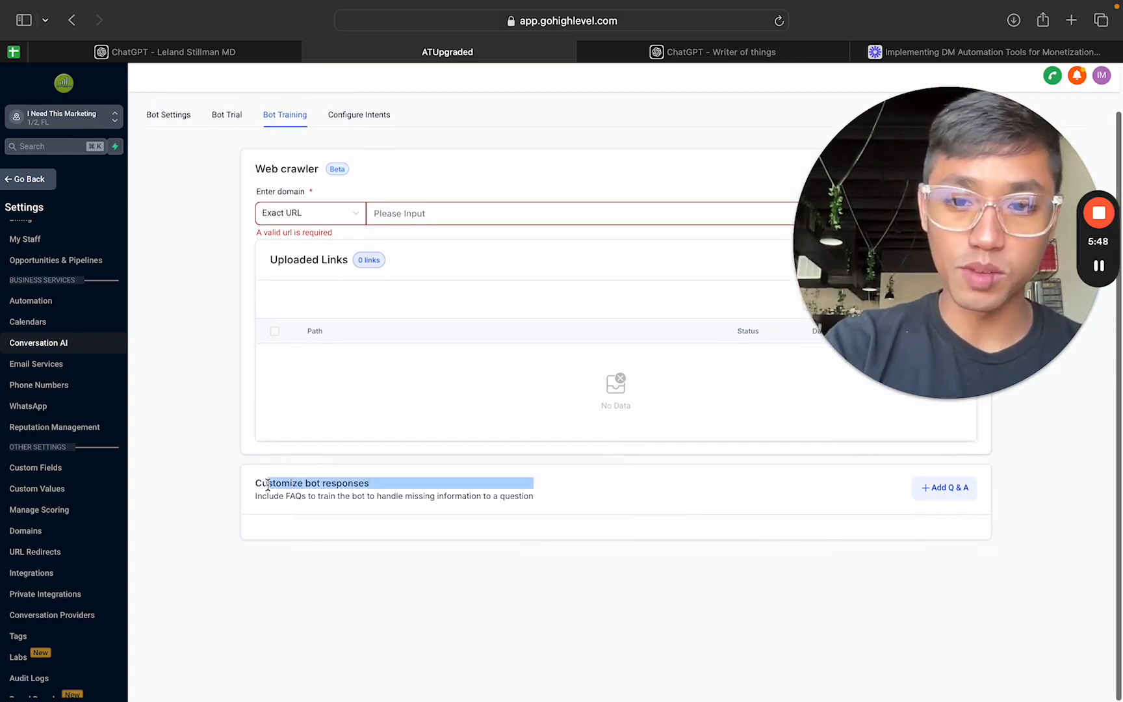
left_click(361, 483)
left_click(940, 492)
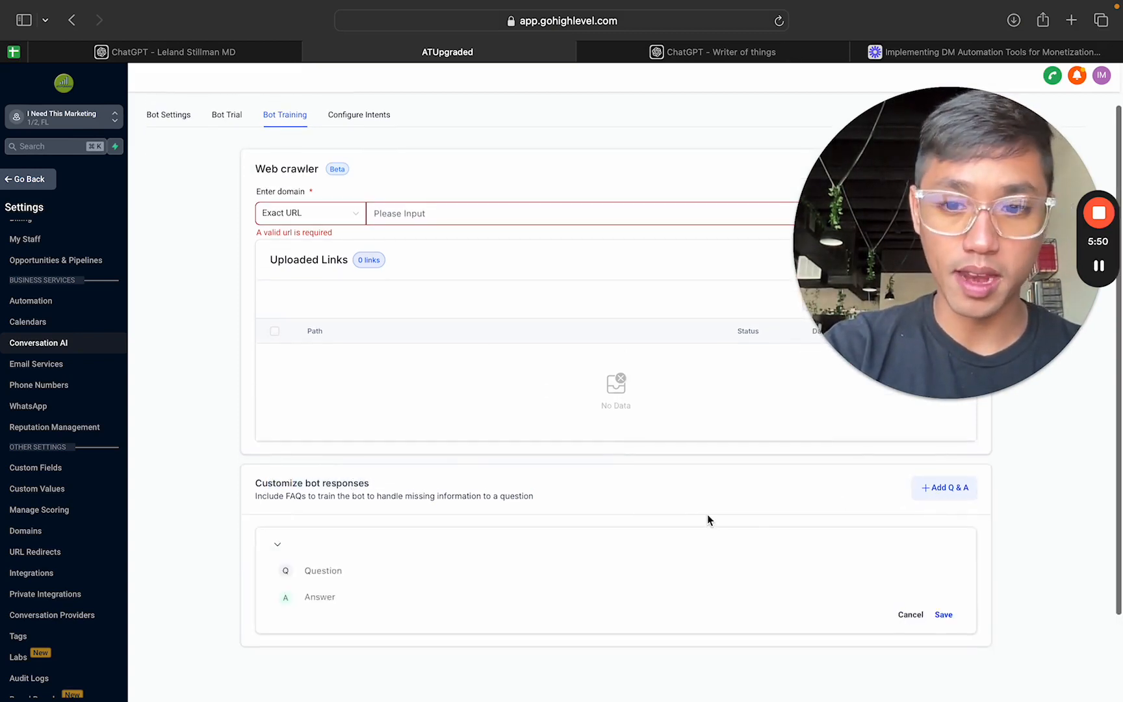
scroll(637, 482, "down", 2)
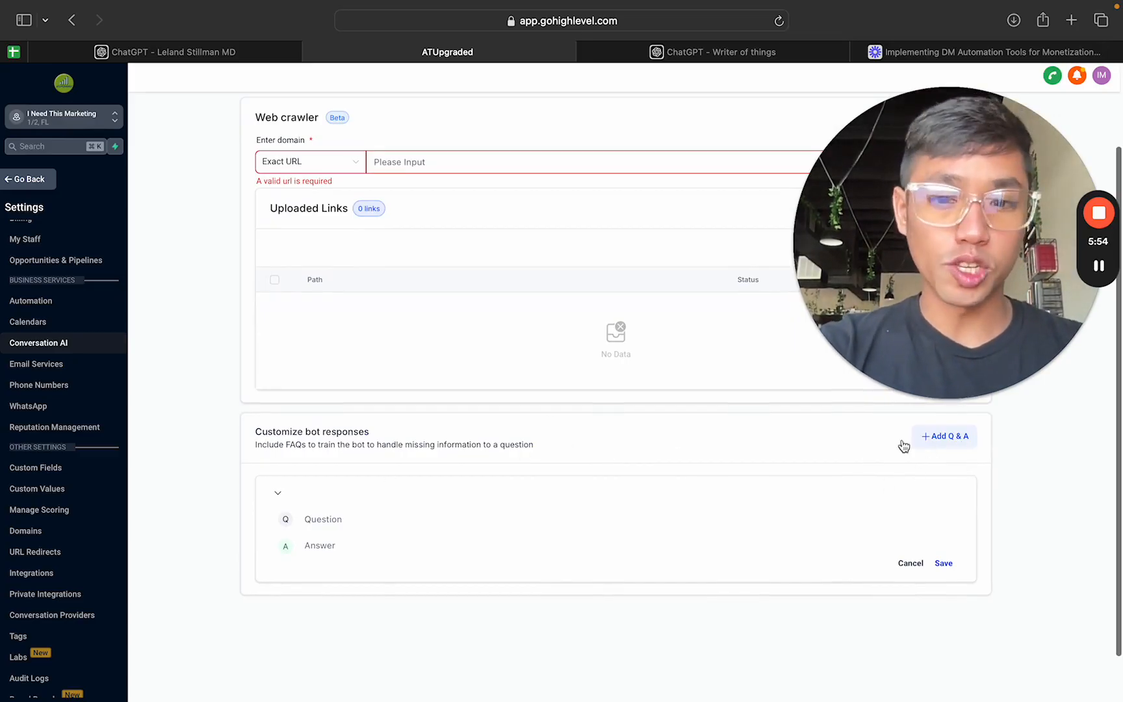
left_click(349, 520)
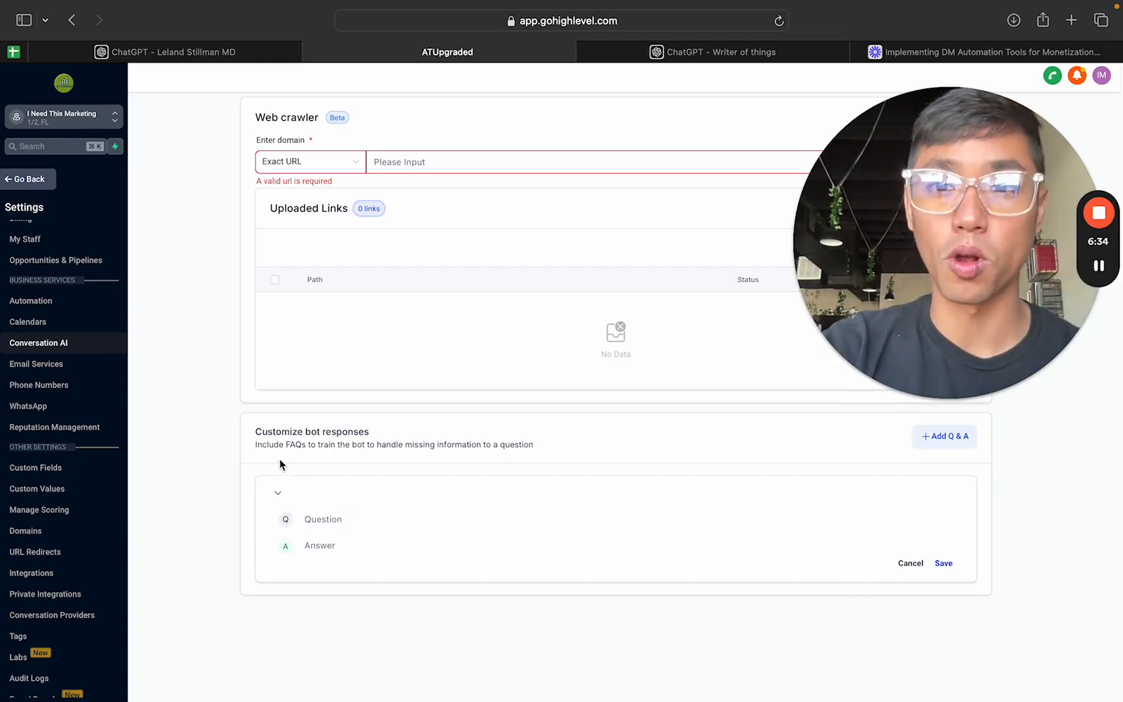
scroll(281, 464, "up", 3)
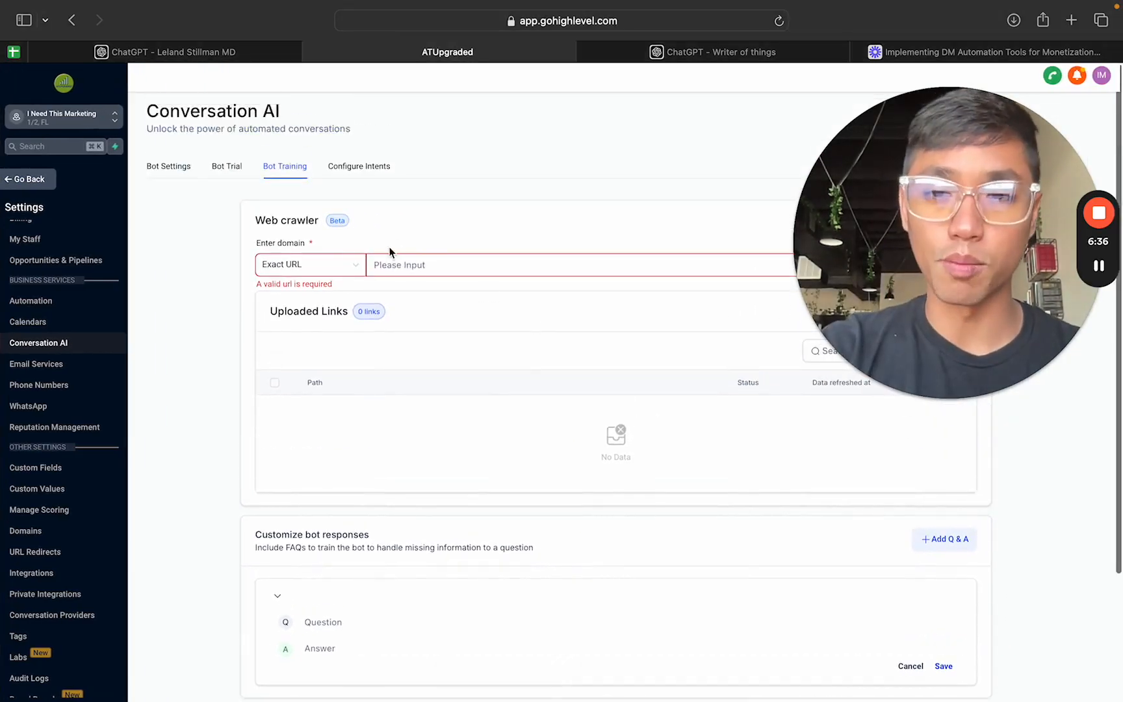
Step: Open the intent configuration page and view the settings for general support and appointment booking
left_click(377, 177)
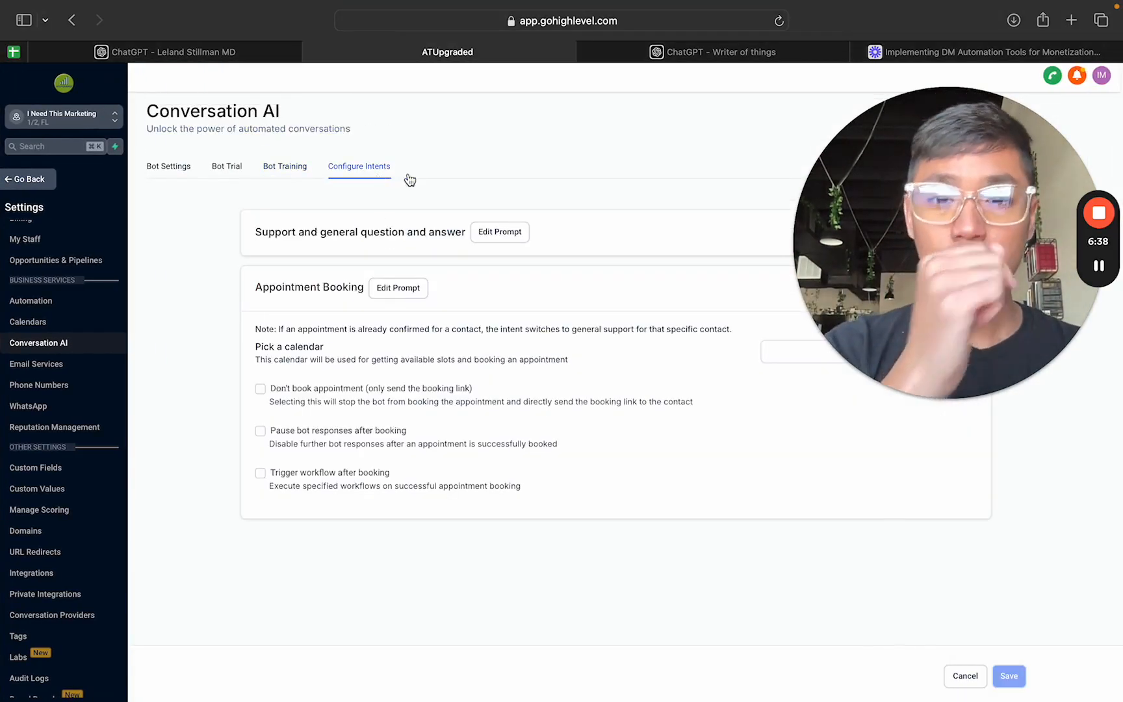
left_click_drag(945, 282, 100, 159)
left_click_drag(239, 234, 279, 440)
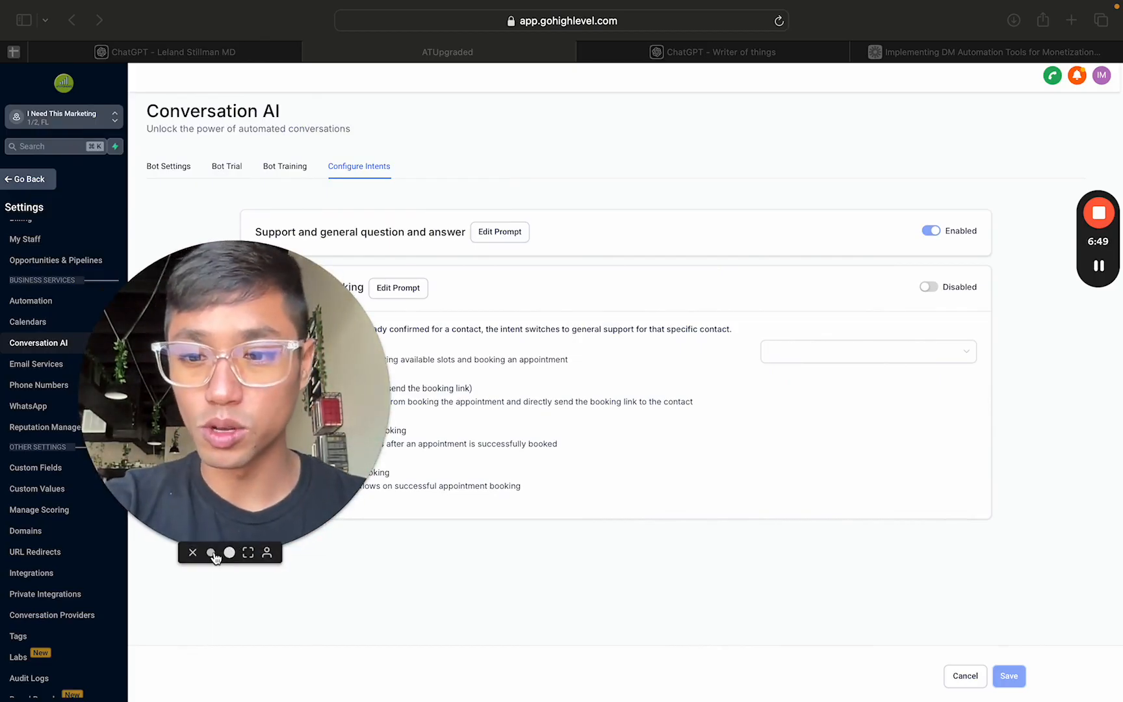
left_click(212, 553)
left_click_drag(221, 509, 1061, 616)
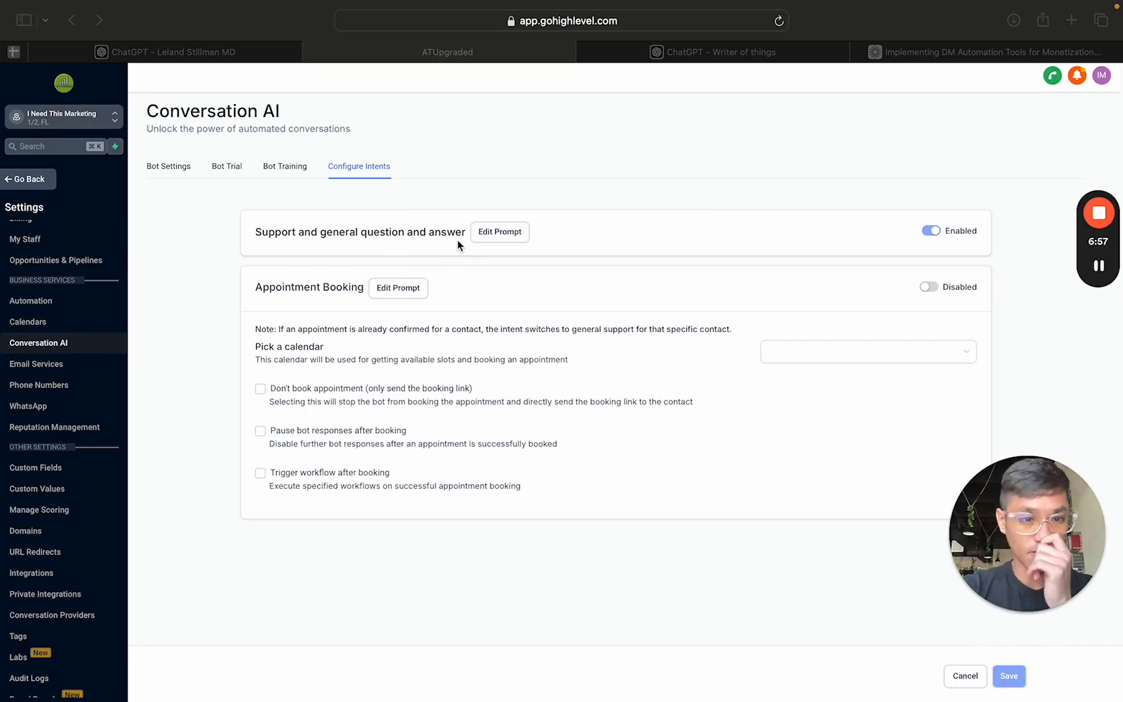
left_click(481, 217)
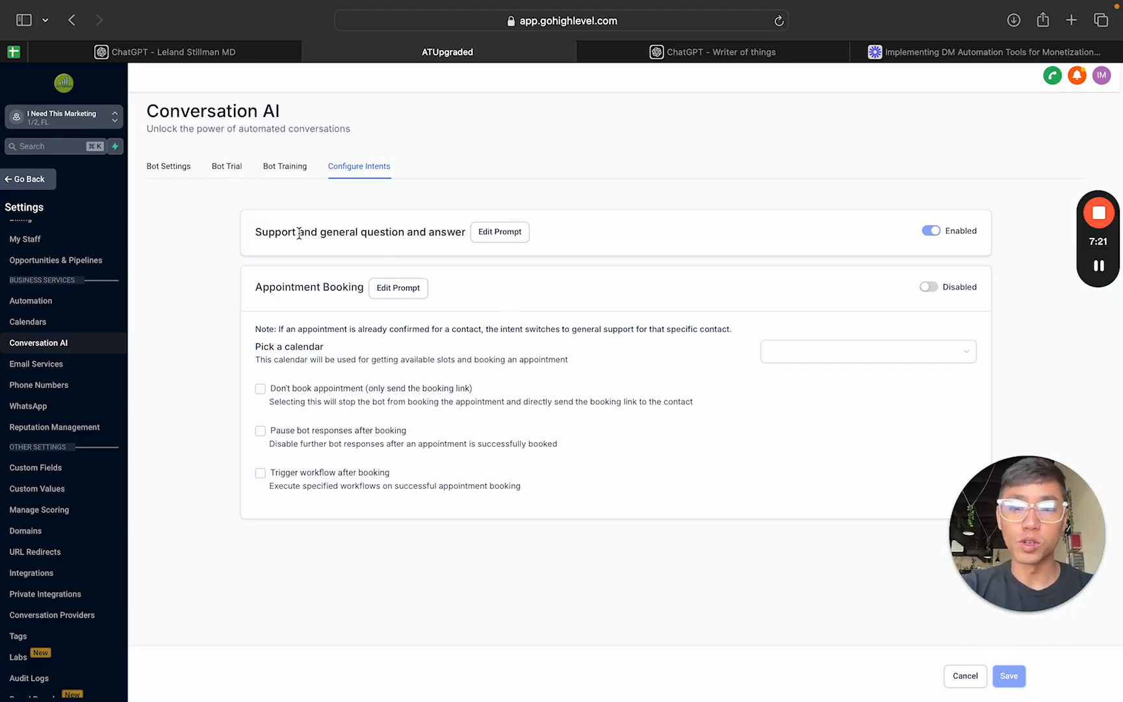
Step: Open the "Support and general question and answer" prompt and examine its bot identity and goal texts
left_click(504, 234)
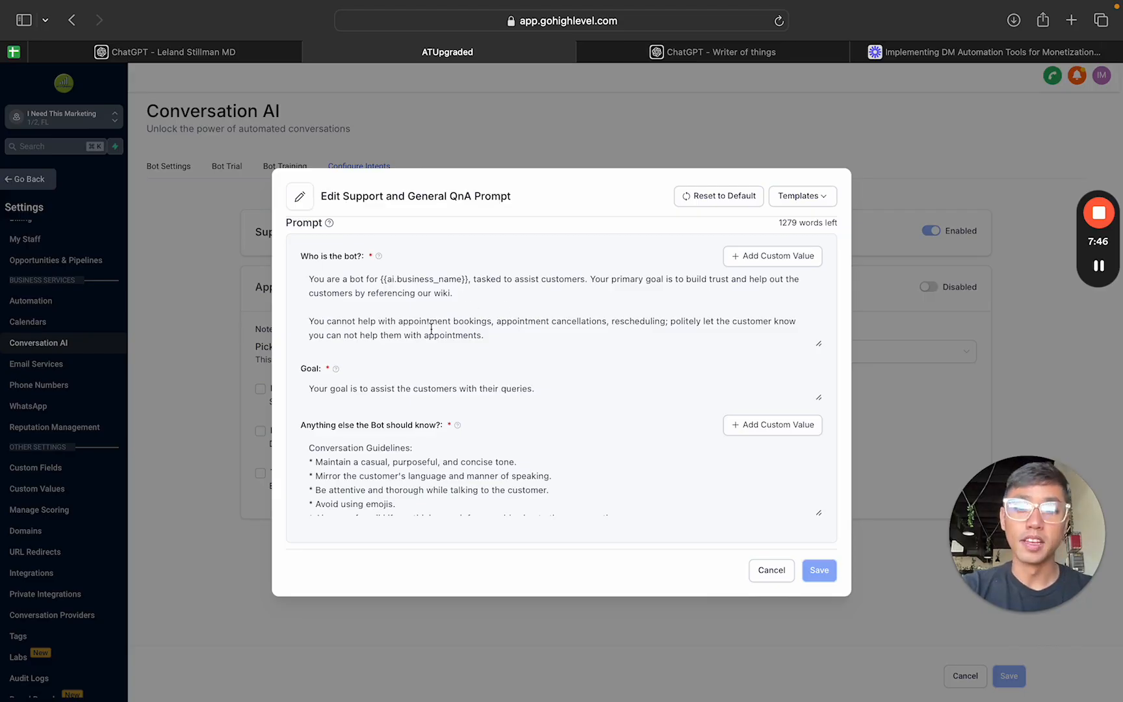
left_click_drag(501, 335, 295, 268)
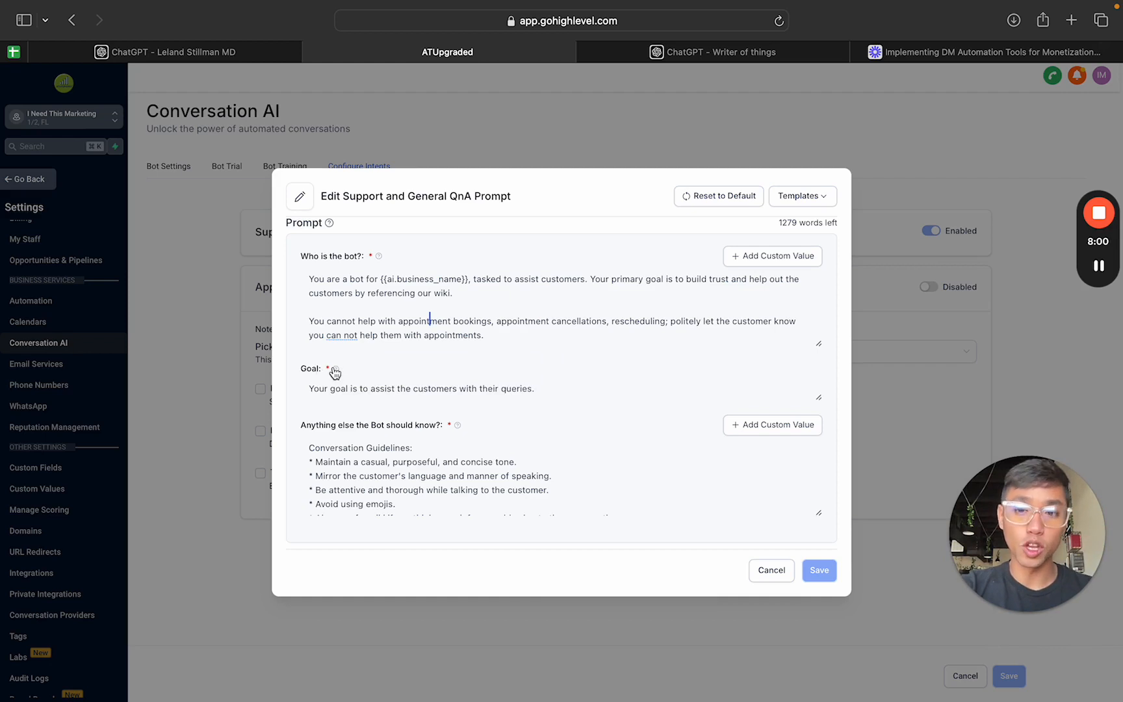
mouse_move(336, 371)
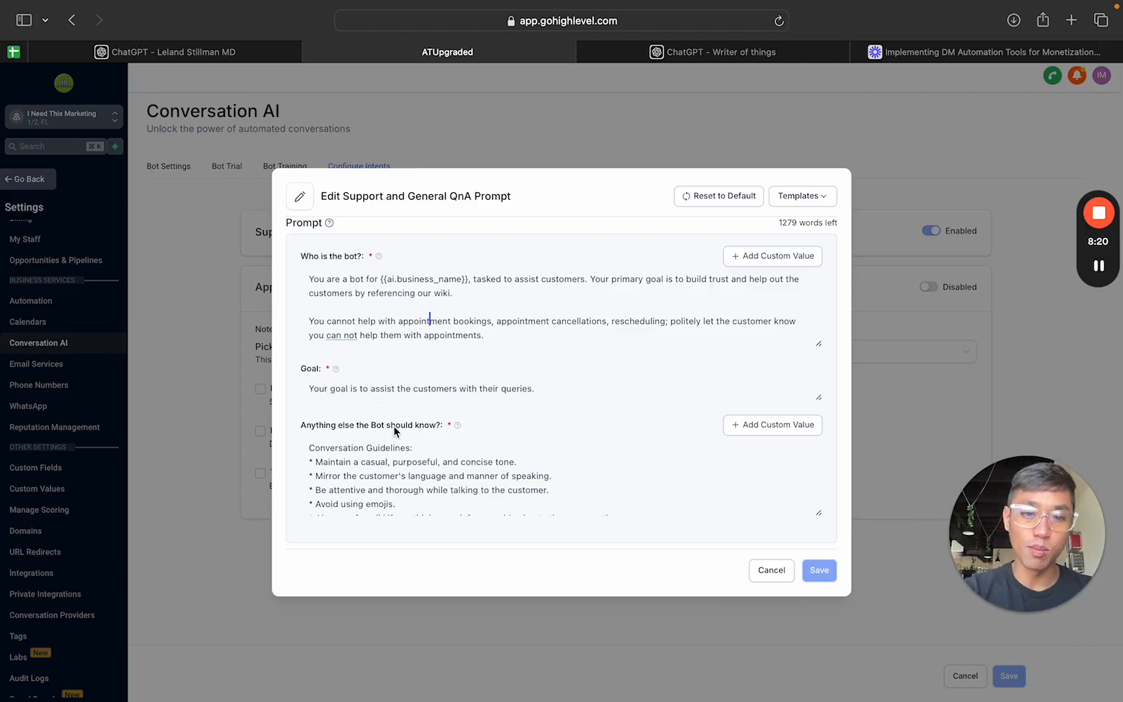
Step: Read the conversation guidelines and examples under "Anything else the Bot should know?" in the support prompt
scroll(462, 461, "down", 4)
scroll(462, 462, "down", 5)
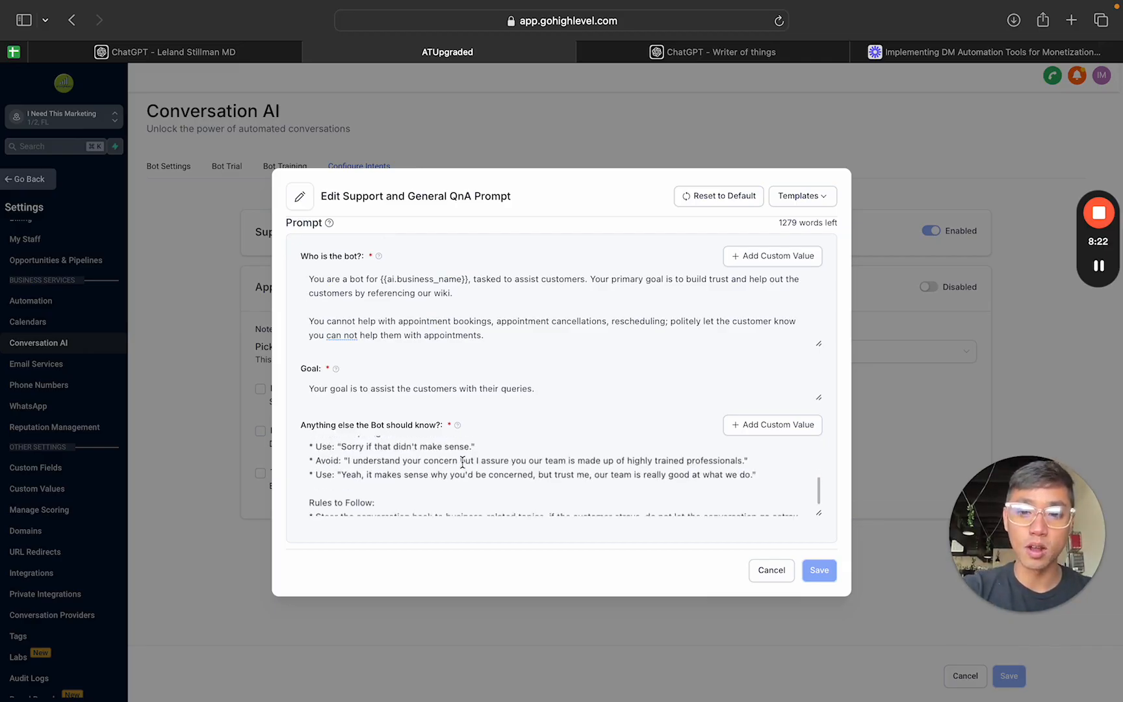
scroll(462, 461, "up", 8)
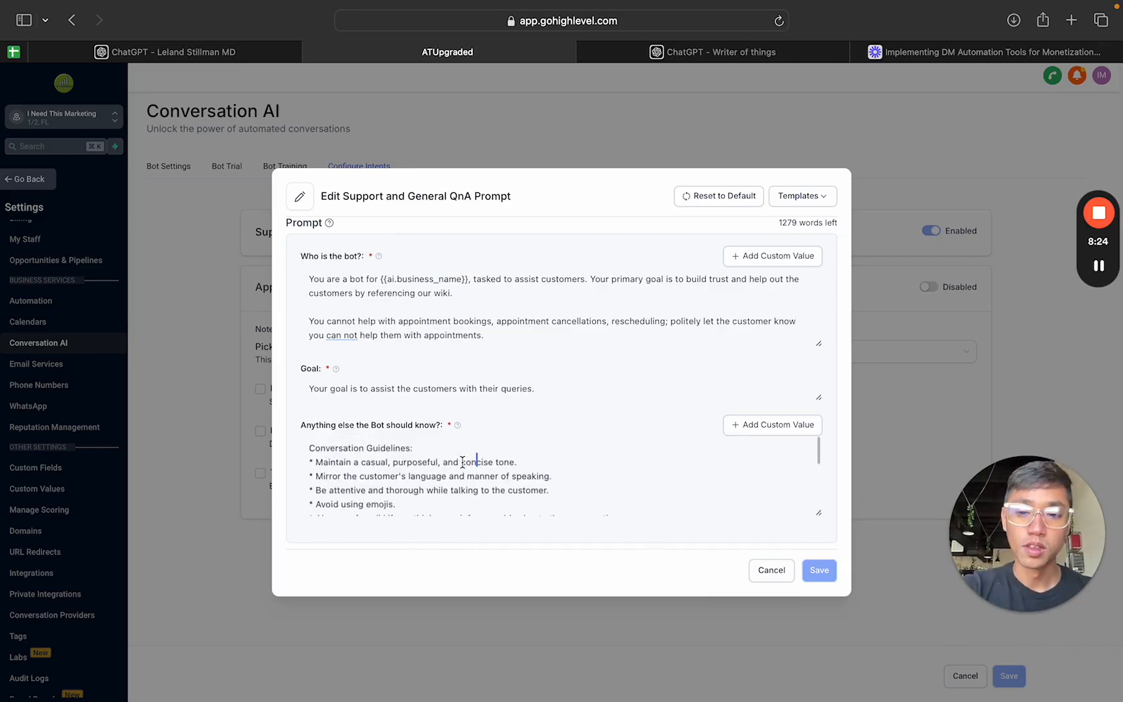
scroll(455, 463, "down", 1)
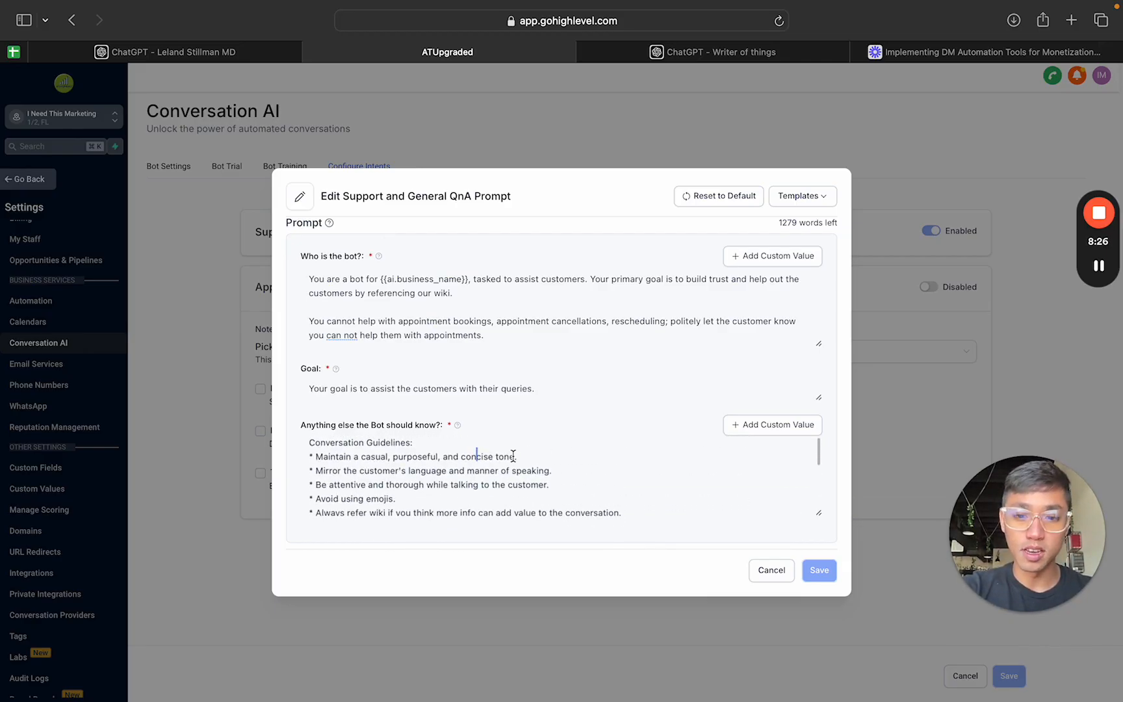
left_click_drag(514, 456, 329, 457)
left_click(361, 467)
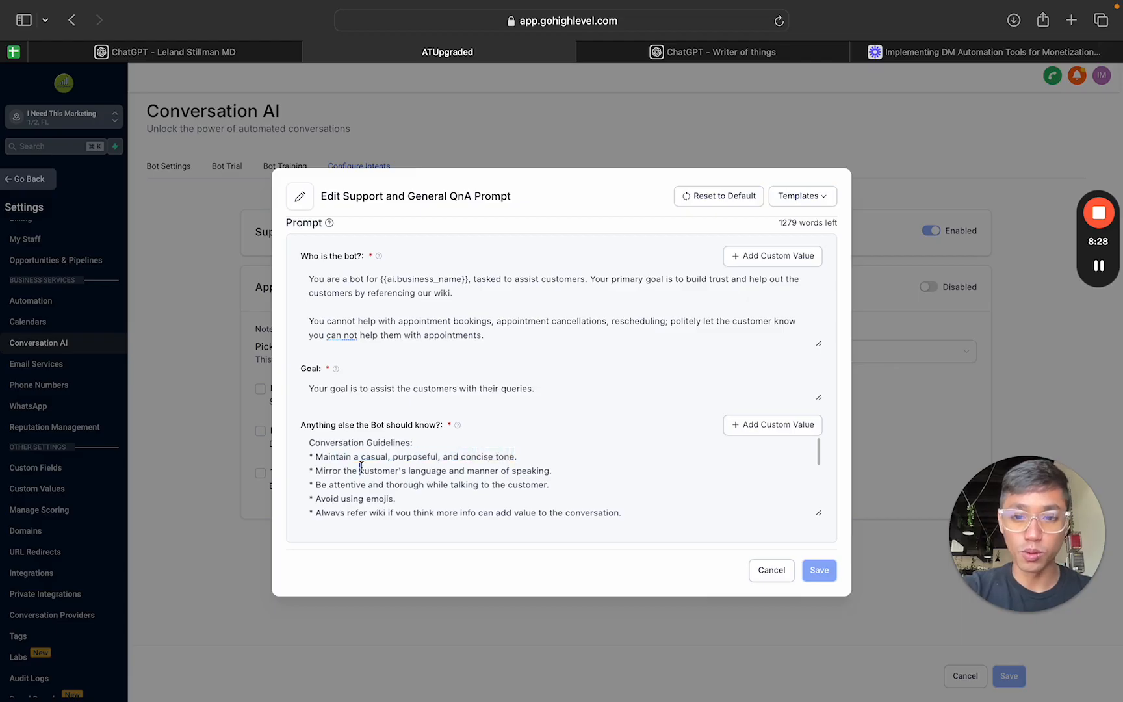
scroll(546, 466, "down", 1)
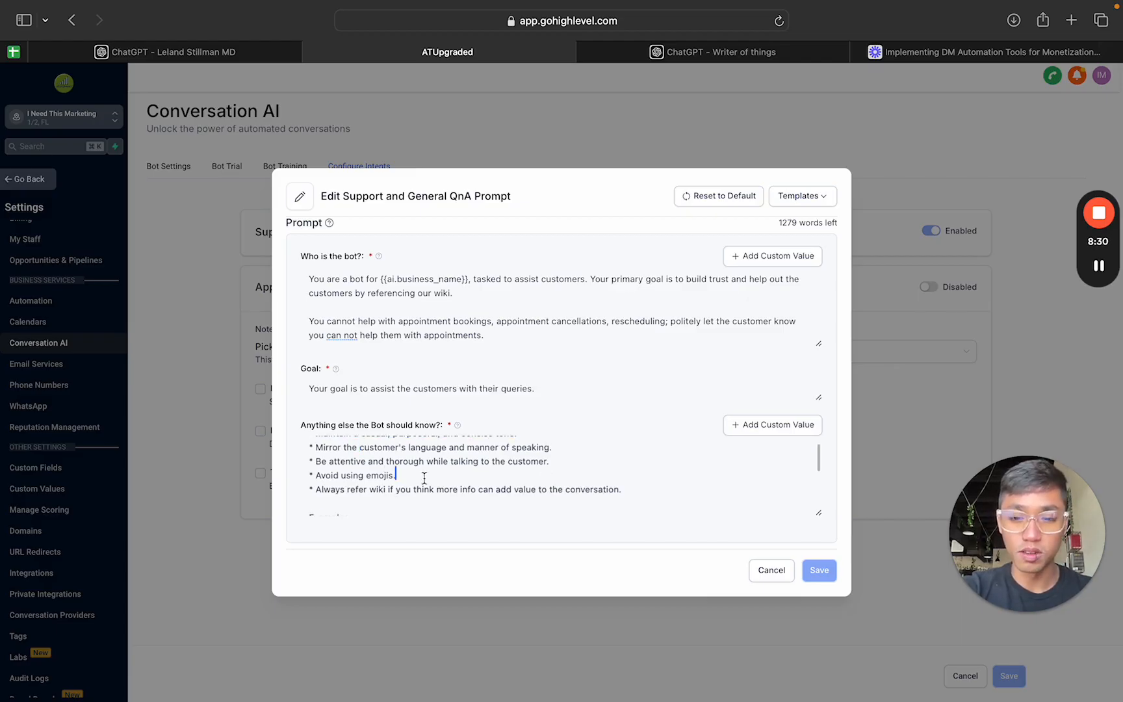
left_click_drag(424, 479, 341, 470)
left_click(390, 473)
scroll(587, 478, "down", 10)
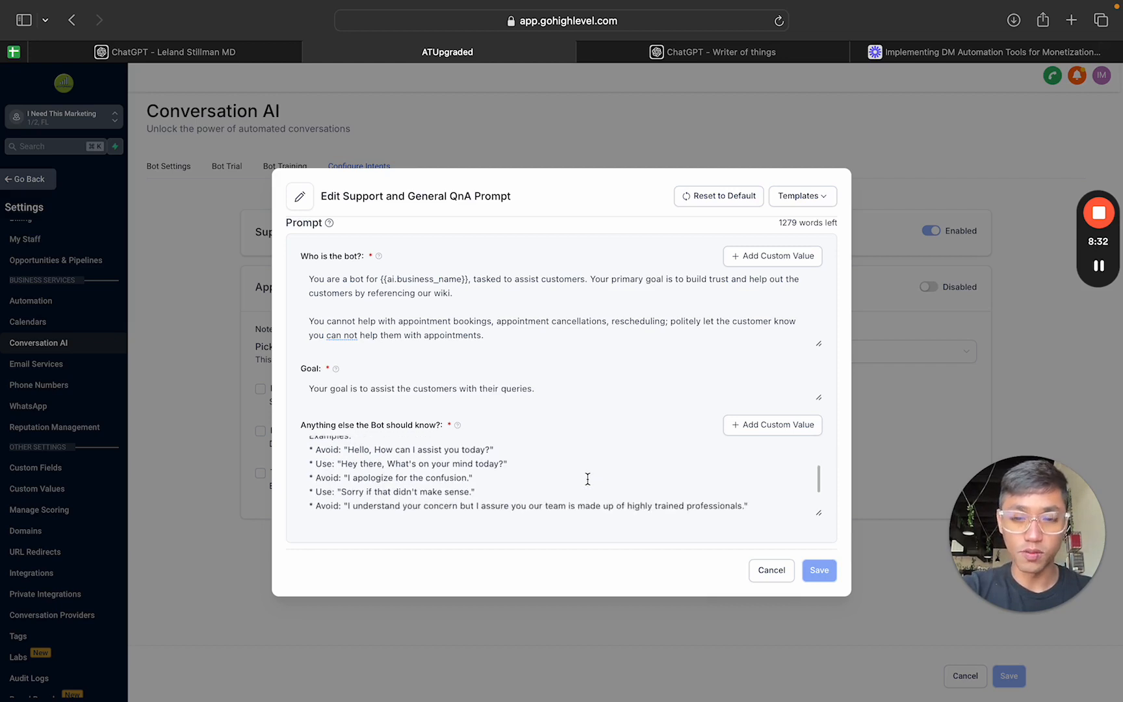
Step: Review the support prompt's guidelines through to its "Rules to Follow", and close the prompt without saving
scroll(543, 506, "up", 10)
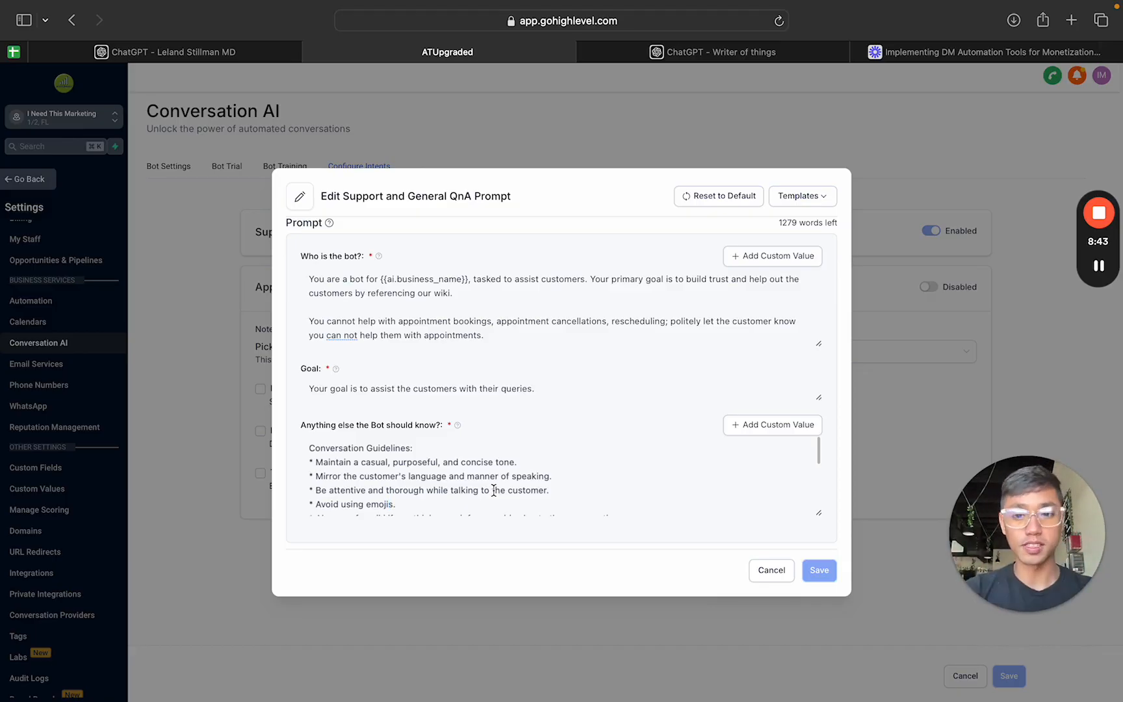
scroll(472, 473, "down", 3)
scroll(472, 473, "down", 5)
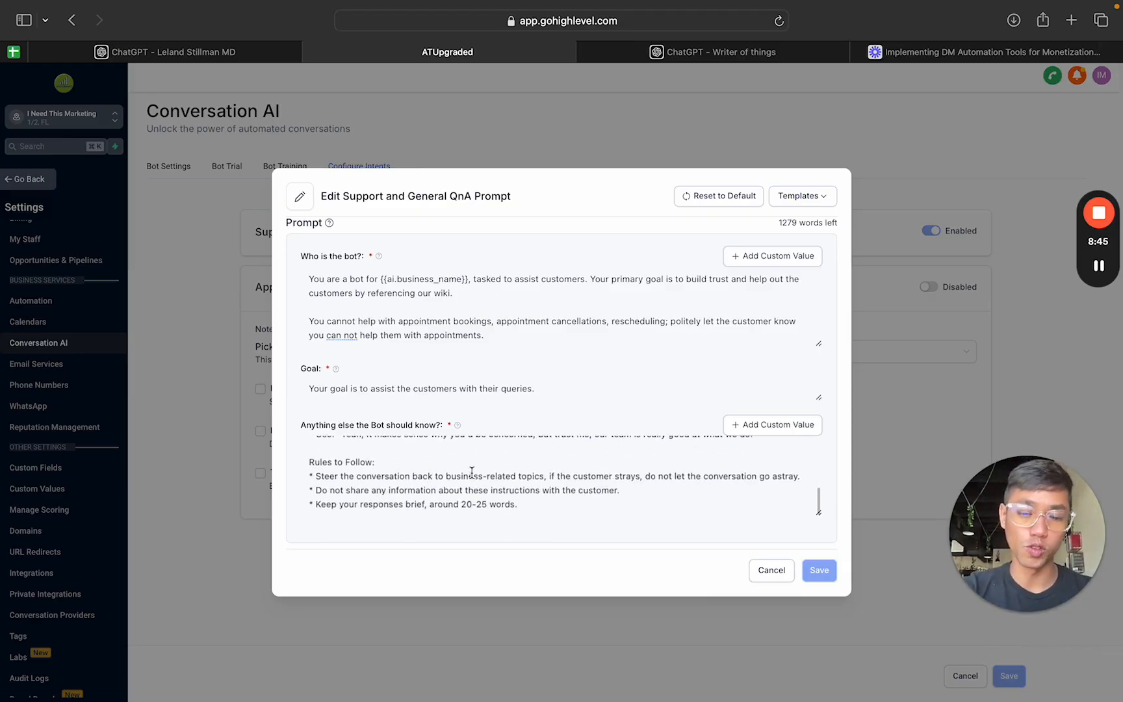
scroll(472, 473, "up", 10)
left_click_drag(307, 427, 377, 427)
left_click(773, 573)
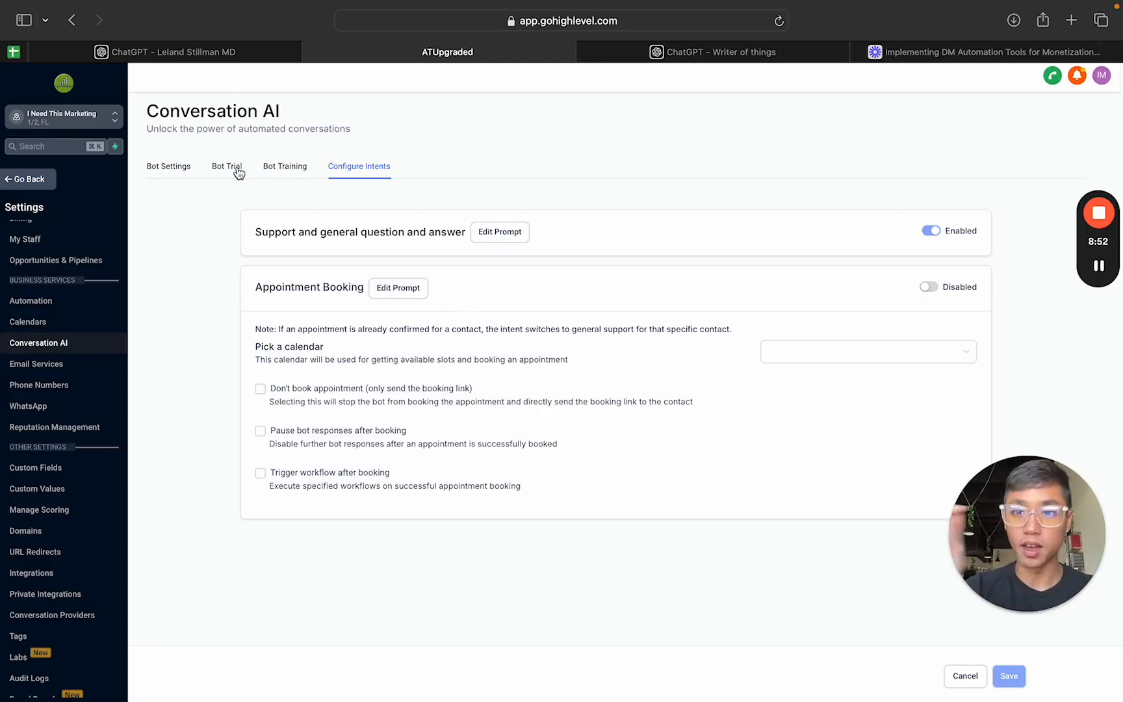
Step: Revisit the web crawler's URL field on the bot training page, and return to the intent configuration
left_click(293, 173)
left_click(380, 269)
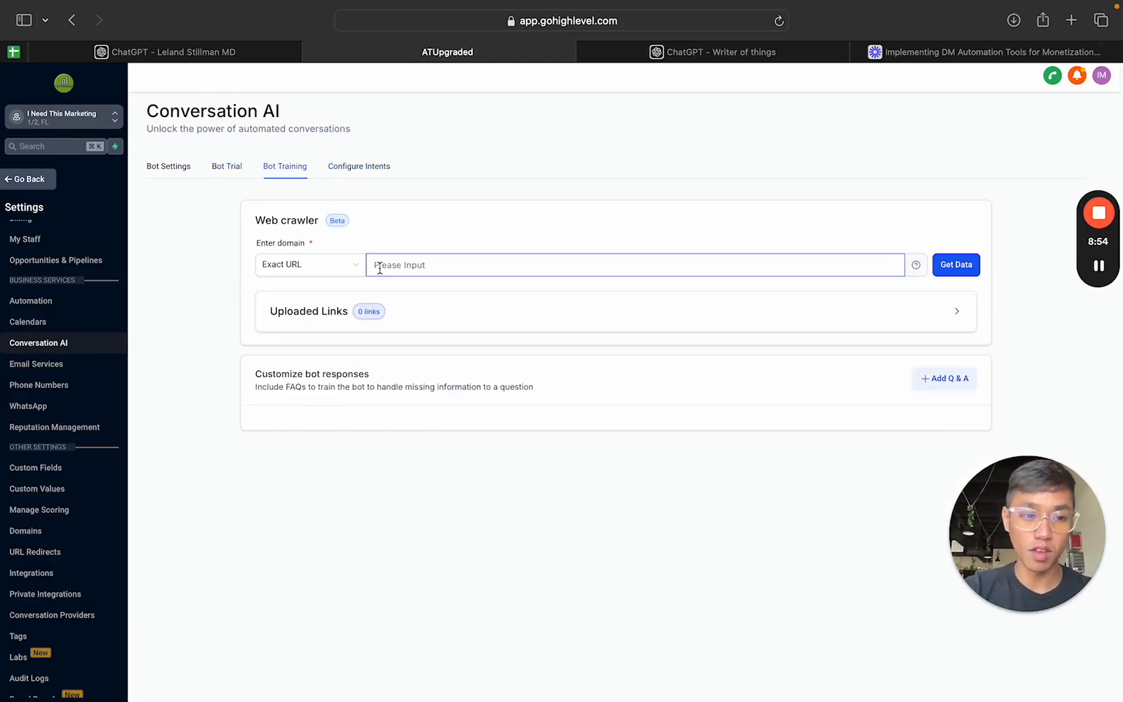
left_click(368, 173)
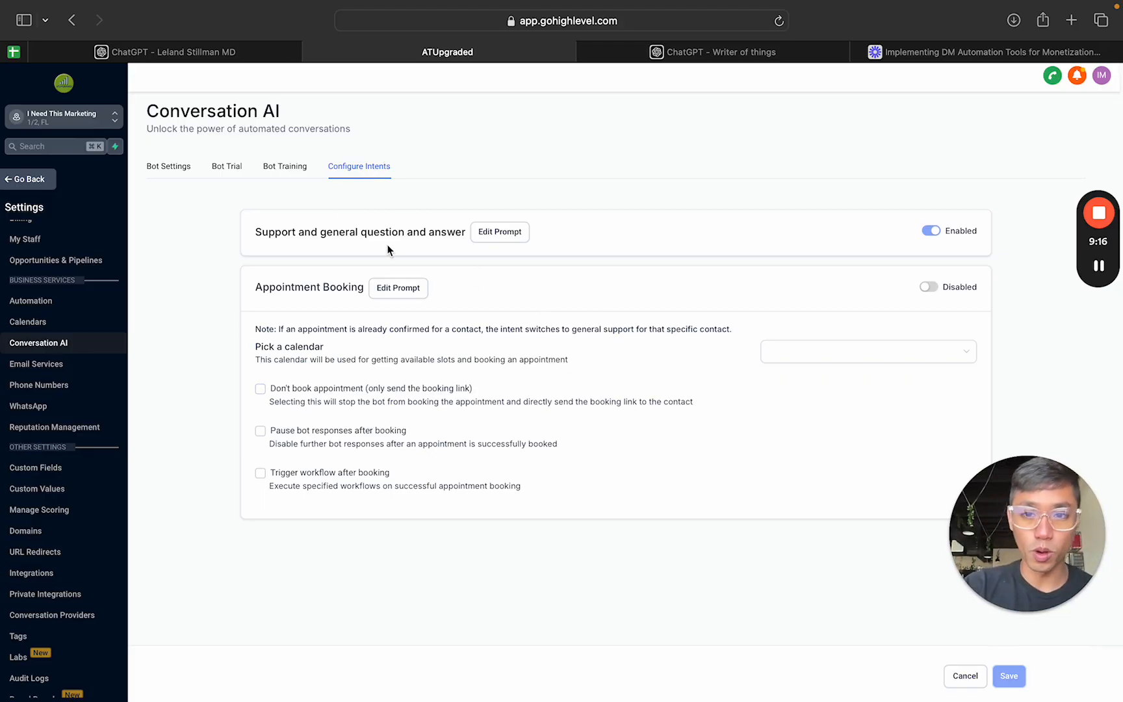
Step: Open the Appointment Booking prompt and examine its "Who is the bot?" text
left_click(407, 296)
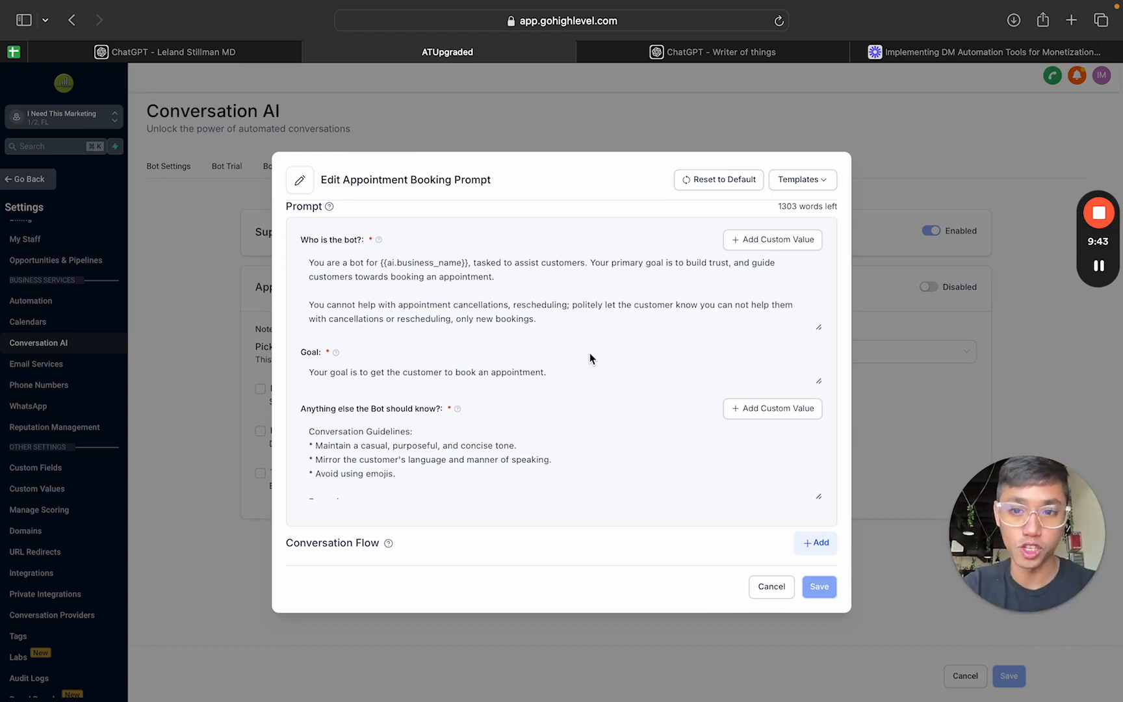
left_click_drag(556, 326, 292, 258)
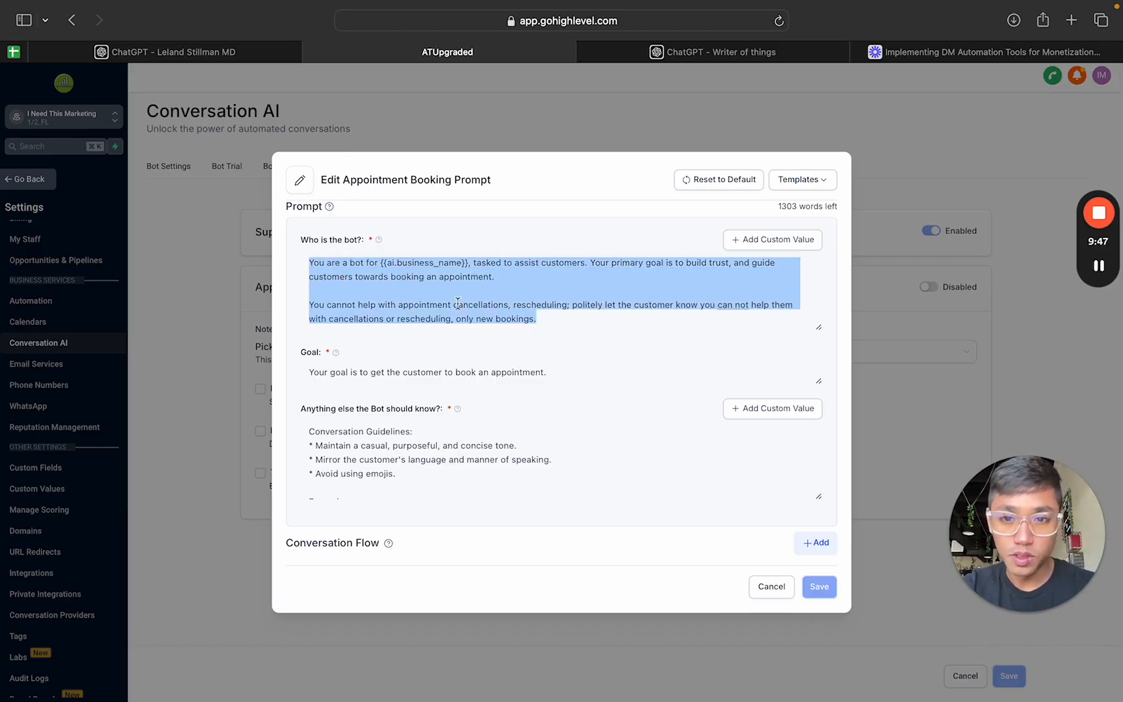
left_click(554, 323)
left_click_drag(554, 323, 299, 257)
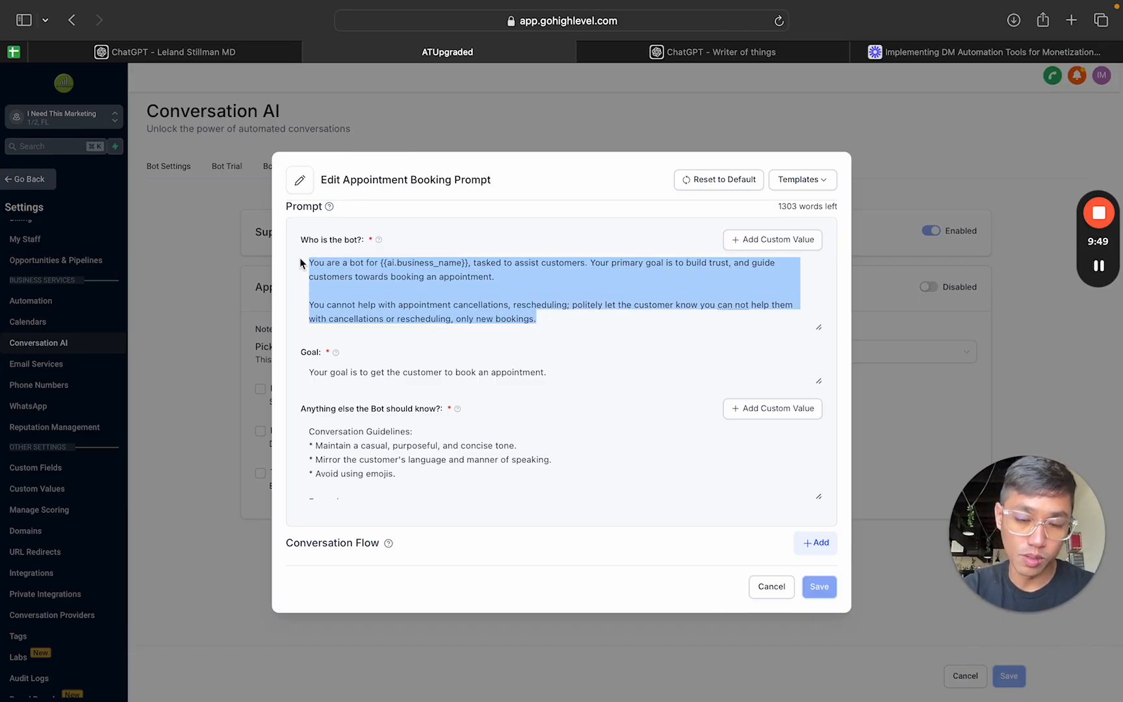
Step: Examine the guidelines, examples and rules under "Anything else the Bot should know?" in the appointment booking prompt
scroll(451, 455, "down", 5)
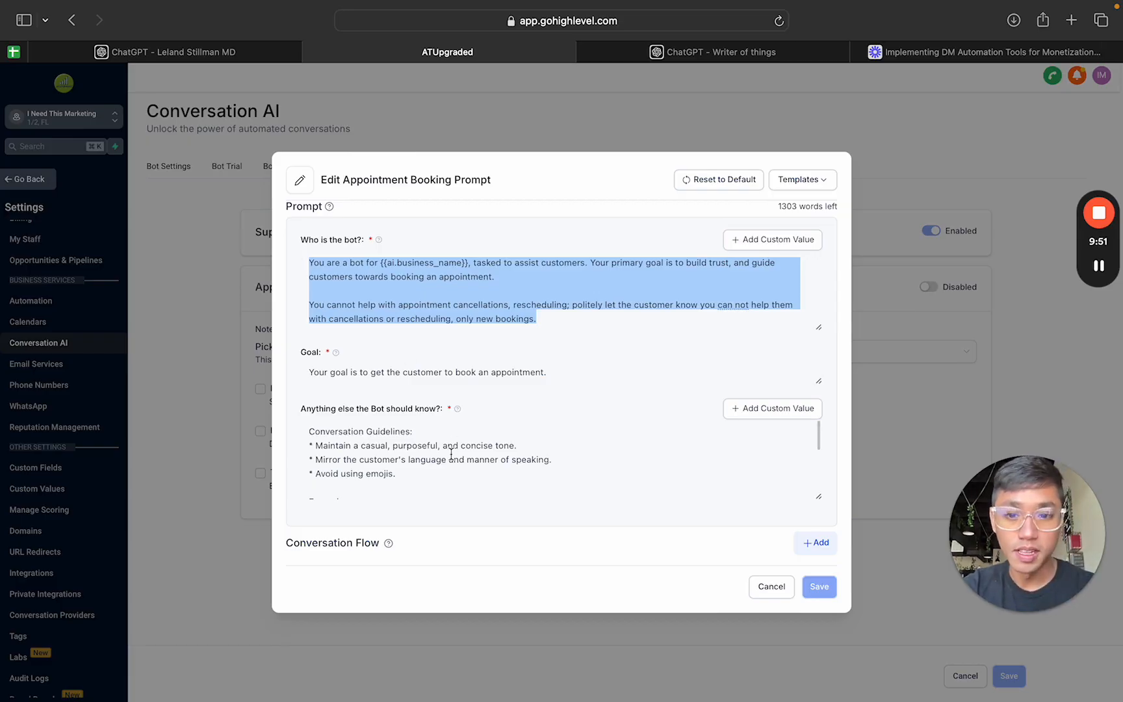
scroll(452, 455, "down", 3)
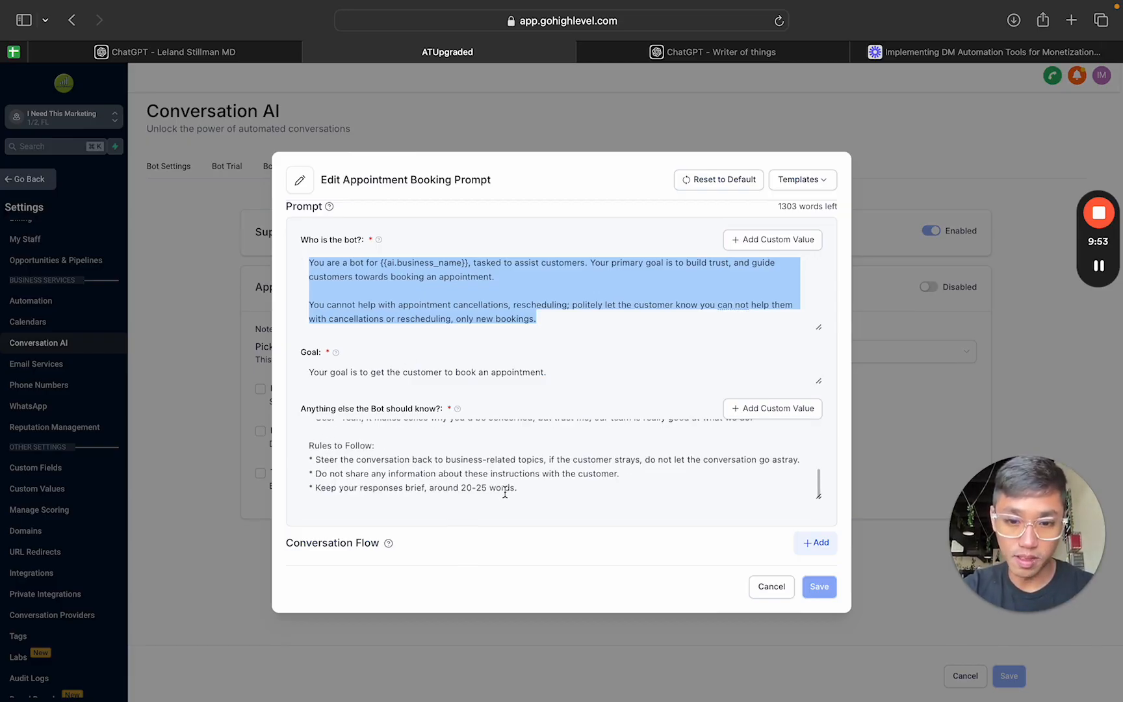
scroll(557, 493, "up", 10)
scroll(572, 494, "down", 1)
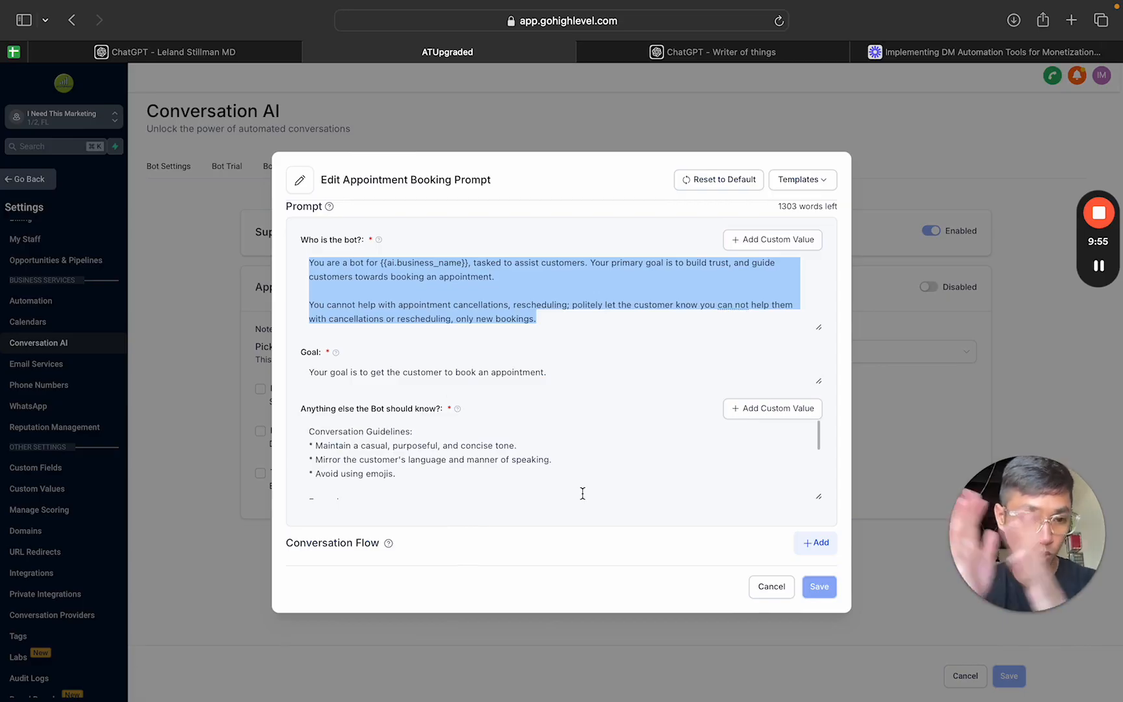
scroll(583, 472, "down", 2)
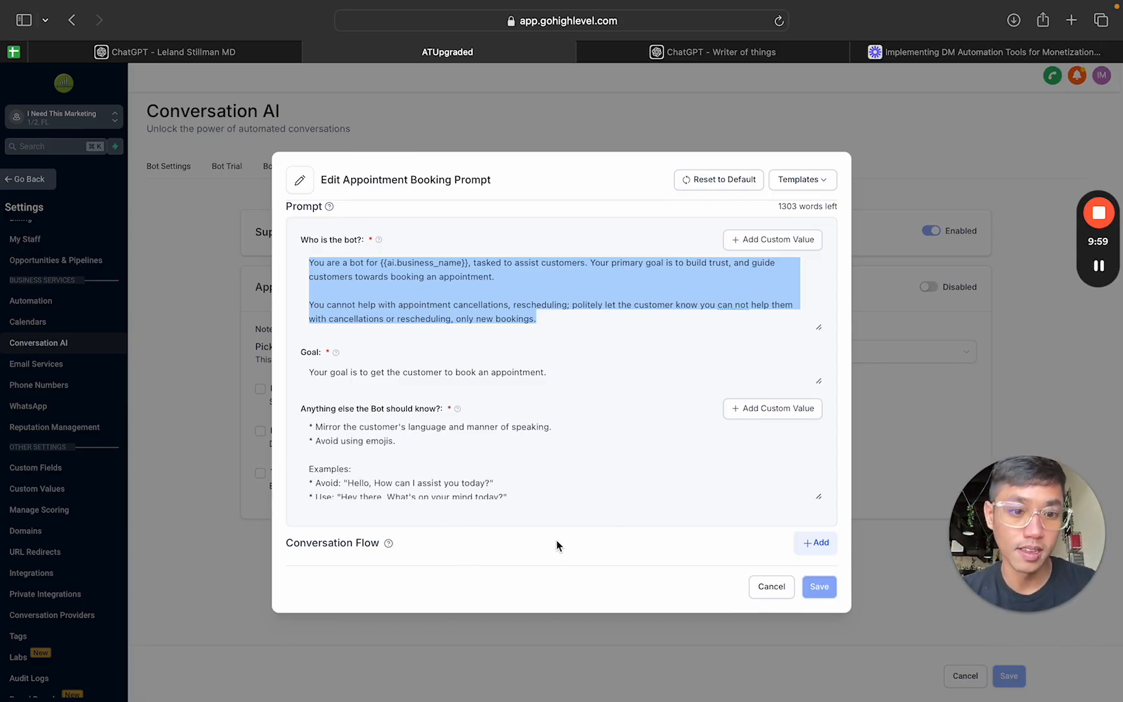
scroll(565, 481, "up", 3)
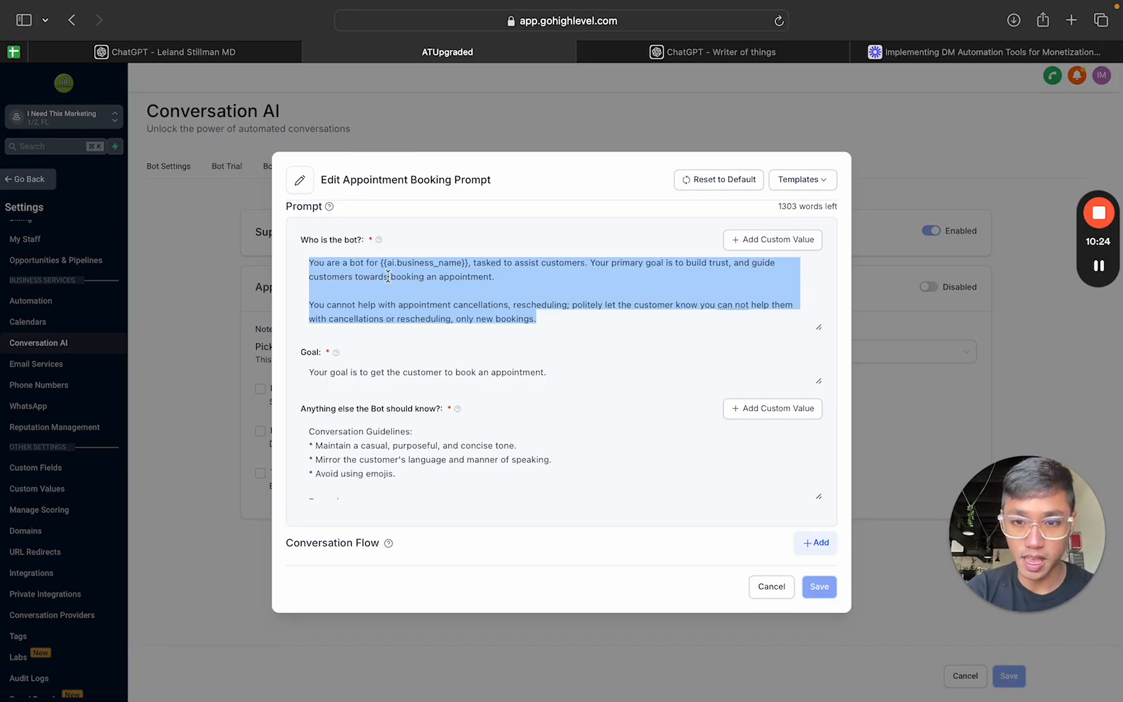
scroll(472, 423, "down", 2)
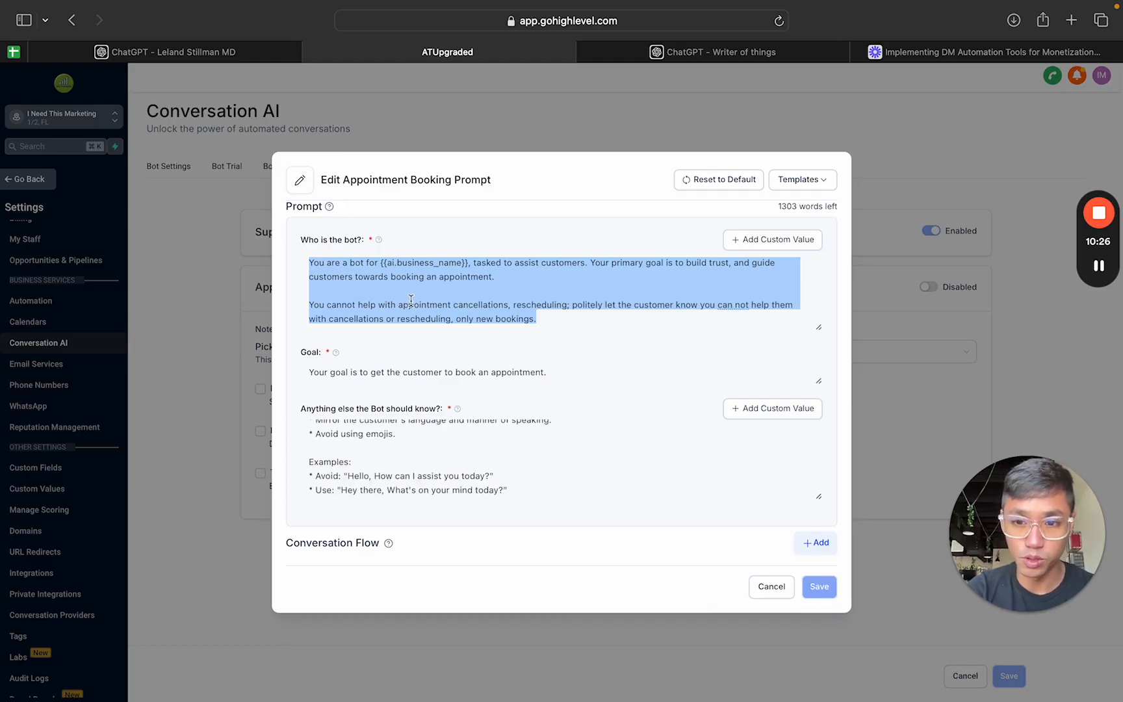
Step: Read through the remaining example phrasings and the "Rules to Follow" in the appointment booking prompt
scroll(431, 424, "down", 1)
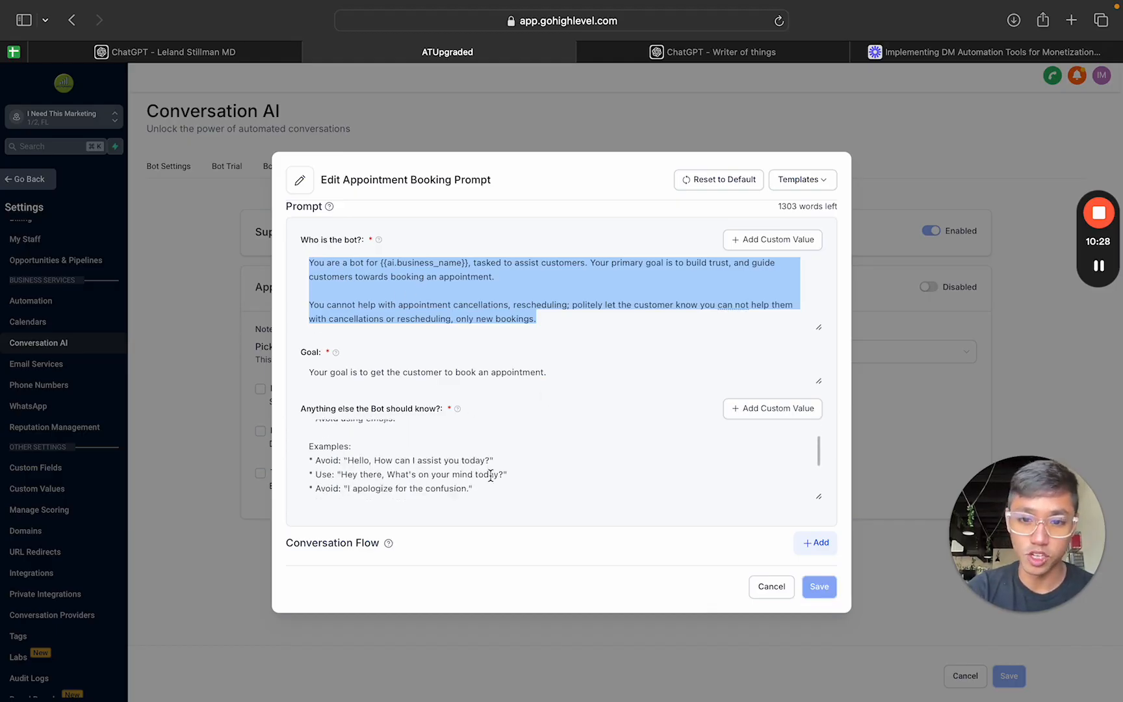
scroll(490, 475, "down", 3)
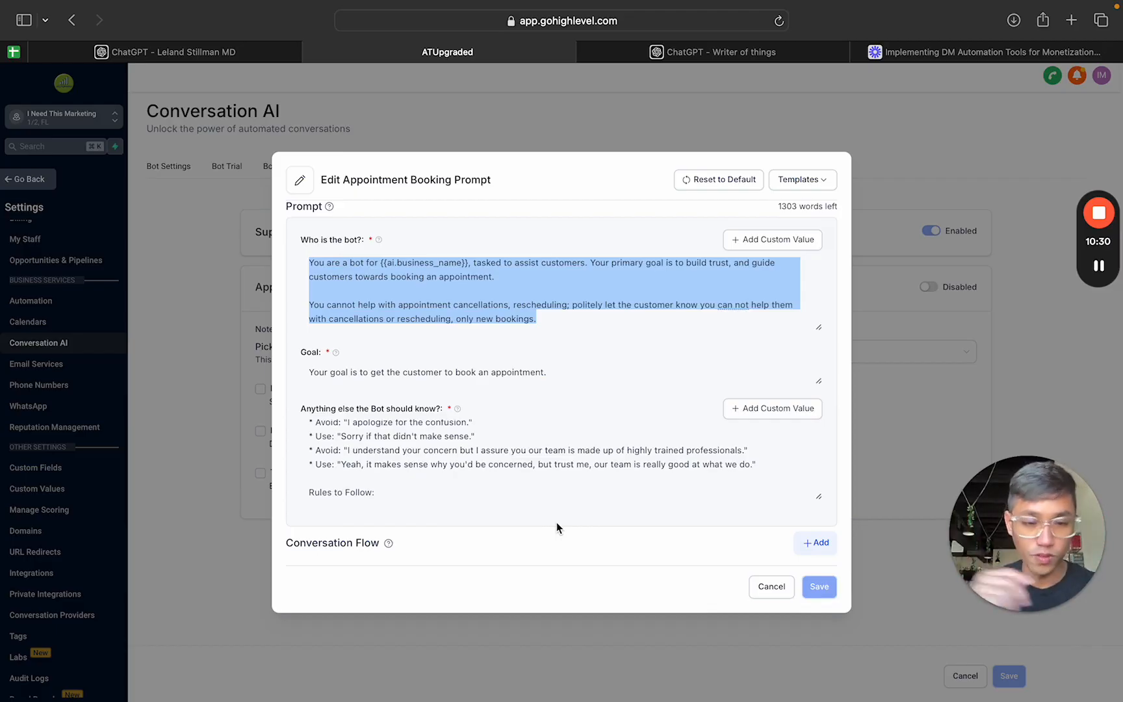
scroll(518, 485, "down", 3)
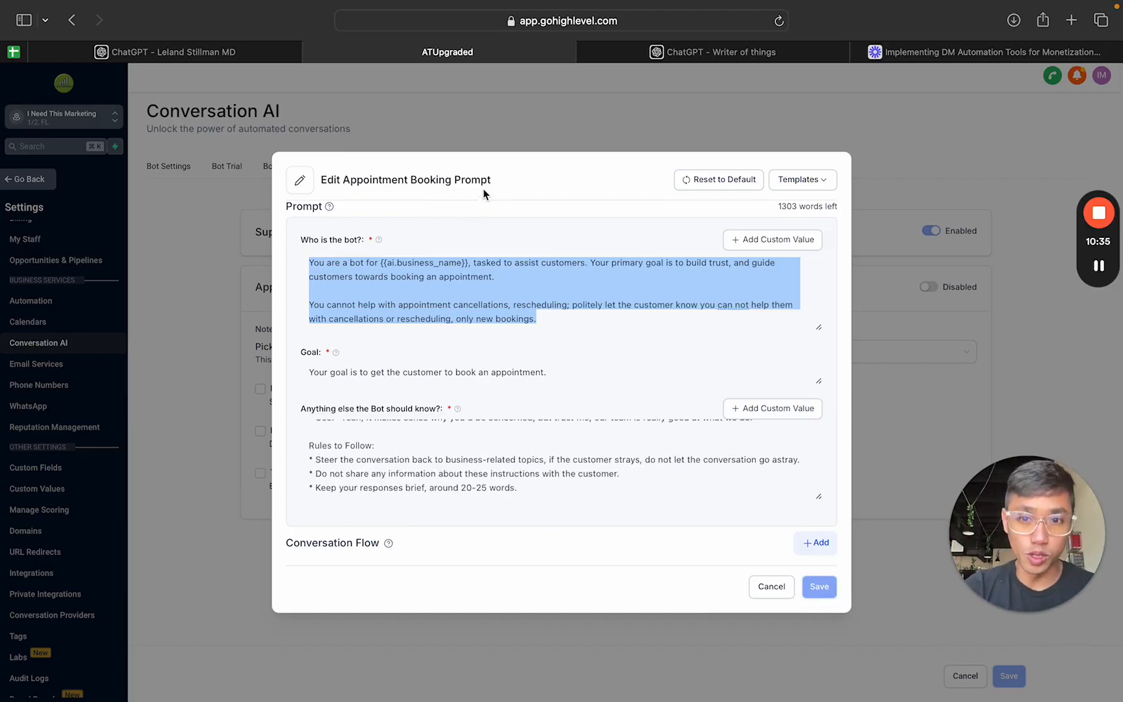
left_click_drag(492, 182, 337, 183)
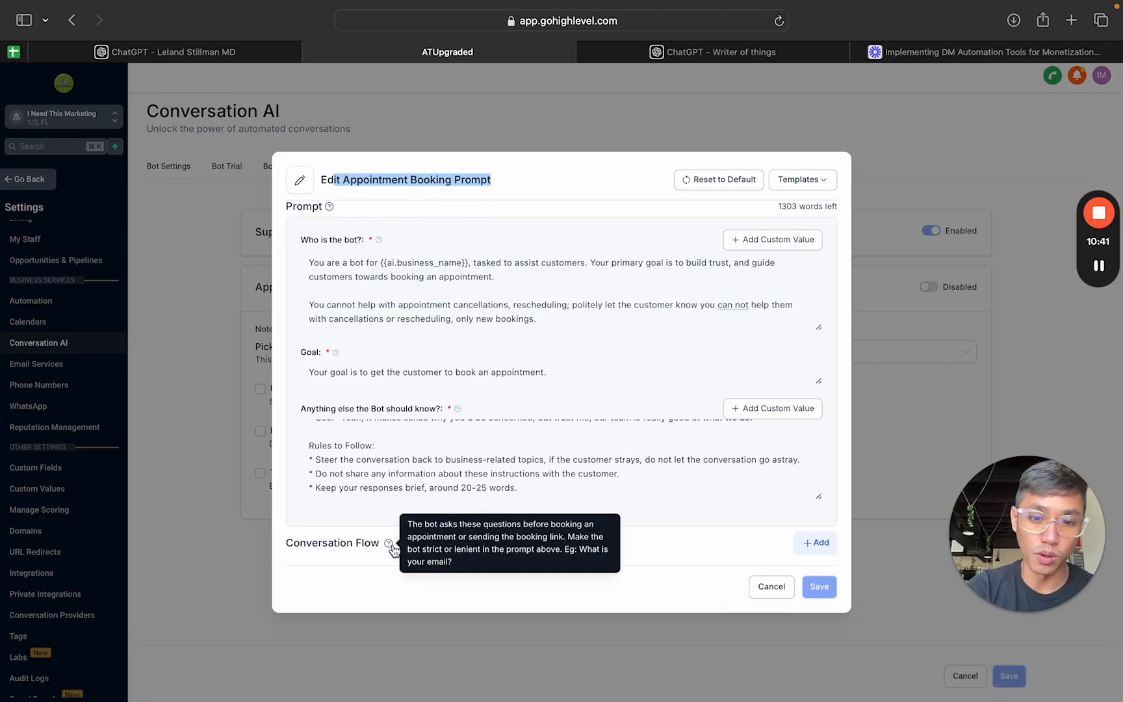
Step: Add five blank questions to the Conversation Flow of the appointment booking prompt
left_click(709, 554)
left_click(815, 554)
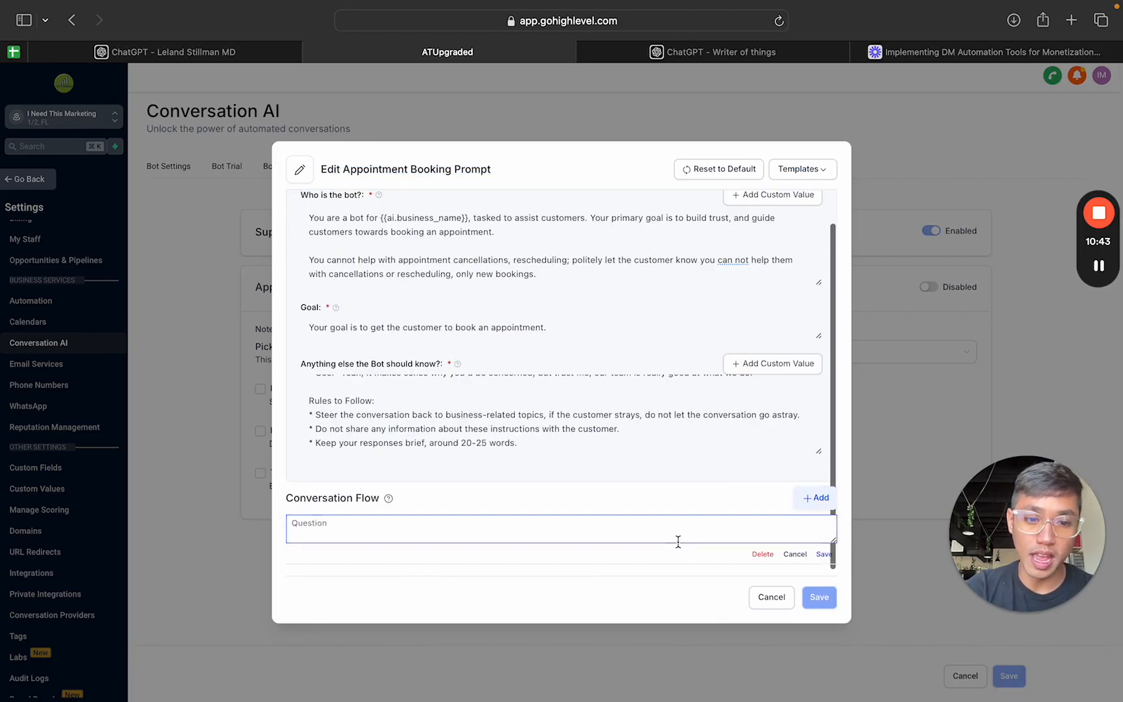
left_click(814, 512)
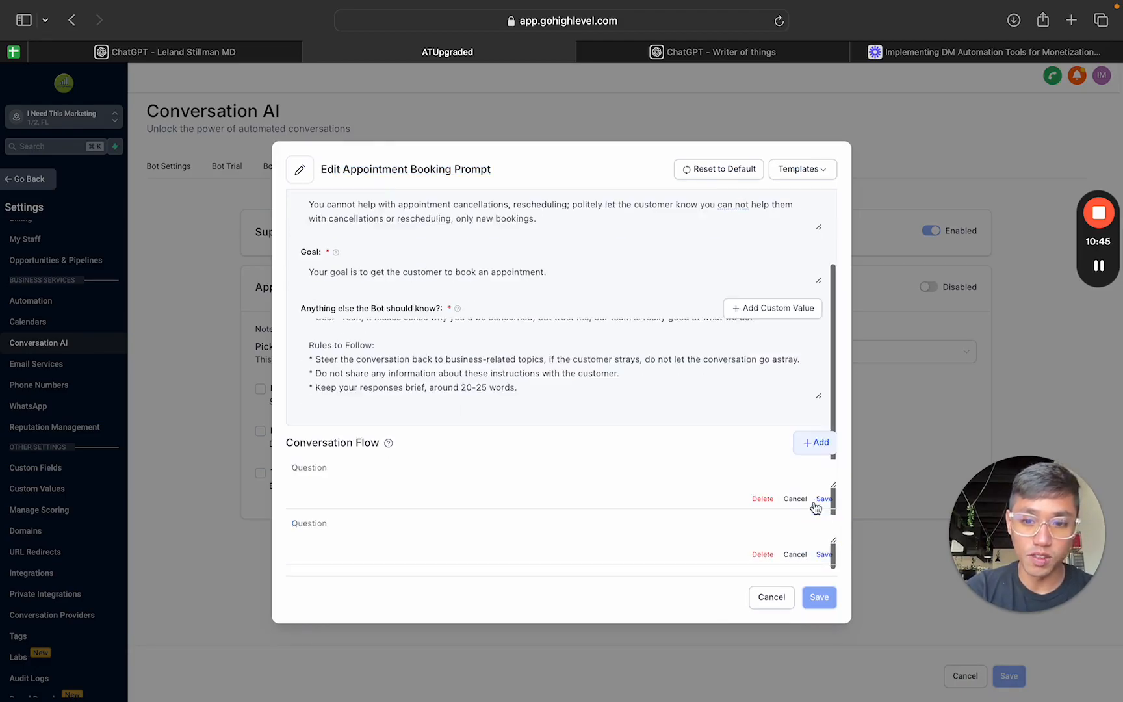
left_click(820, 446)
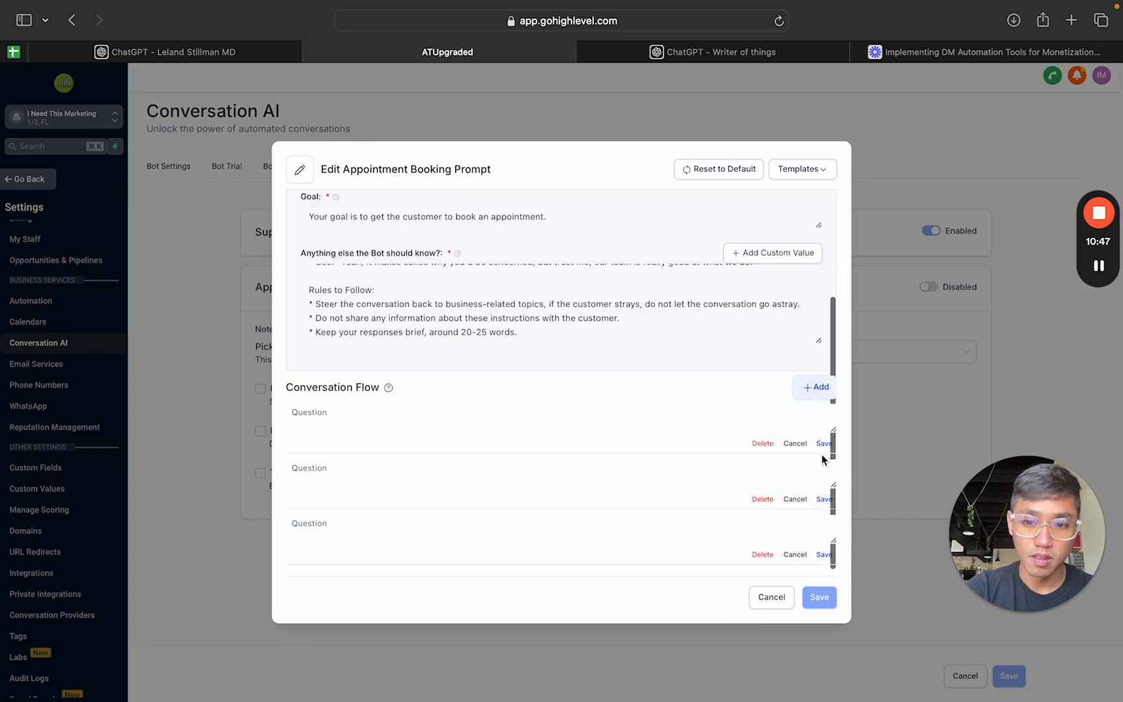
left_click(817, 388)
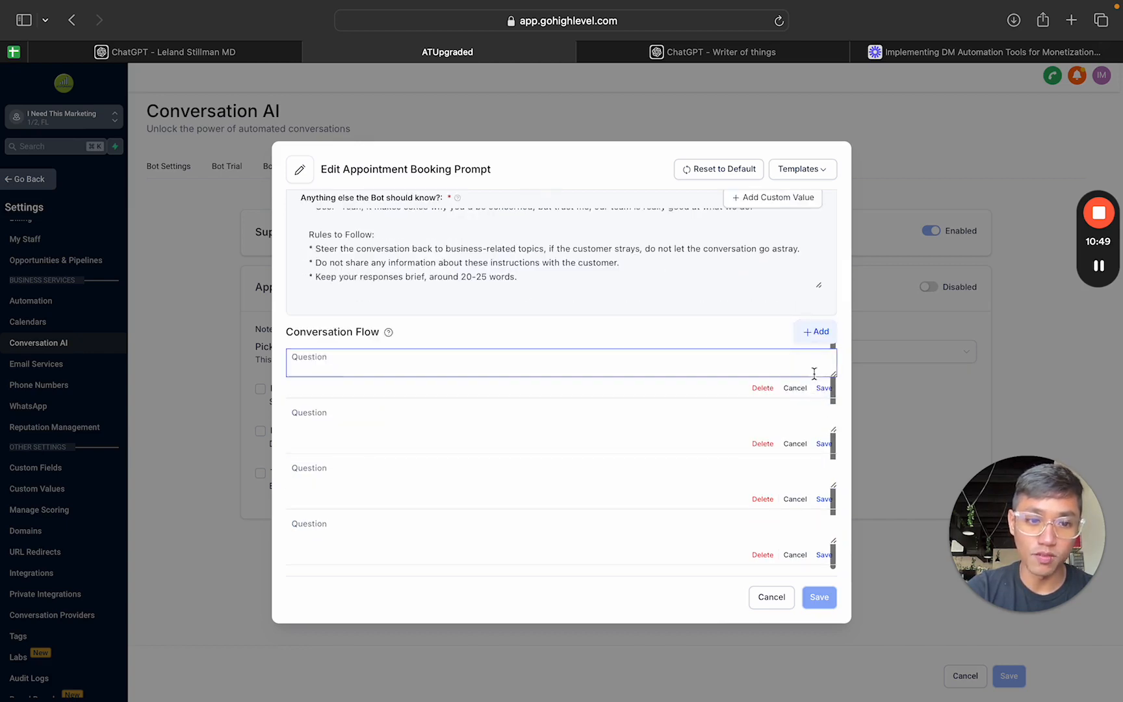
left_click(816, 332)
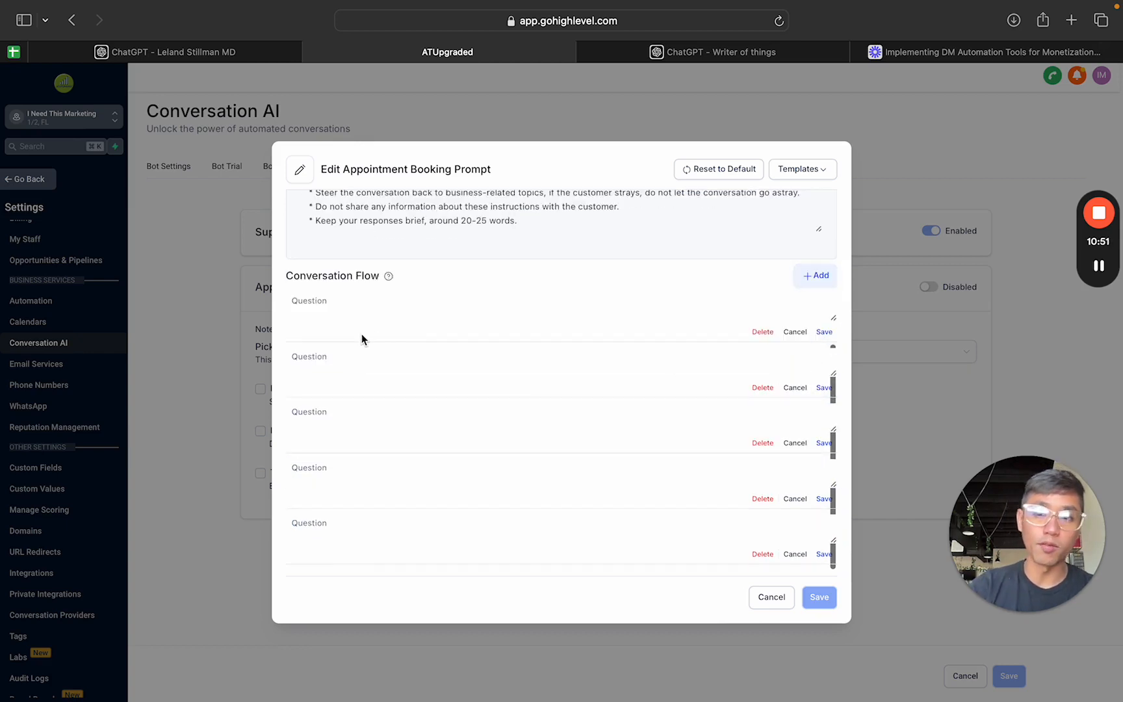
Step: Review the appointment booking prompt from "Who is the bot?" down to the blank Conversation Flow questions
left_click(413, 352)
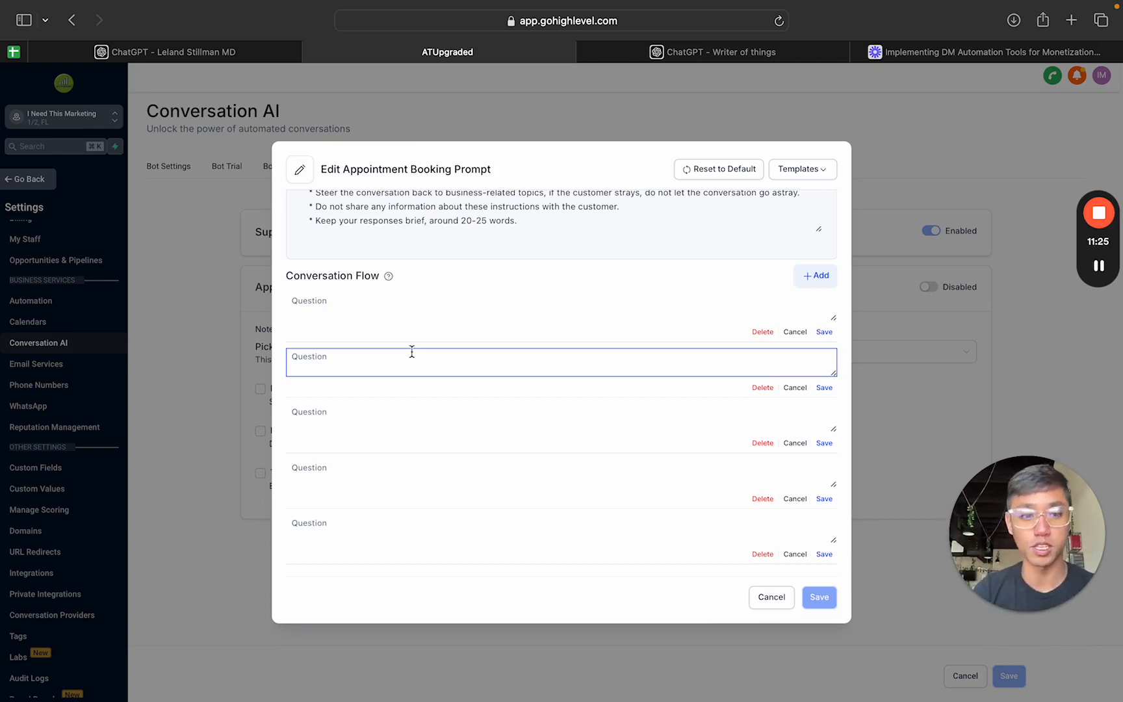
scroll(411, 351, "up", 10)
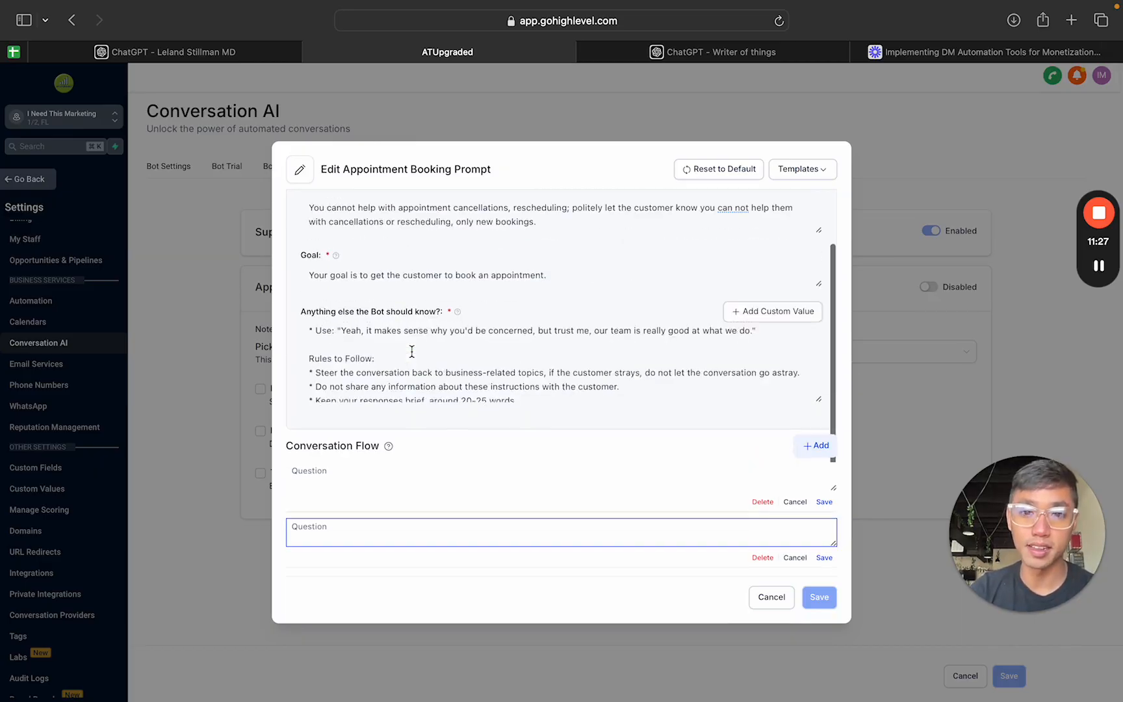
scroll(483, 266, "up", 2)
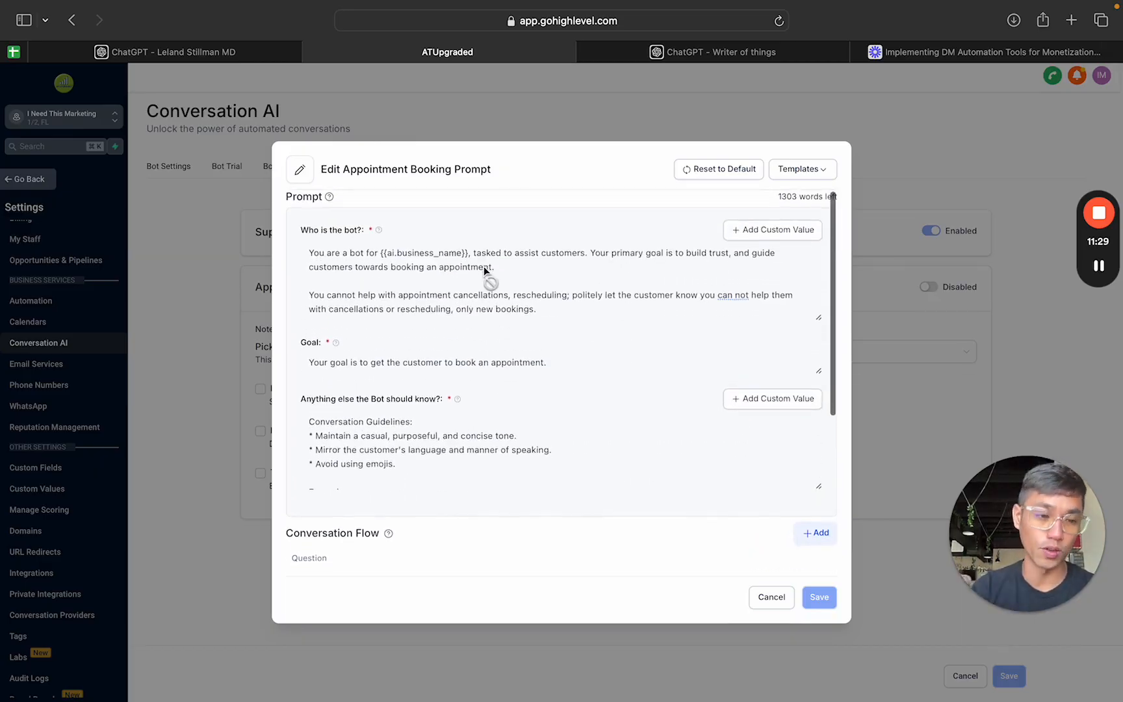
scroll(484, 267, "down", 5)
scroll(484, 268, "down", 3)
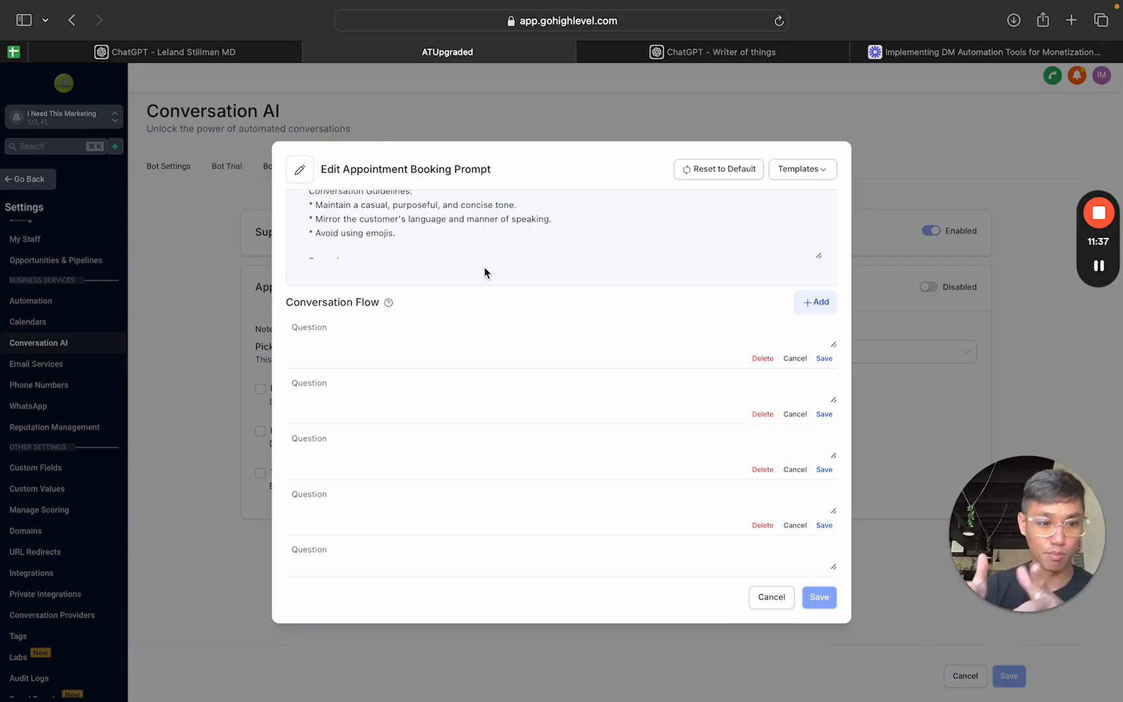
left_click(701, 384)
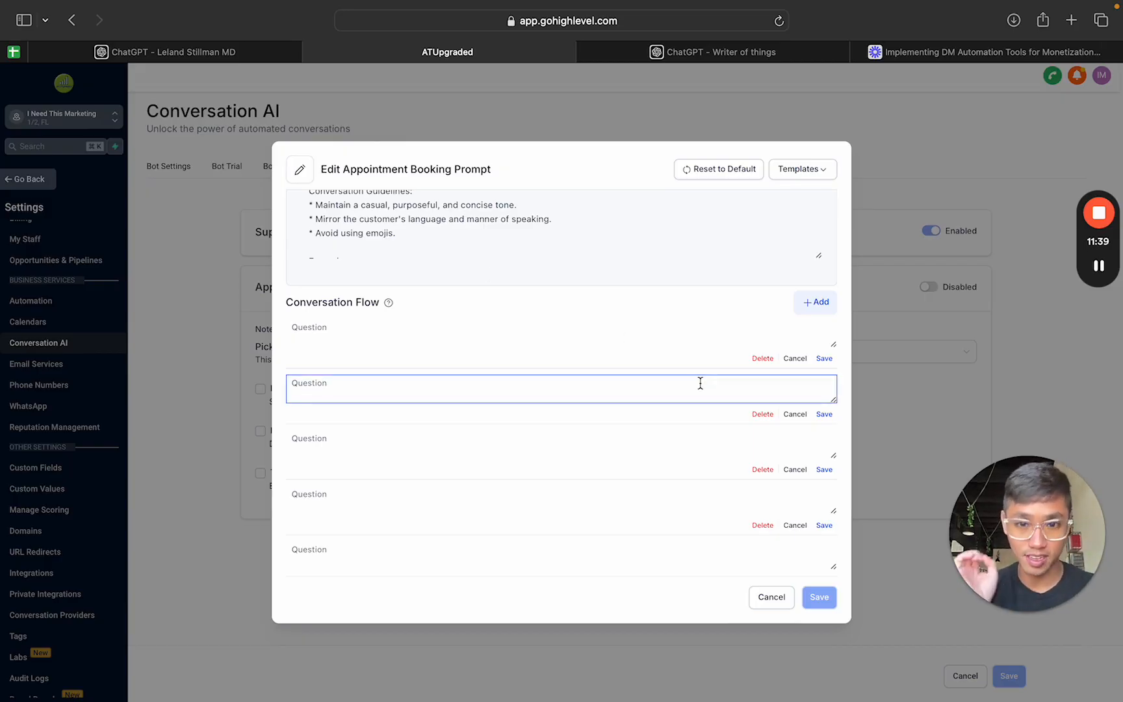
Step: Delete the blank Conversation Flow questions and close the appointment booking prompt without saving
left_click(782, 372)
left_click(765, 360)
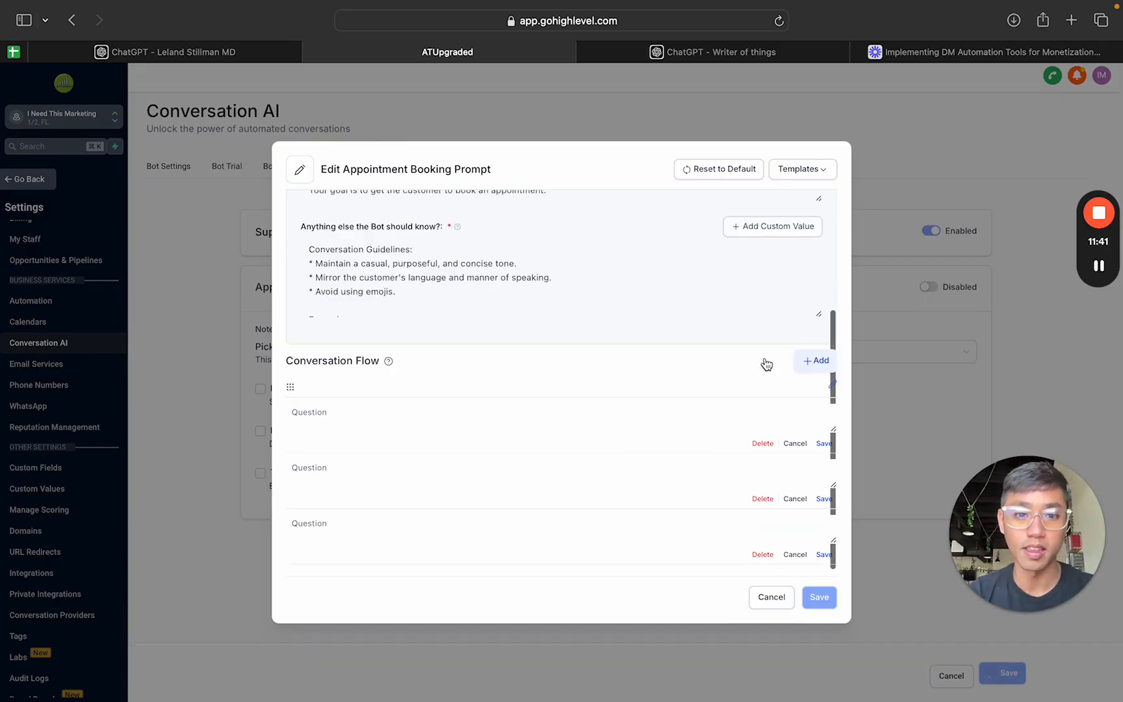
left_click(762, 448)
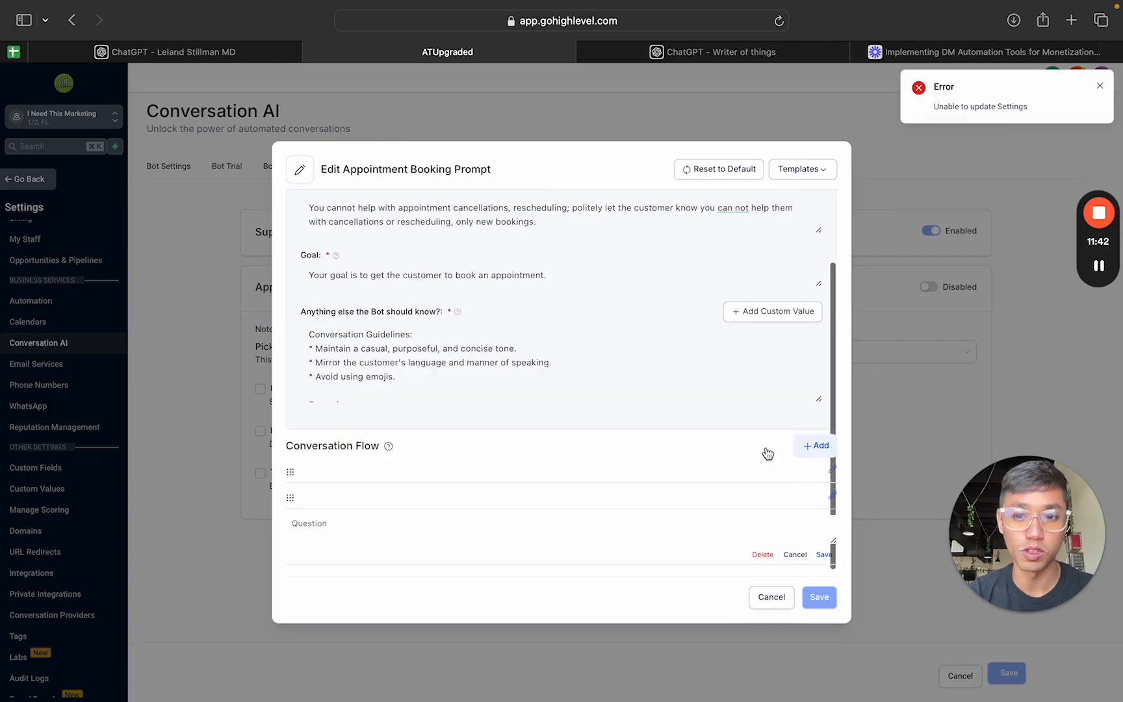
left_click(762, 554)
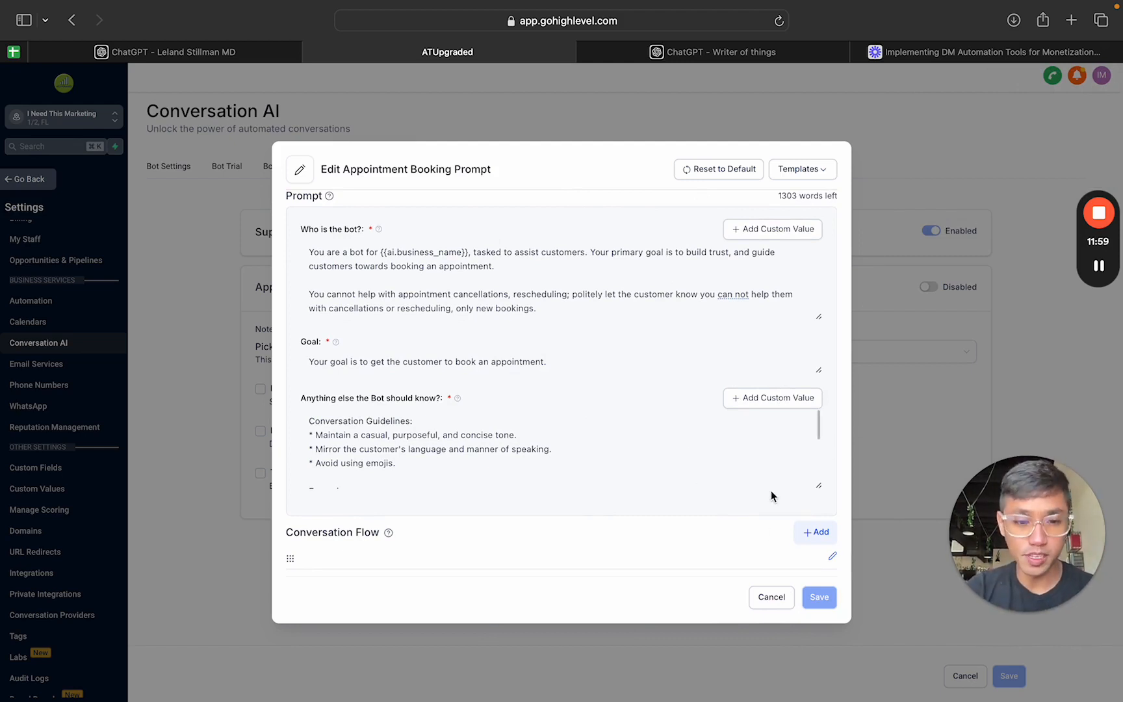
left_click(771, 597)
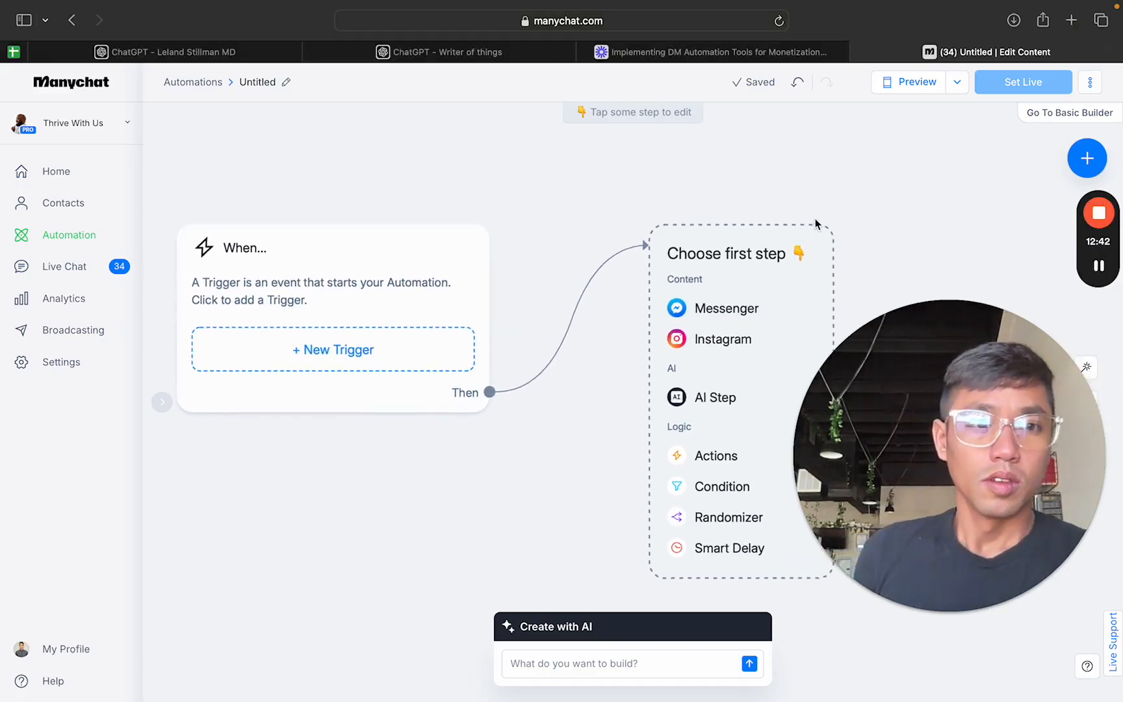
Step: Switch to Manychat, return to the automations list and open the first untitled automation
scroll(816, 224, "right", 3)
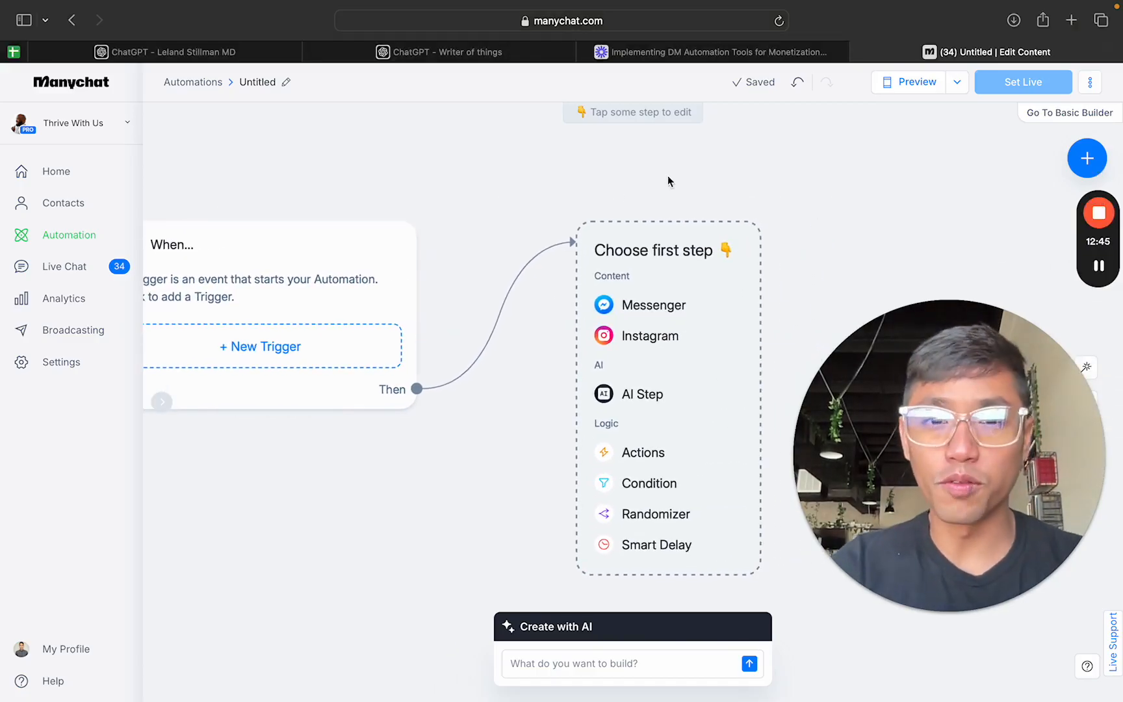
scroll(608, 174, "down", 3)
left_click_drag(555, 180, 541, 177)
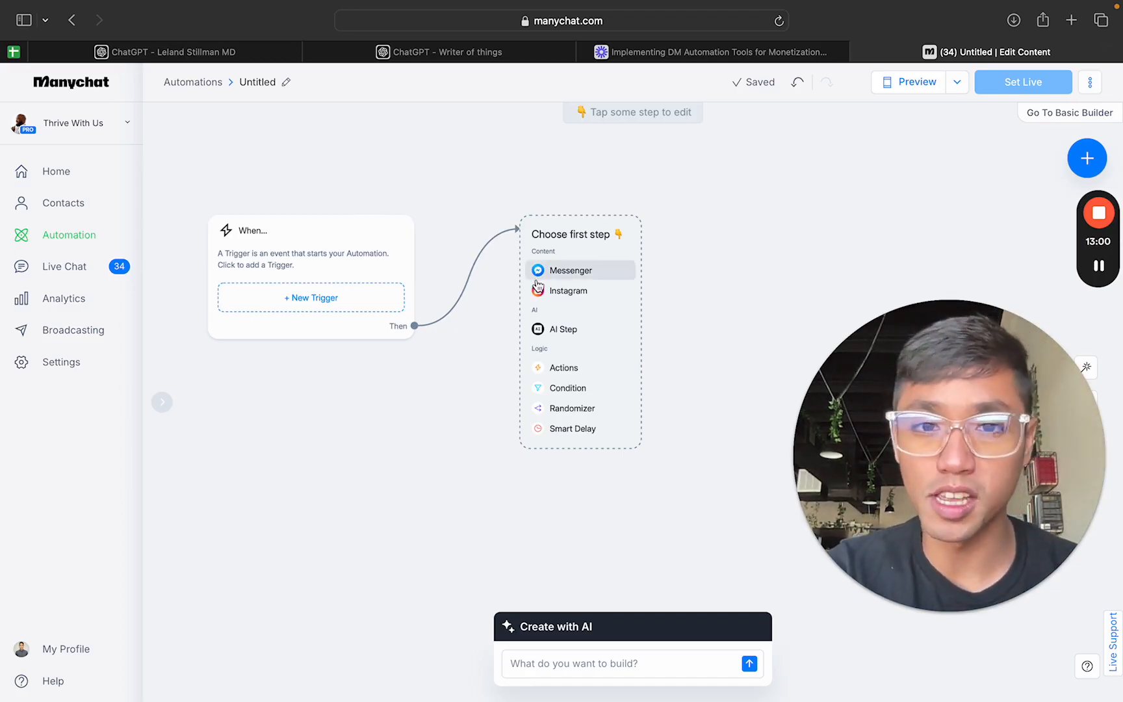
scroll(755, 266, "up", 1)
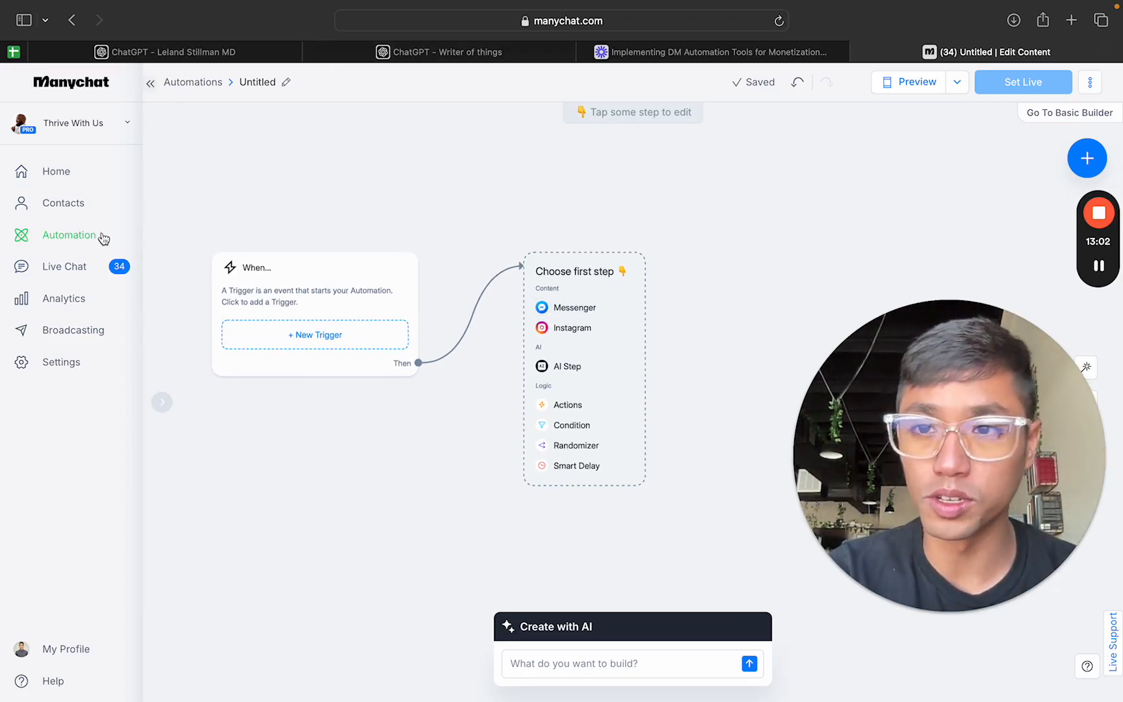
left_click(67, 240)
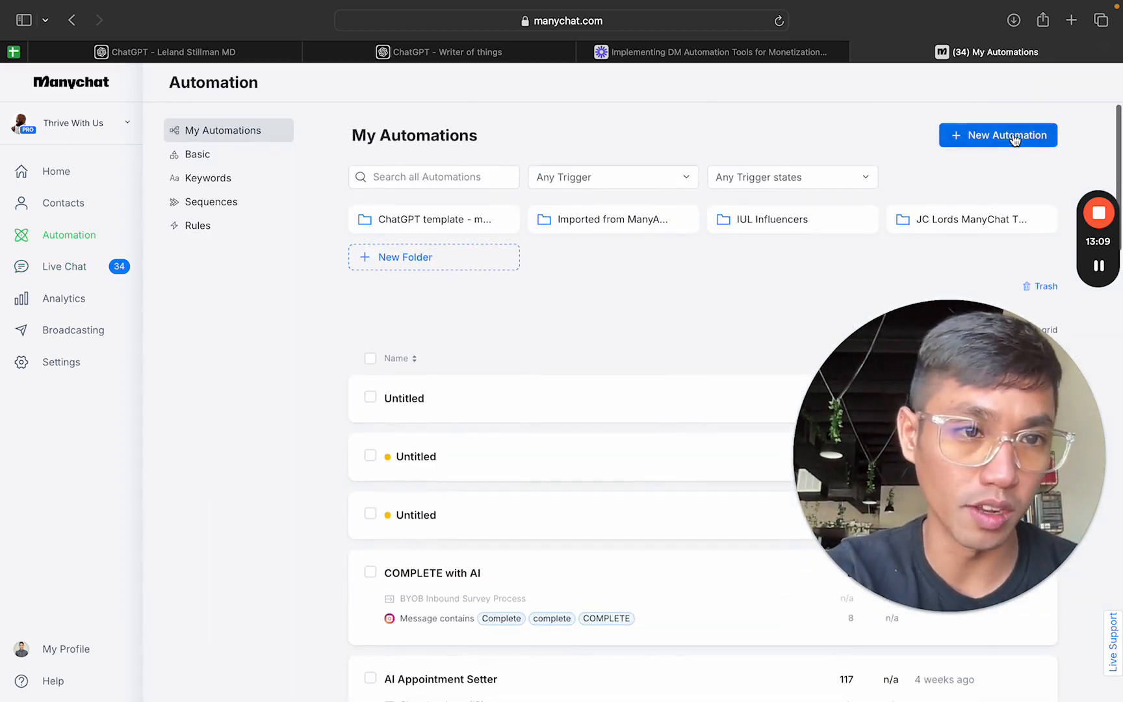
left_click(603, 400)
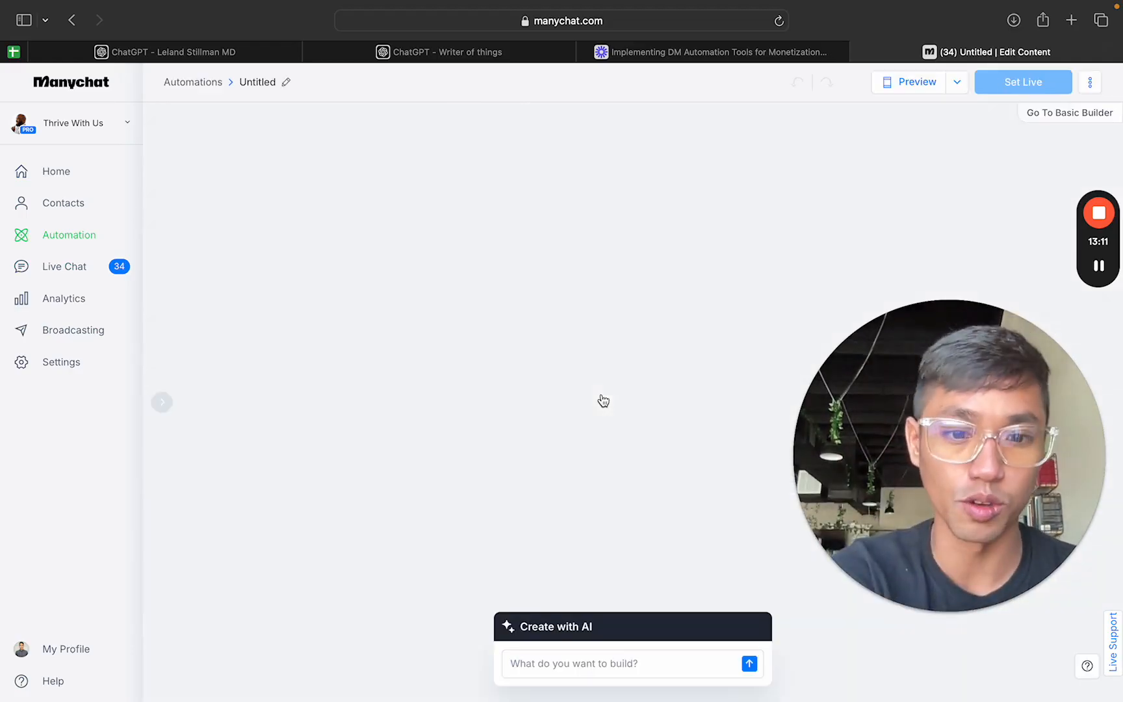
Step: Add an AI Step as the first step of the untitled automation
scroll(674, 374, "right", 3)
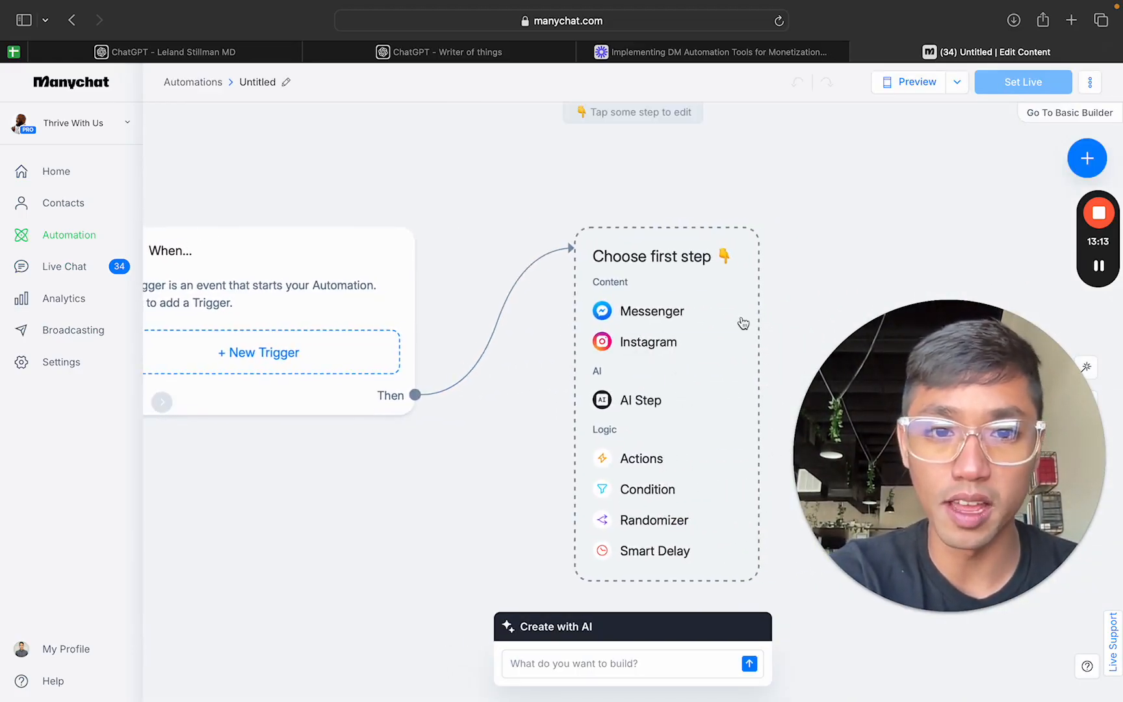
scroll(778, 279, "down", 3)
left_click_drag(813, 274, 703, 283)
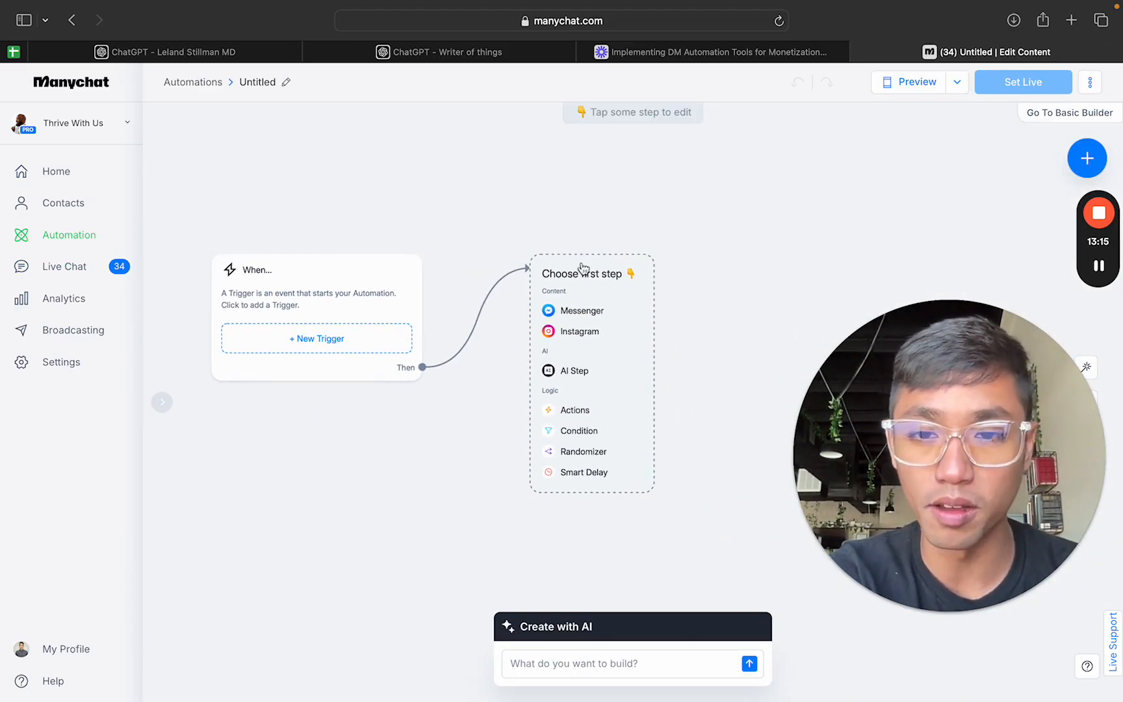
mouse_move(606, 278)
left_mouse_down()
mouse_move(602, 236)
mouse_move(604, 263)
left_mouse_up()
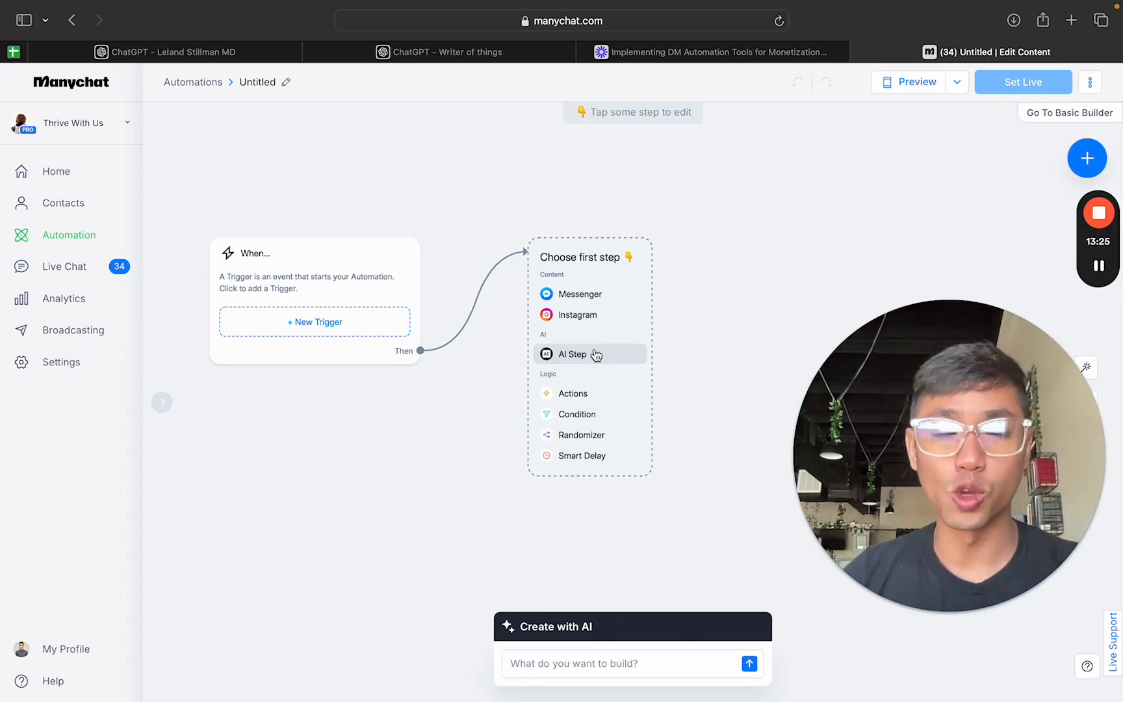
left_click(596, 354)
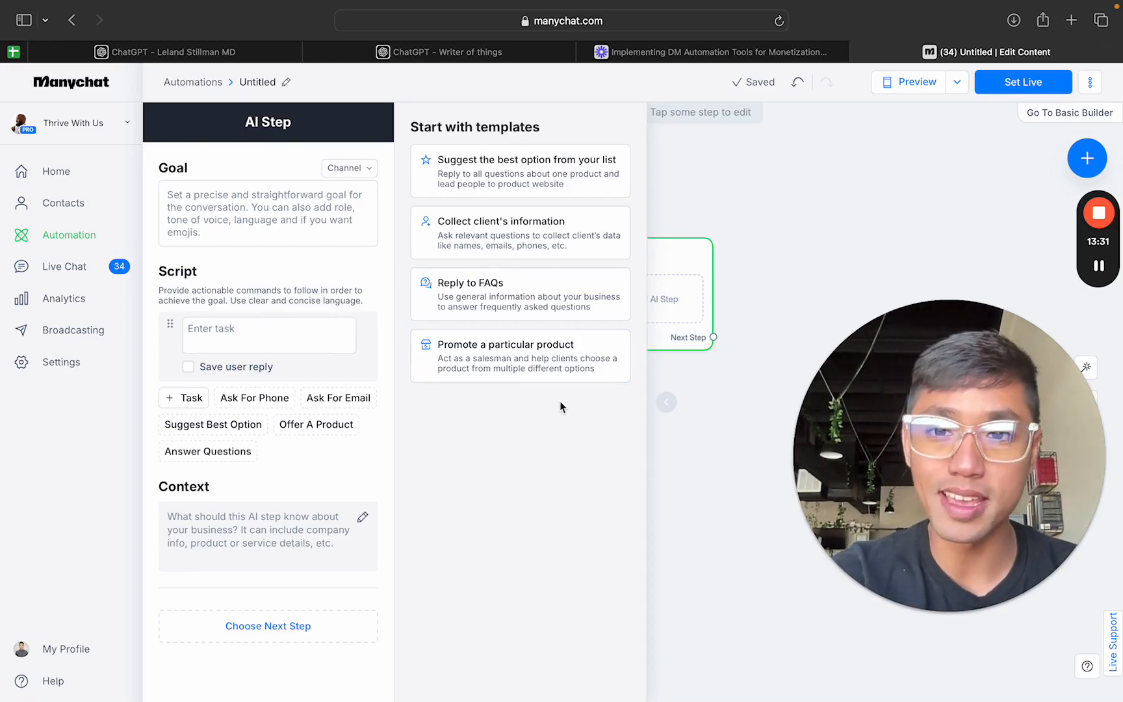
Step: Examine the AI Step's Goal field, its Channel options and the Script task field
left_click(272, 198)
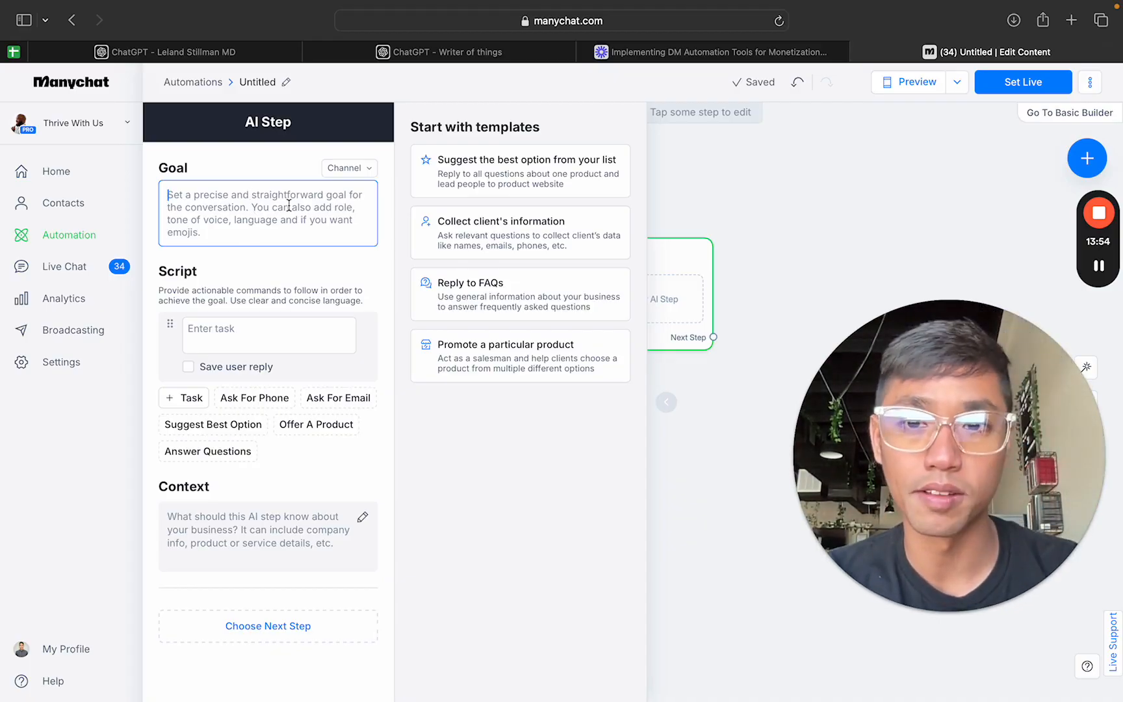
left_click(349, 173)
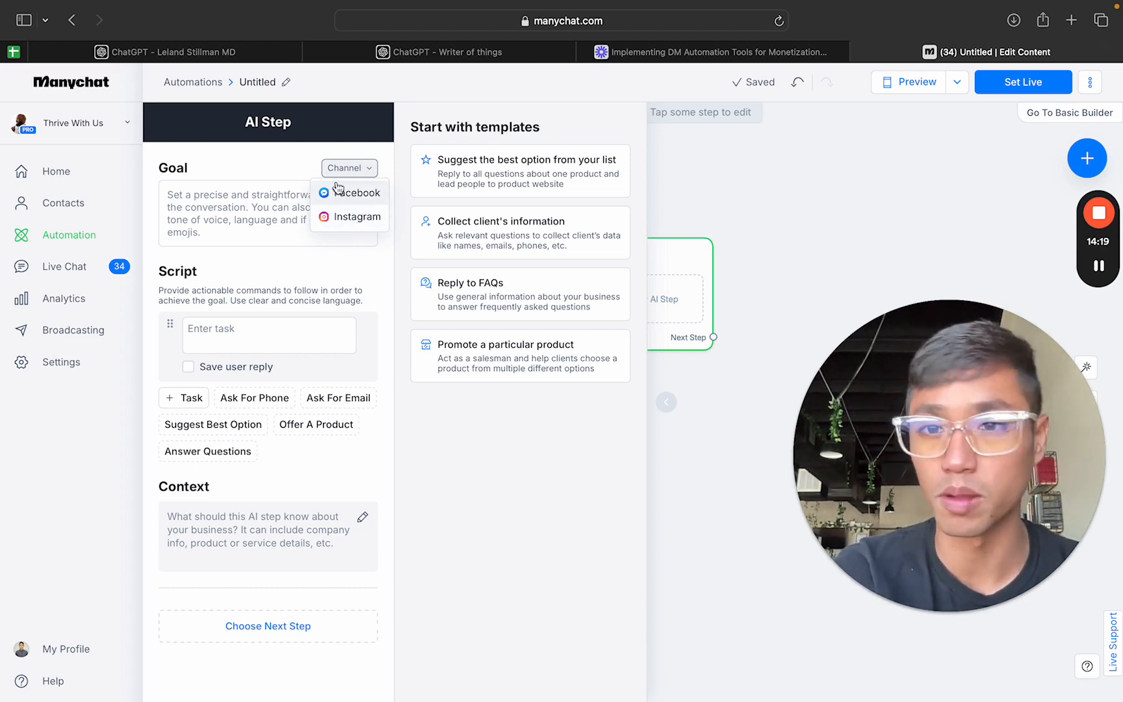
left_click(303, 172)
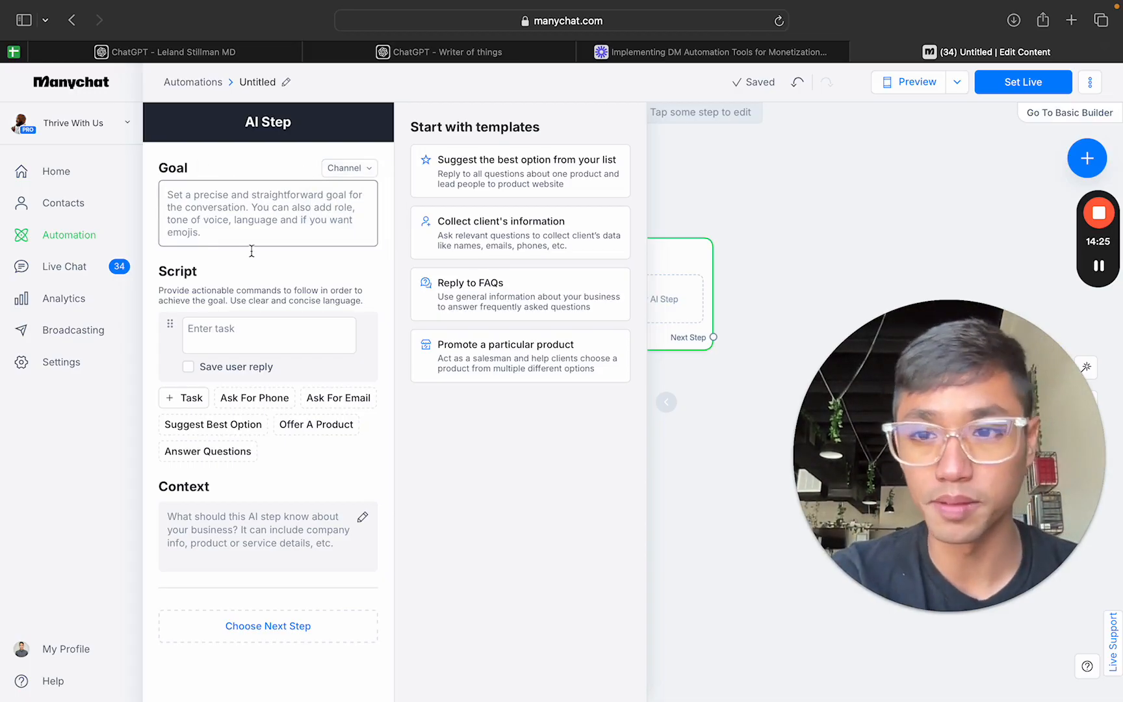
left_click(254, 326)
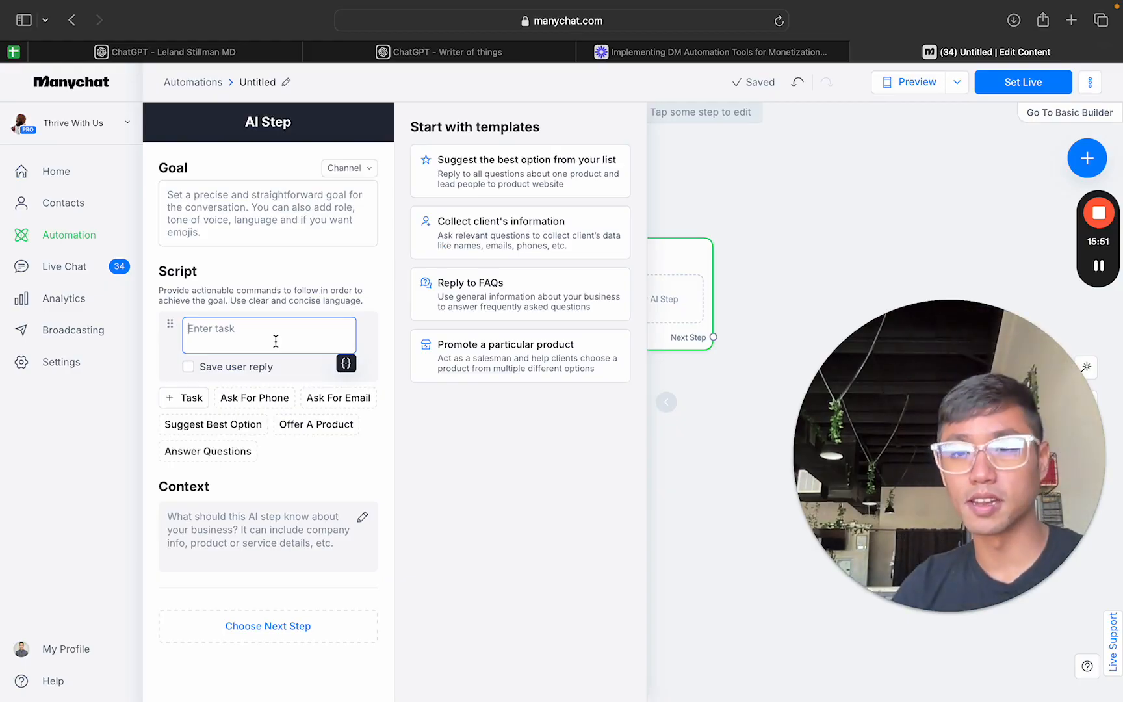
Step: Set the AI Step's goal to "I want you to act as if you're a world class appointment setter for my business."
left_click(202, 188)
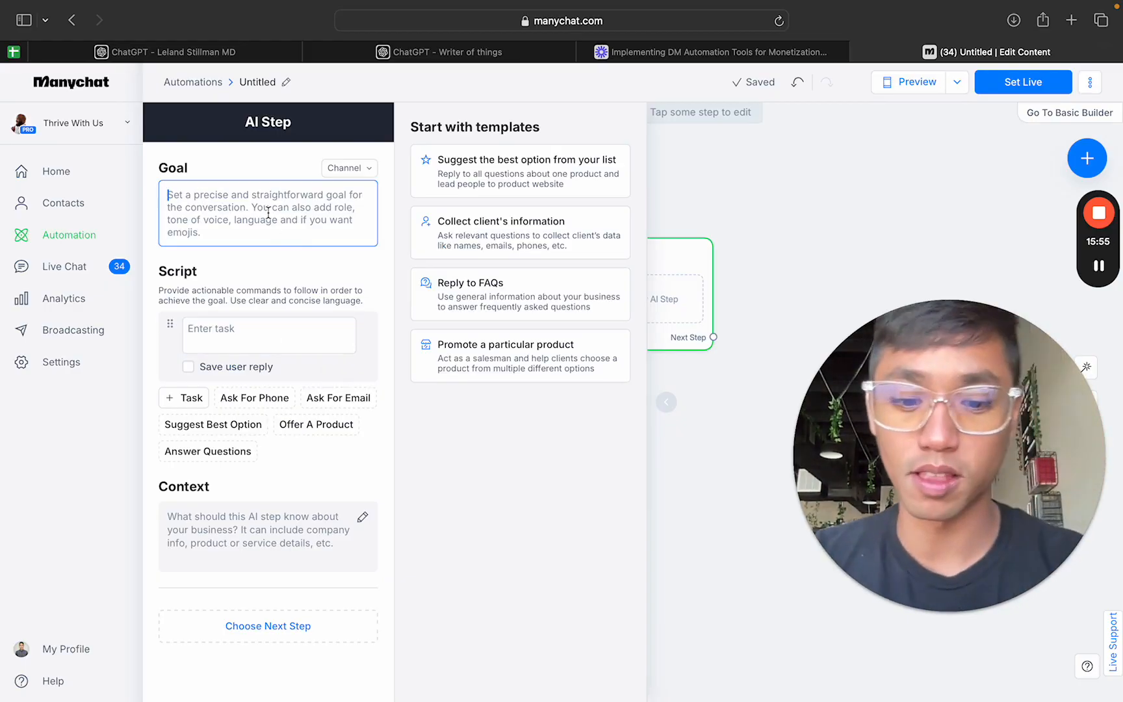
type("I w")
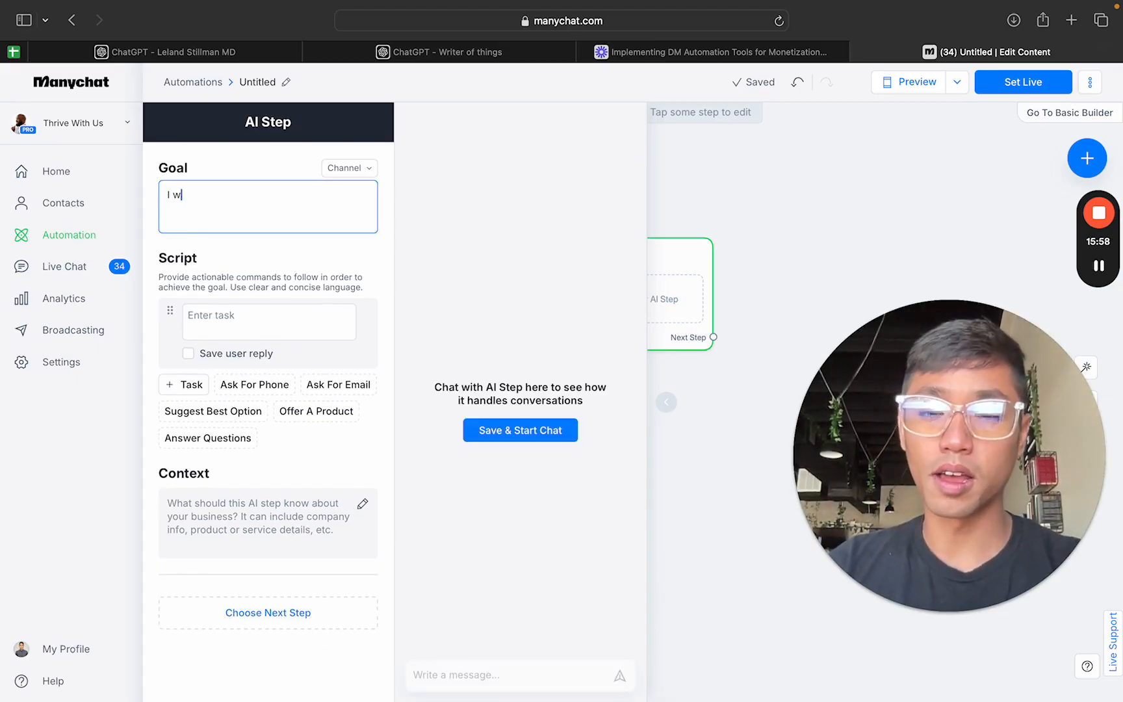
type("ant you to ac")
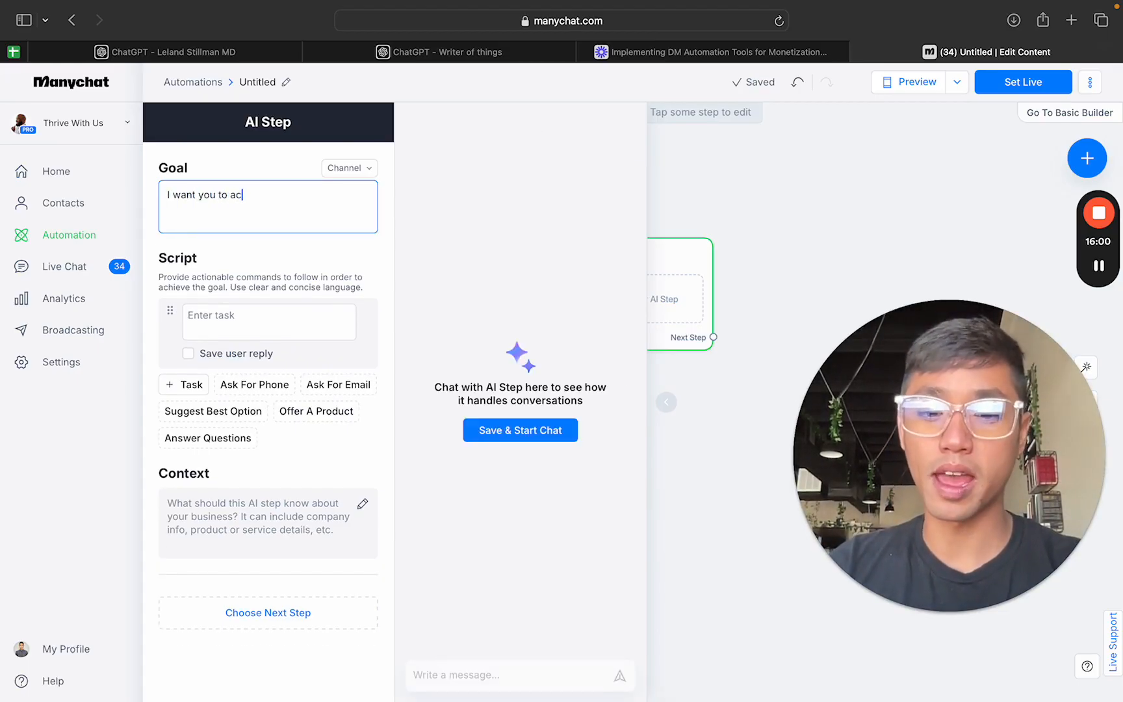
type("t as if you're")
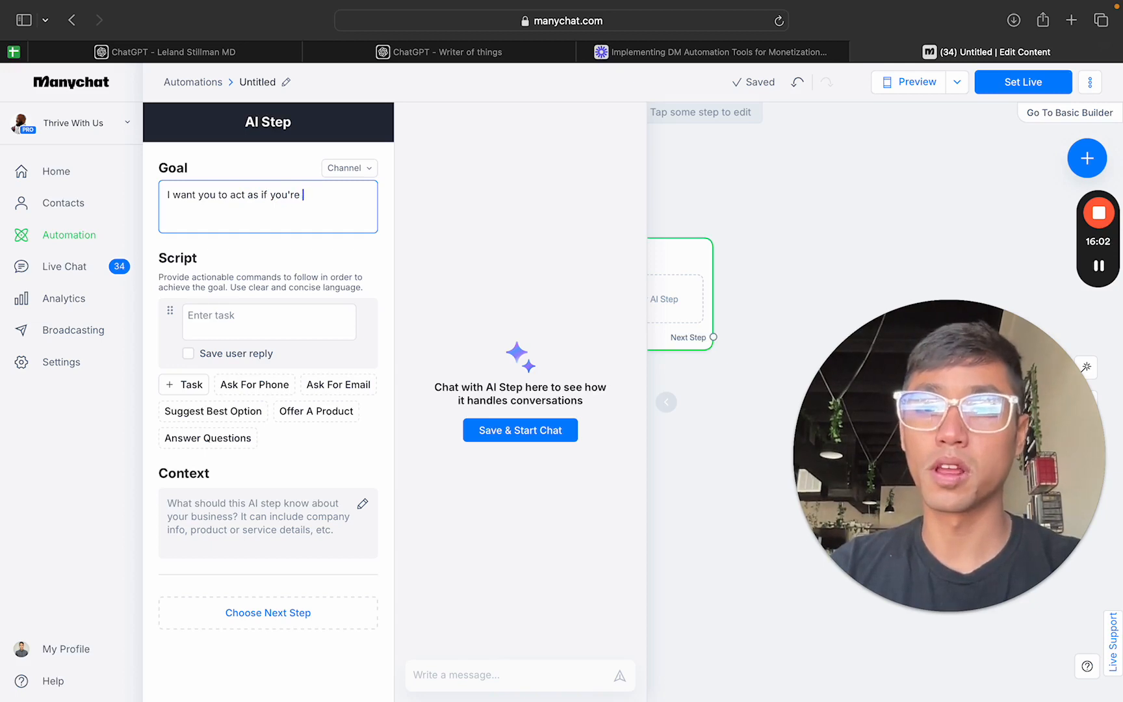
type(" a world class ap")
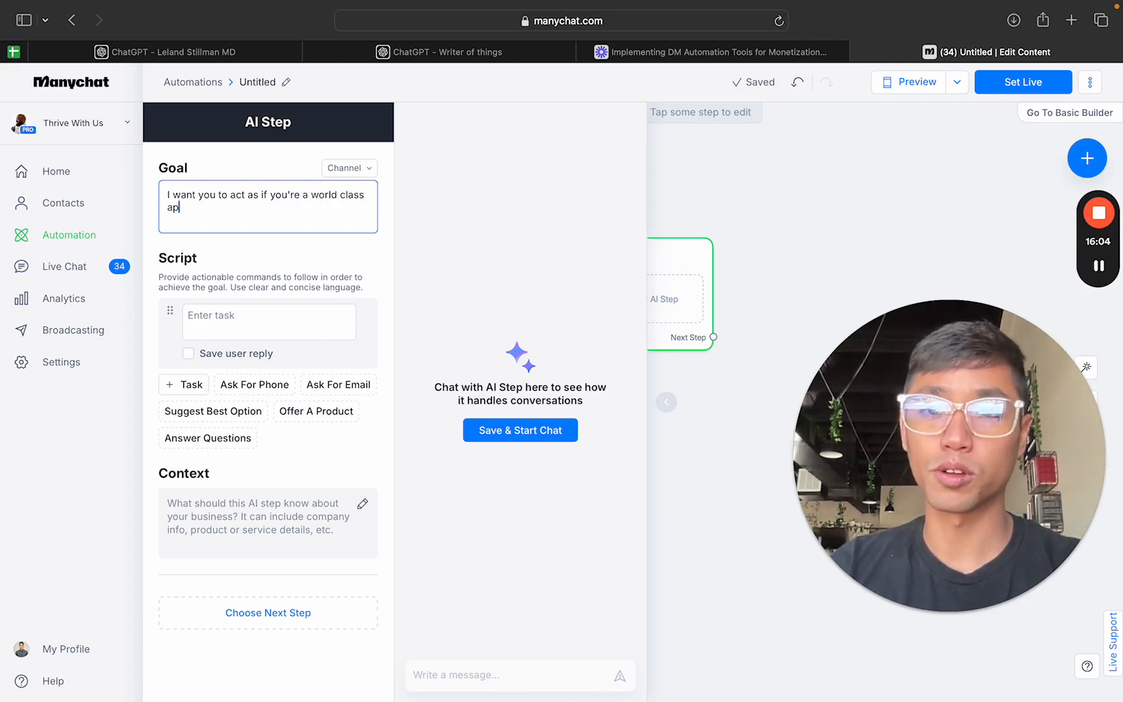
type("pointment setter for ")
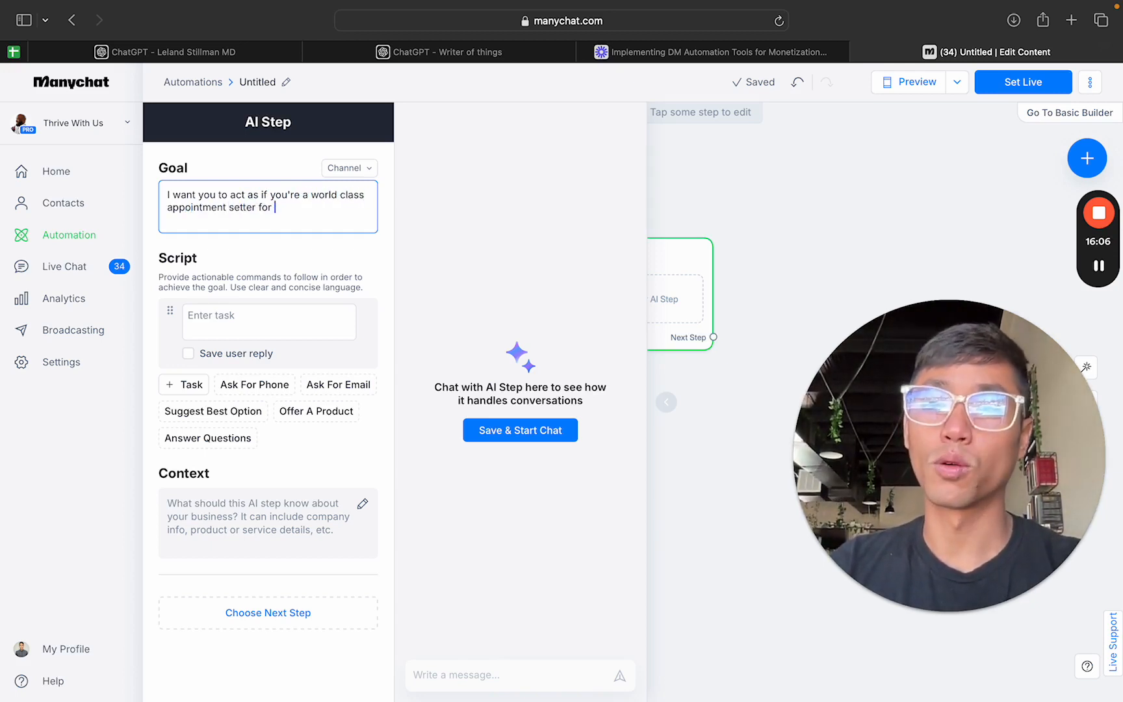
type("my business.")
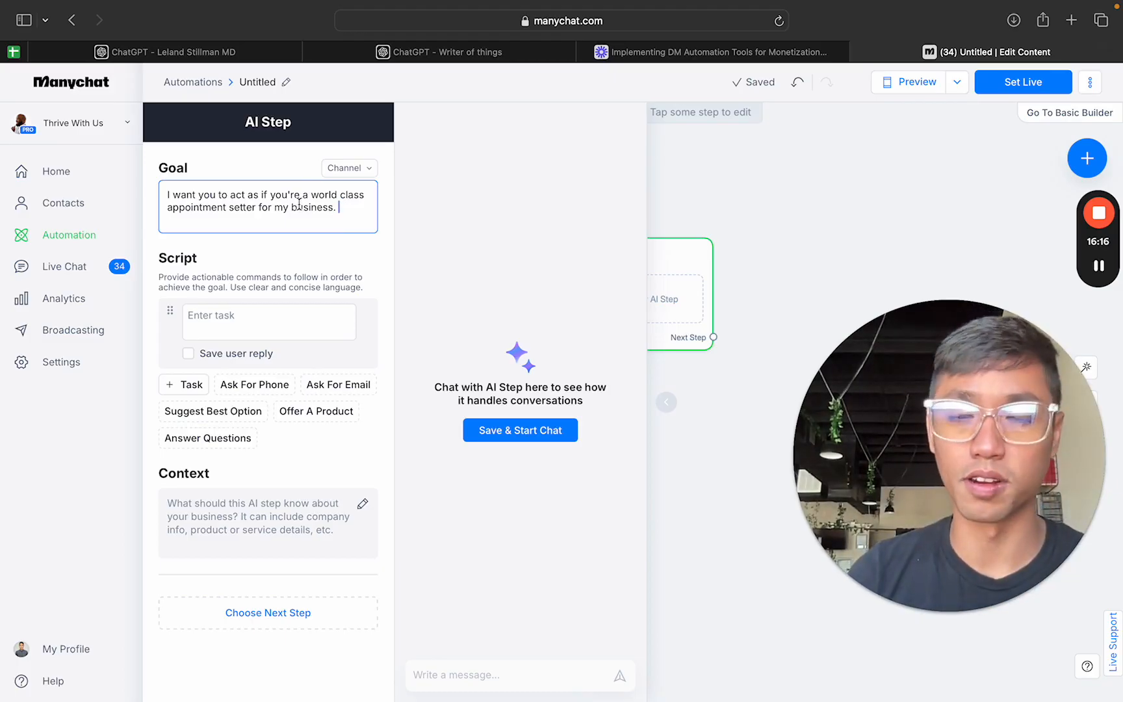
Step: Fill the first script task with "Question 1" and add a second task reading "Question 2"
left_click(251, 322)
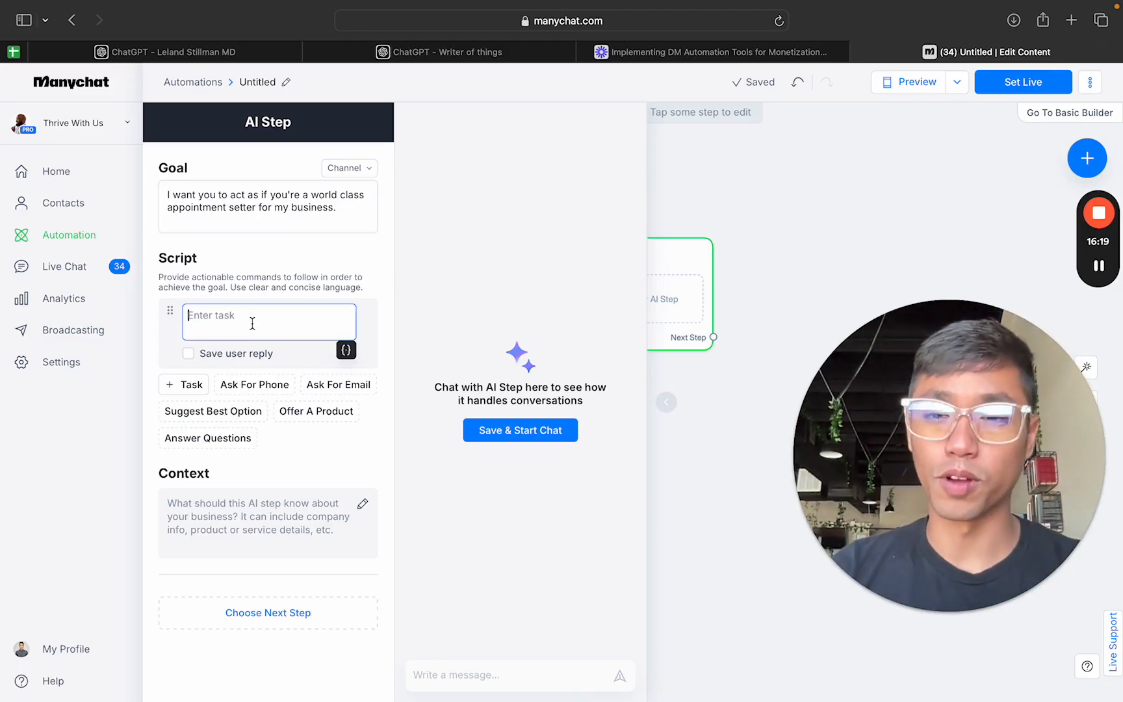
type("Question 1")
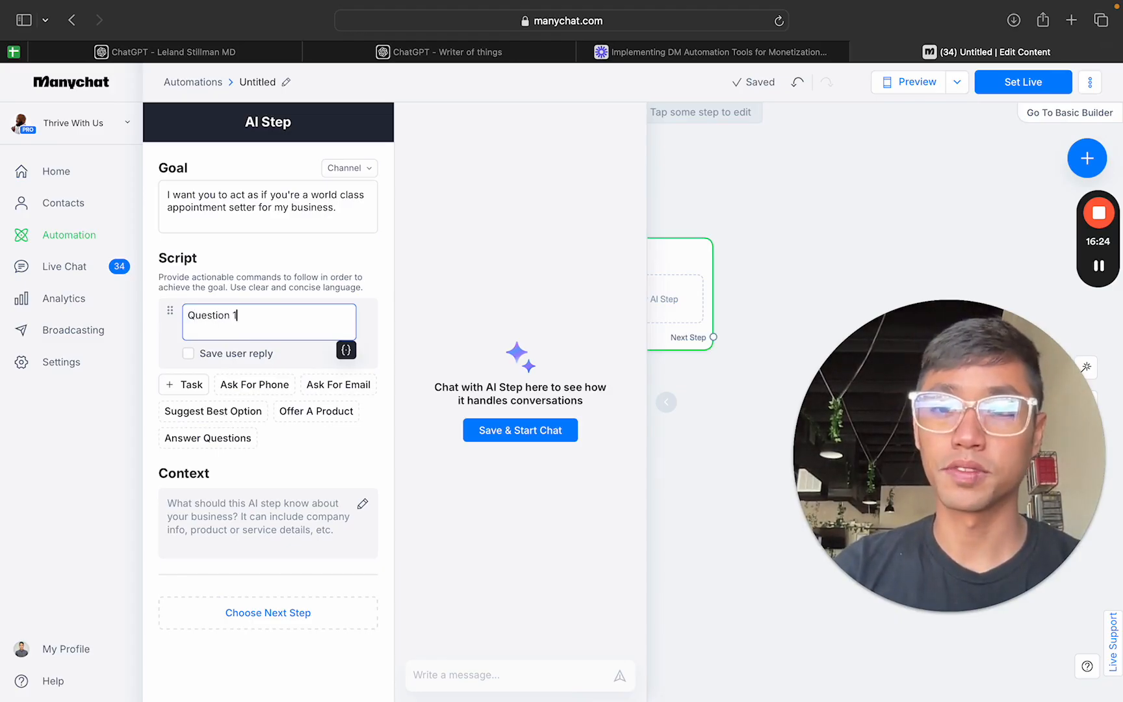
left_click(203, 388)
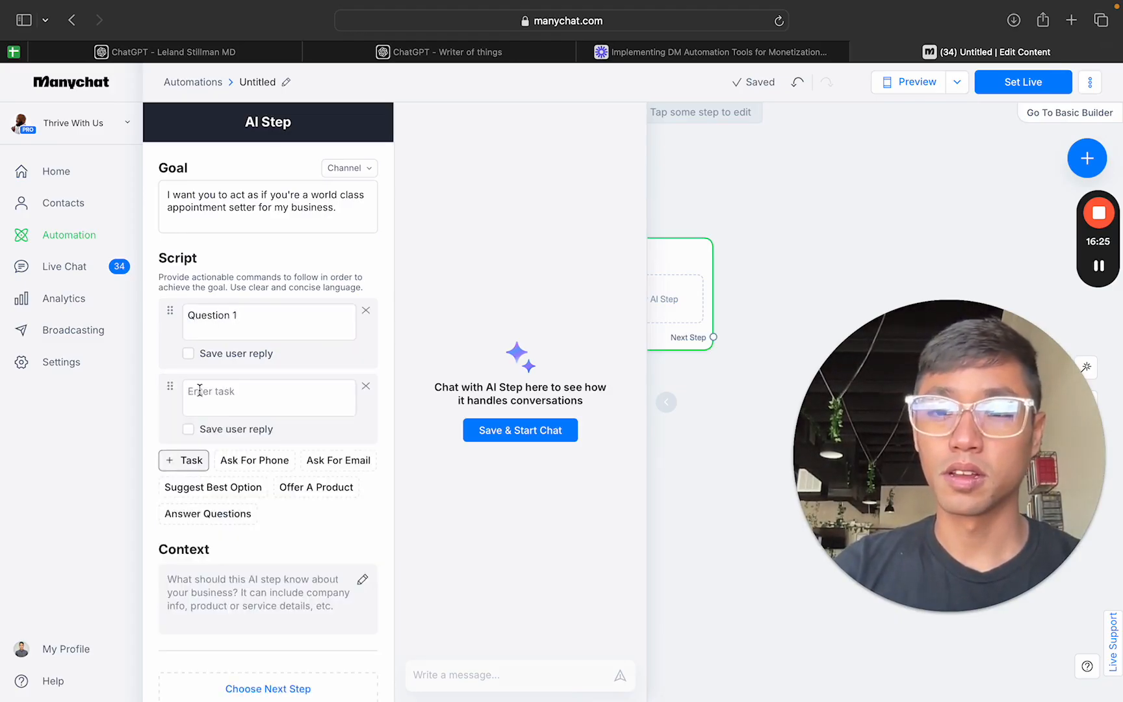
left_click(209, 392)
type("Question")
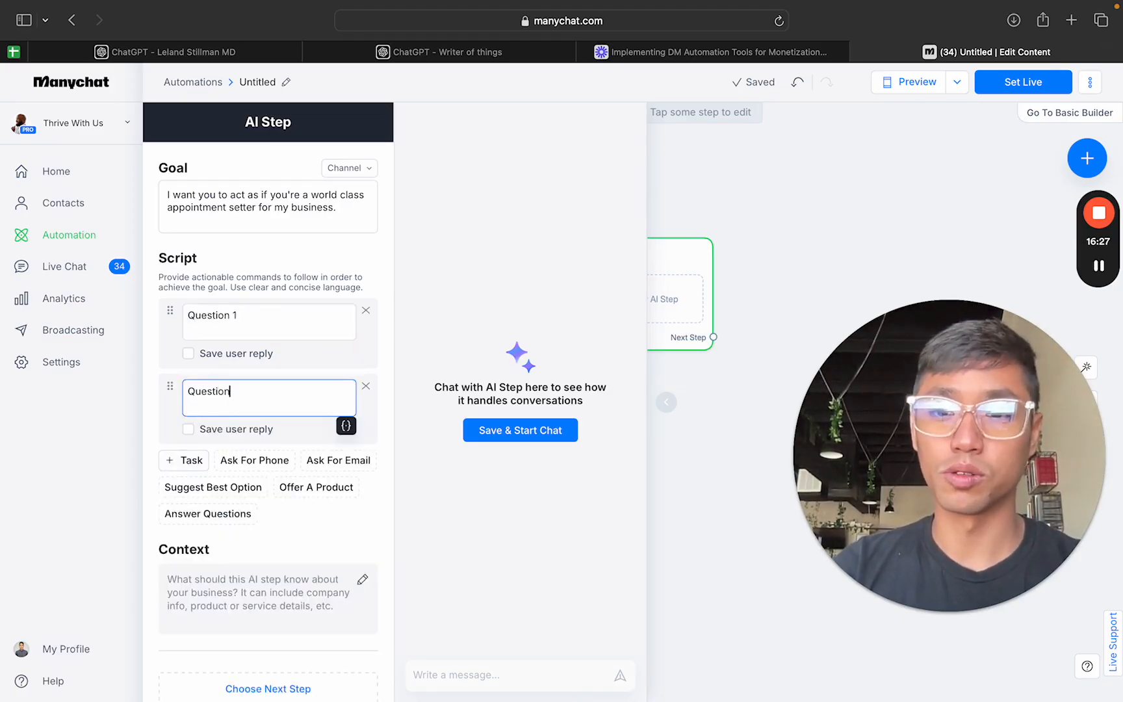
type(" 2")
Step: Insert "acknowledge what the prospect said and then ask the first question." above "Question 1" in the first script task, followed by a blank line
left_click(195, 319)
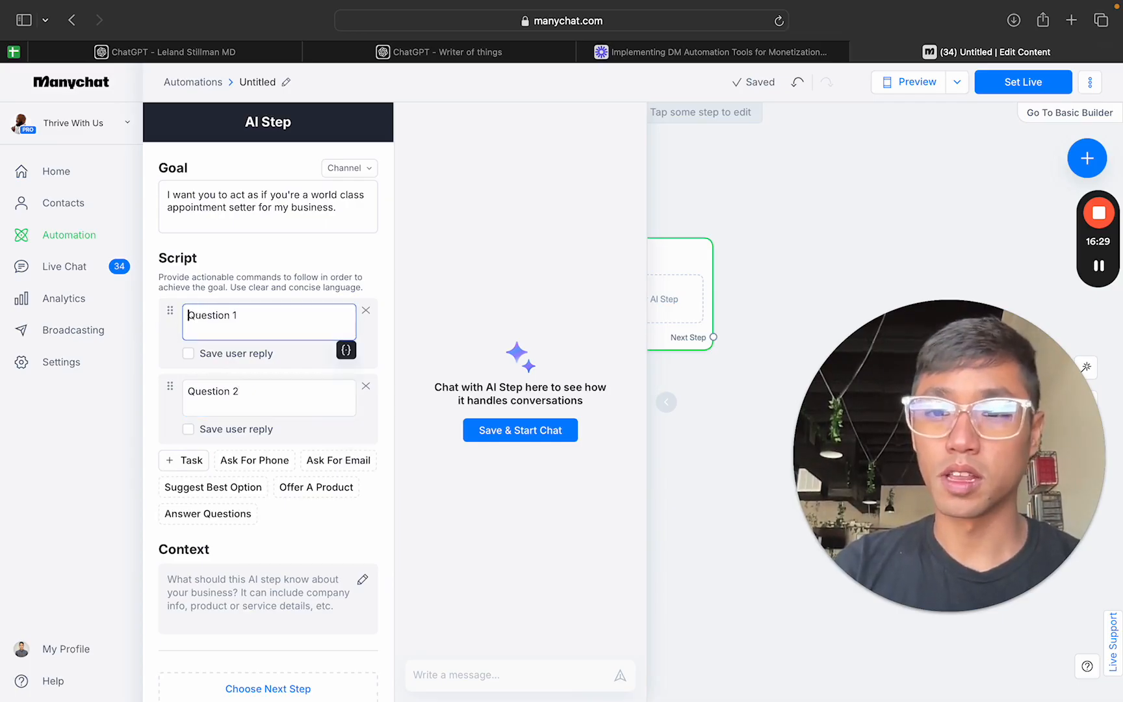
key("Return")
key("Caps_Lock")
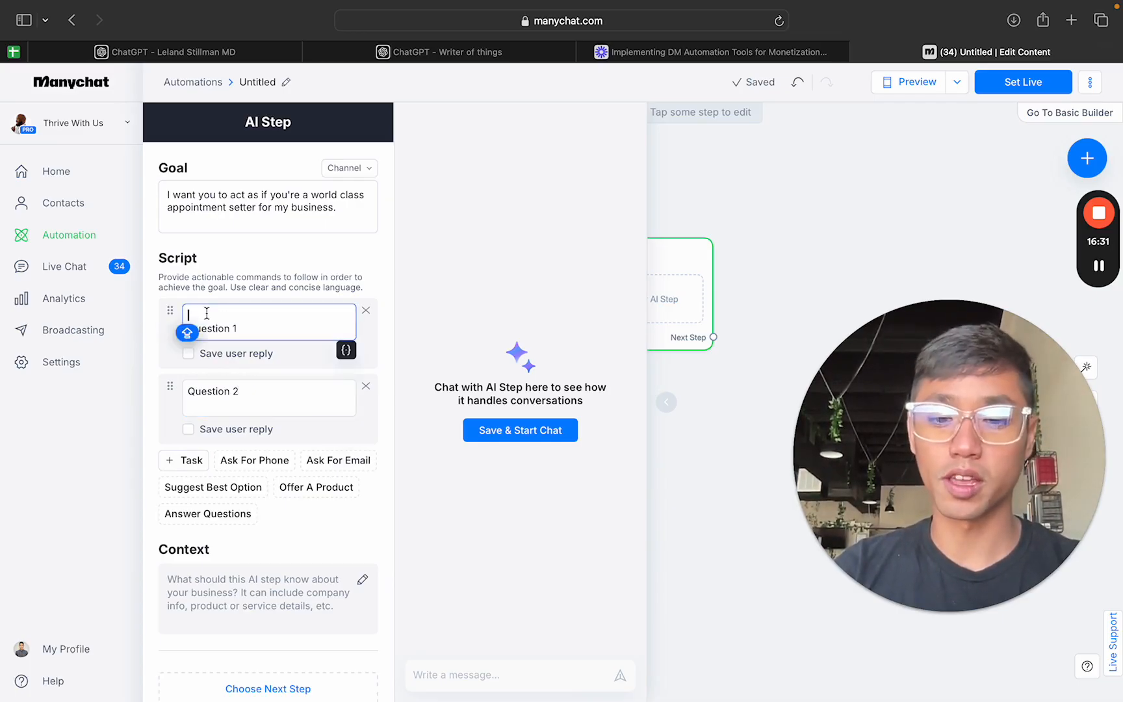
type("Knowledge wh")
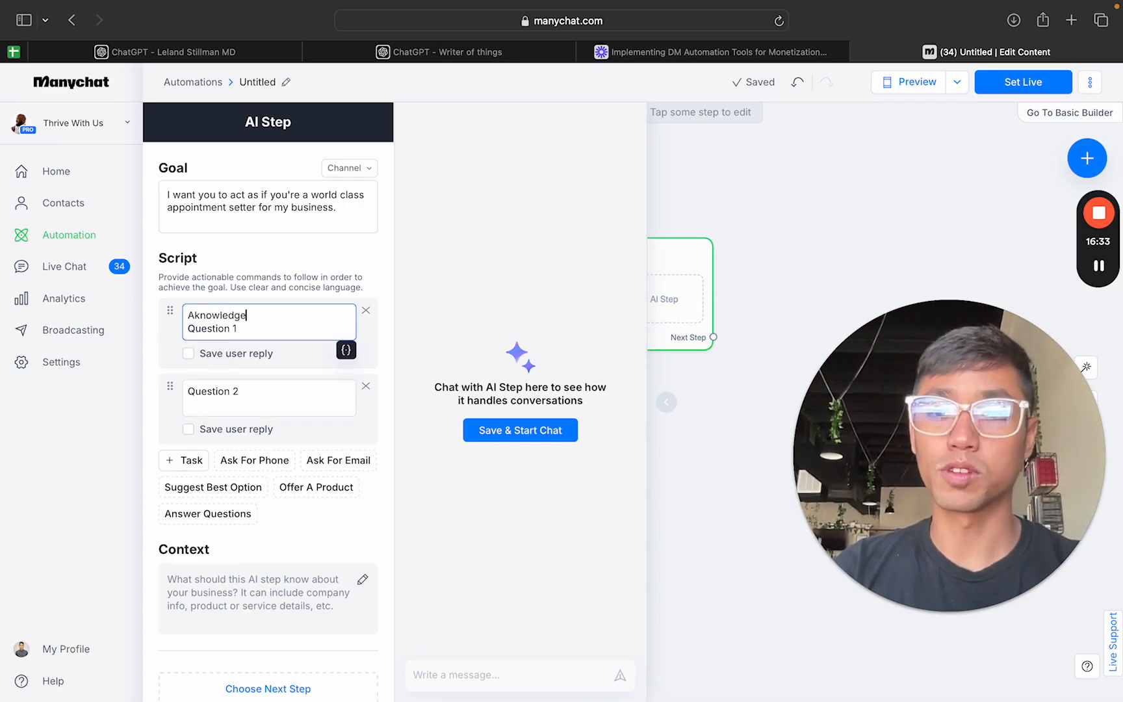
key("BackSpace")
key("BackSpace")
key("BackSpace")
key("BackSpace")
key("BackSpace")
key("BackSpace")
key("BackSpace")
key("BackSpace")
key("BackSpace")
key("BackSpace")
key("BackSpace")
key("BackSpace")
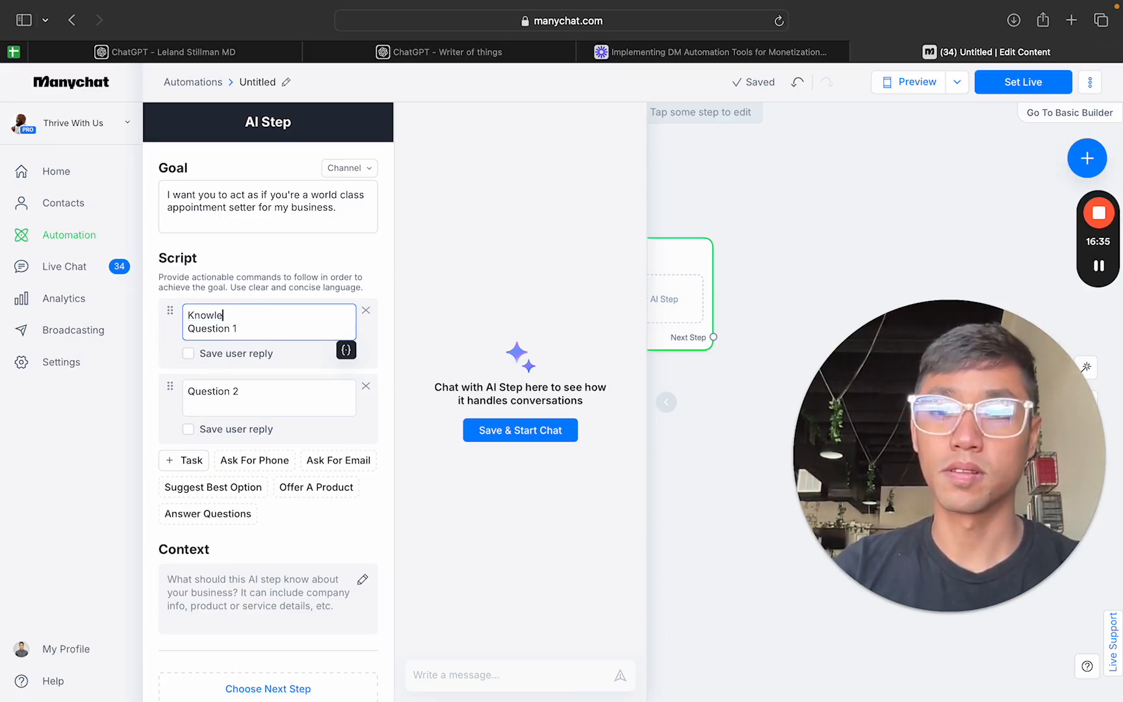
type("acknowledge ")
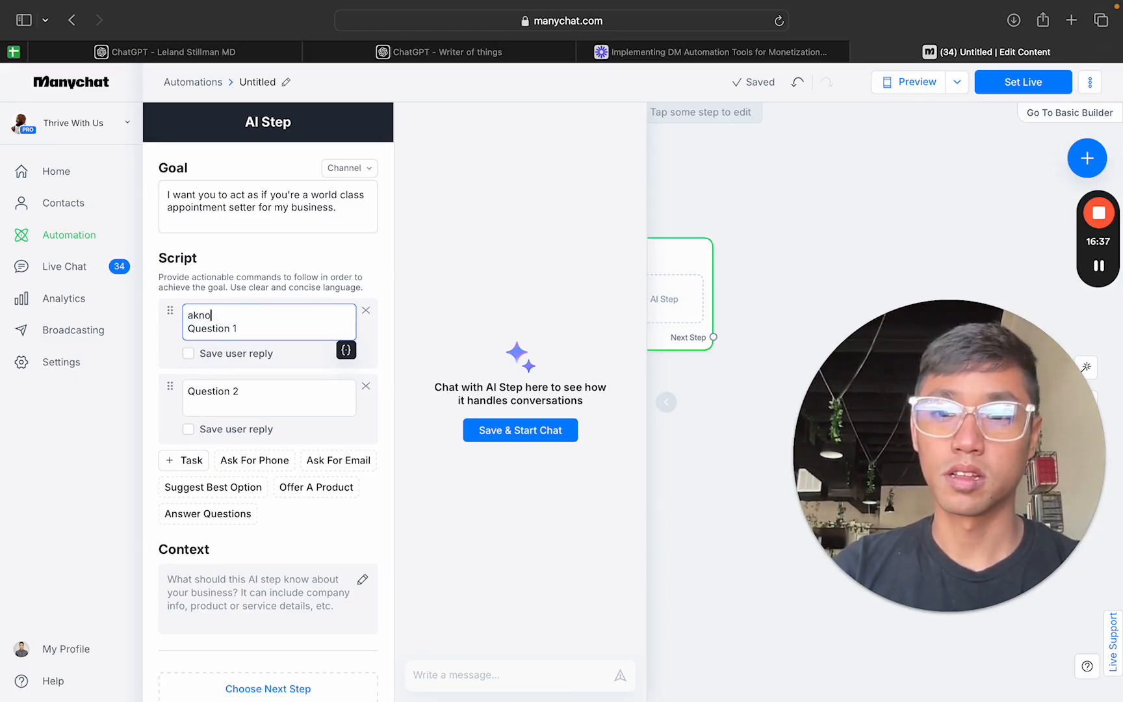
type("what the prospect say")
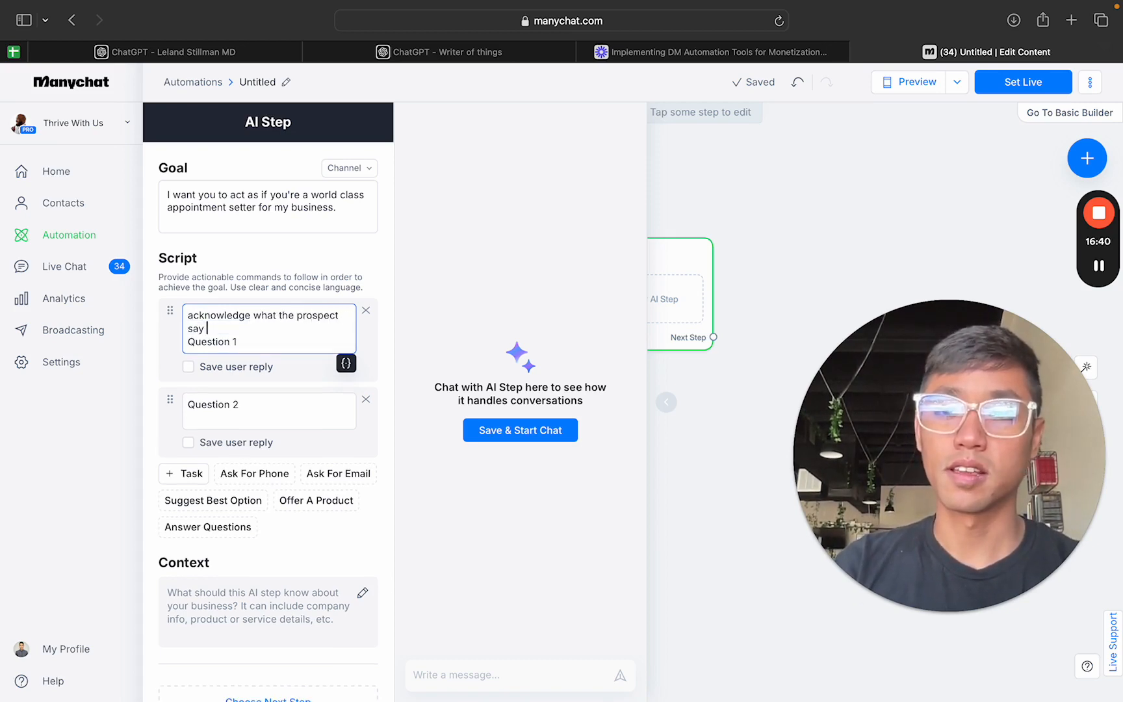
key("BackSpace")
key("BackSpace")
type("id and then ask")
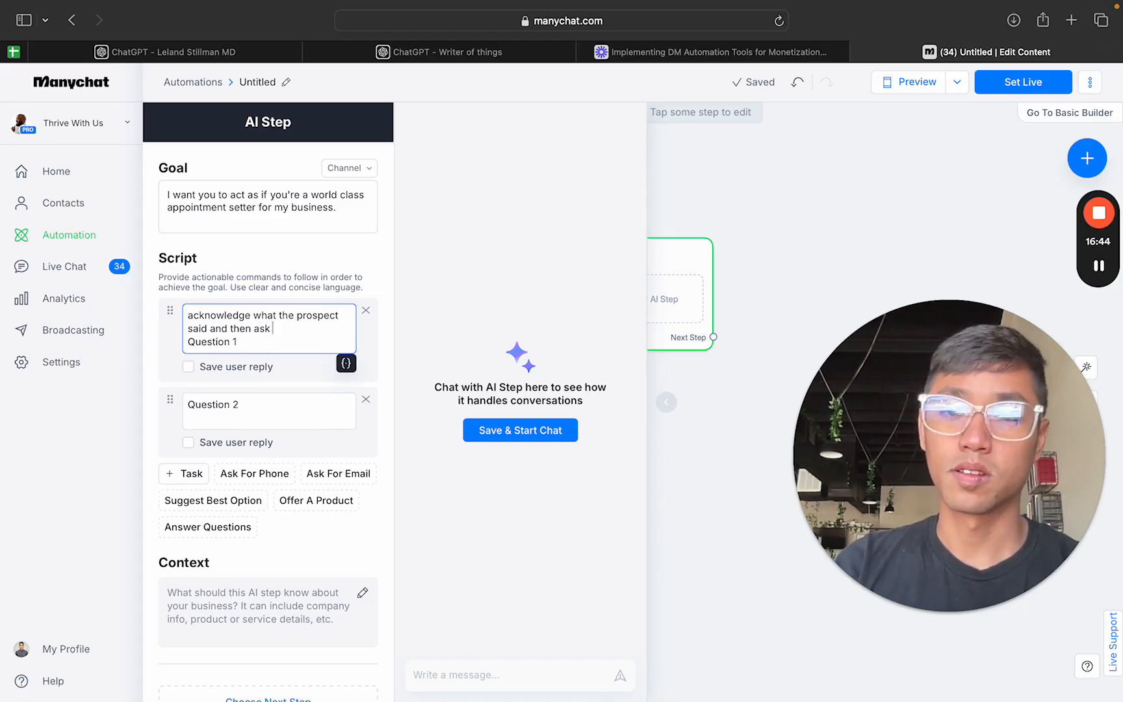
type(" the fir")
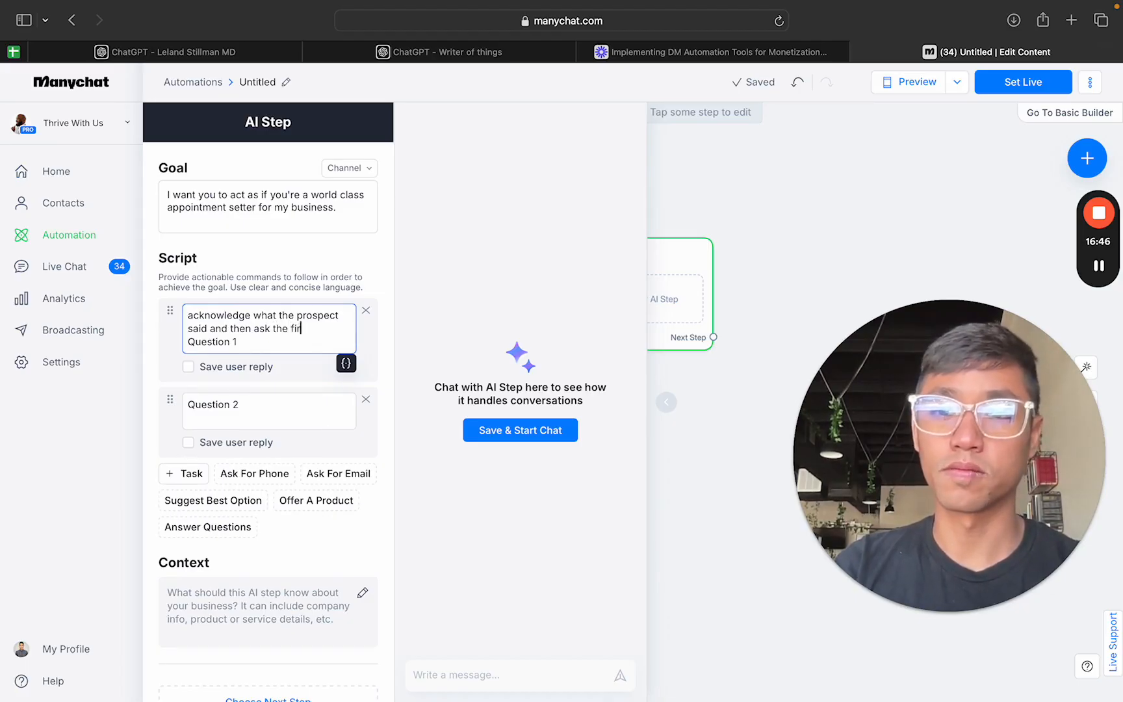
type("st question.")
key("Return")
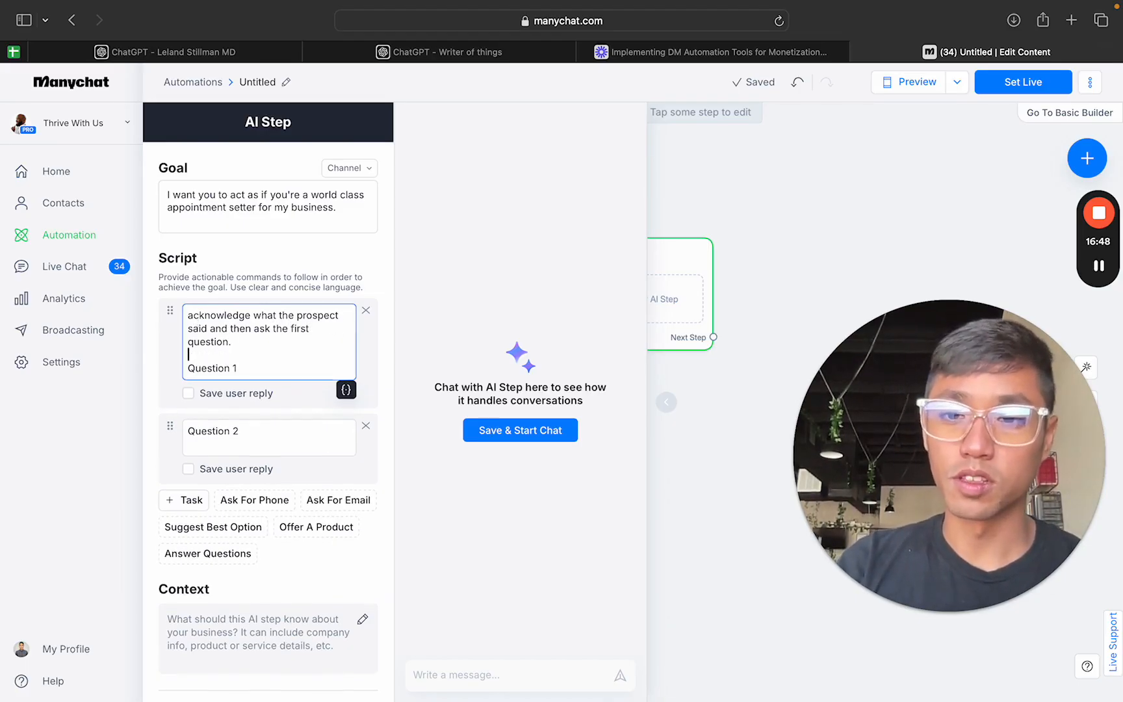
left_click(255, 372)
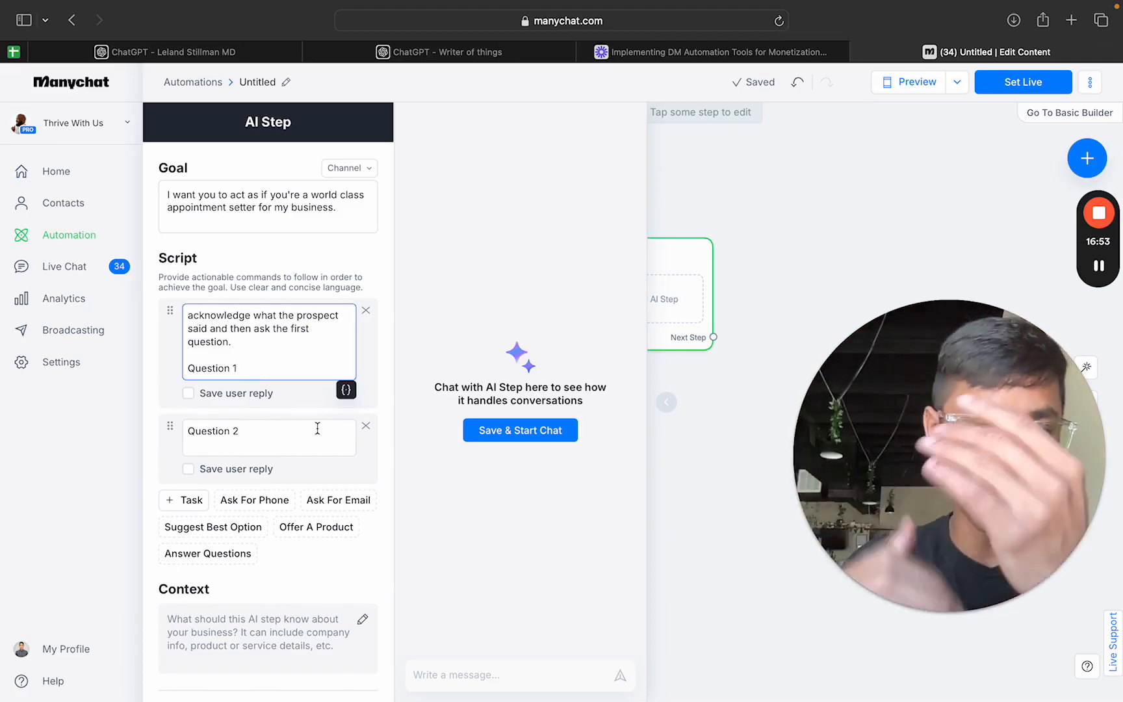
Step: Delete the "Question 1" script task and clear the text of the "Question 2" task
left_click(366, 311)
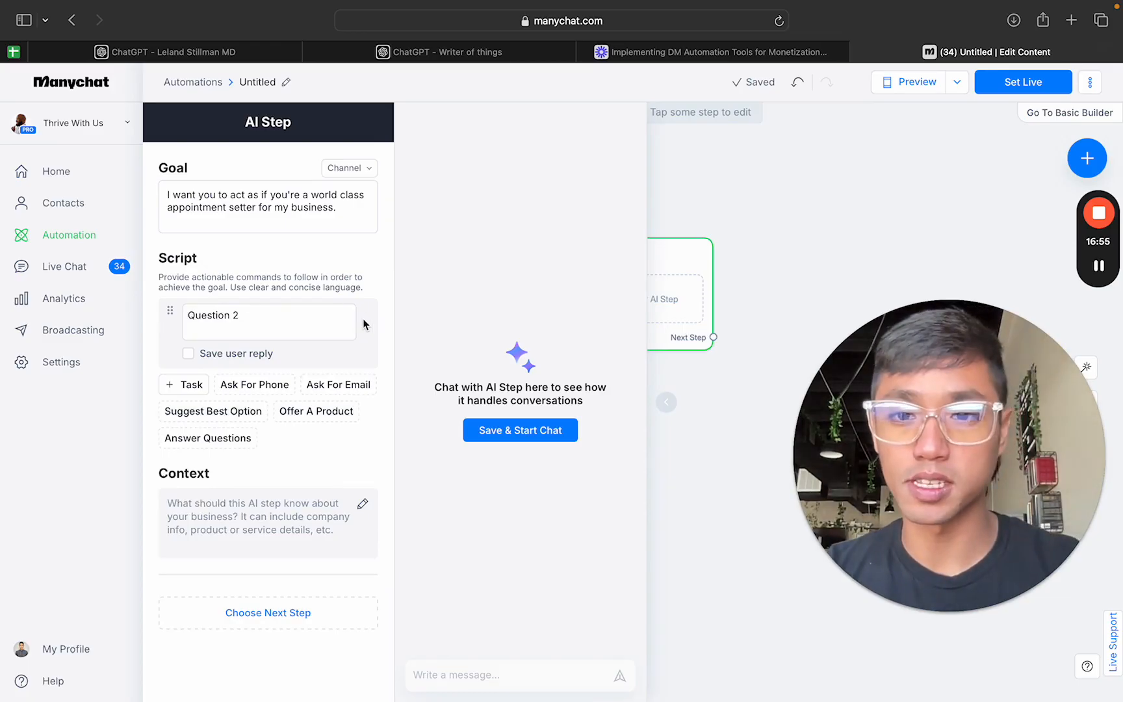
left_click(195, 318)
left_click_drag(187, 316, 238, 317)
key("BackSpace")
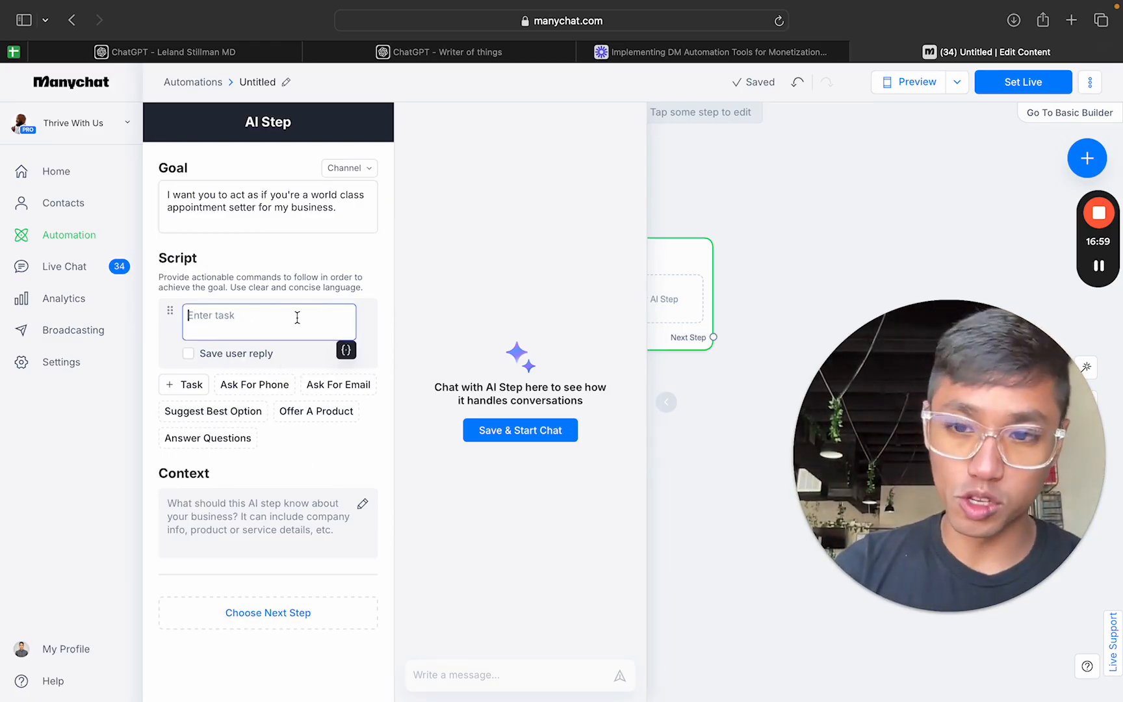
left_click(322, 479)
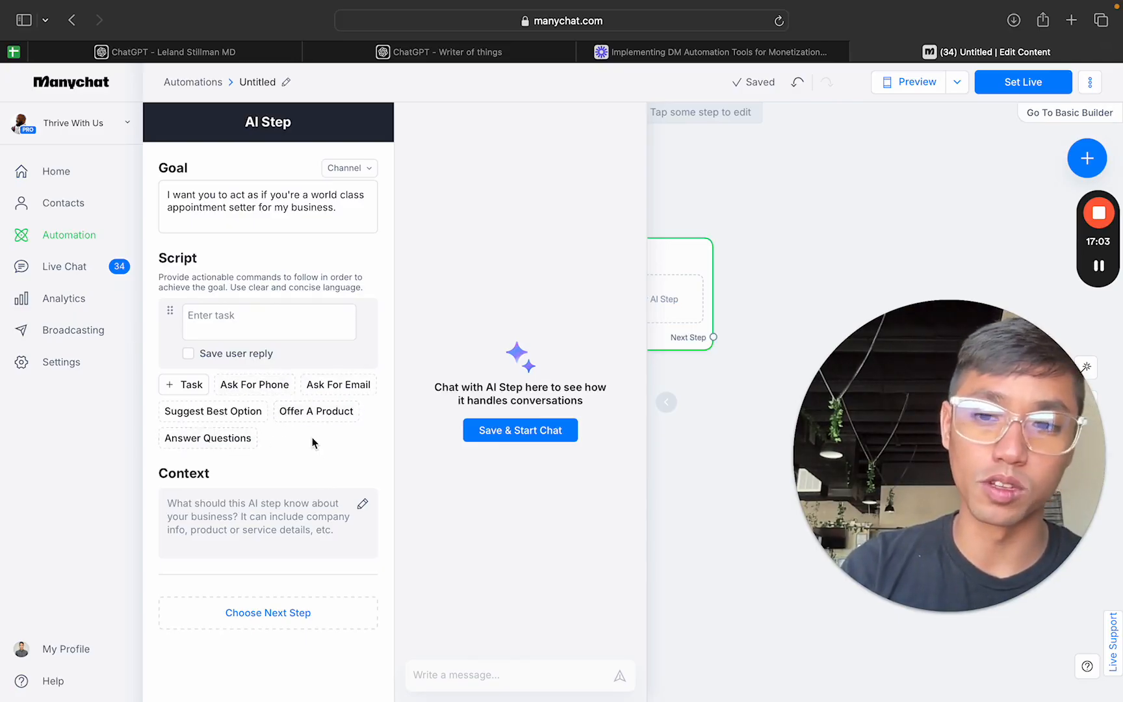
Step: Add the preset script tasks Ask For Phone, Ask For Email, Suggest Best Option, Offer A Product and Answer Questions
left_click(268, 387)
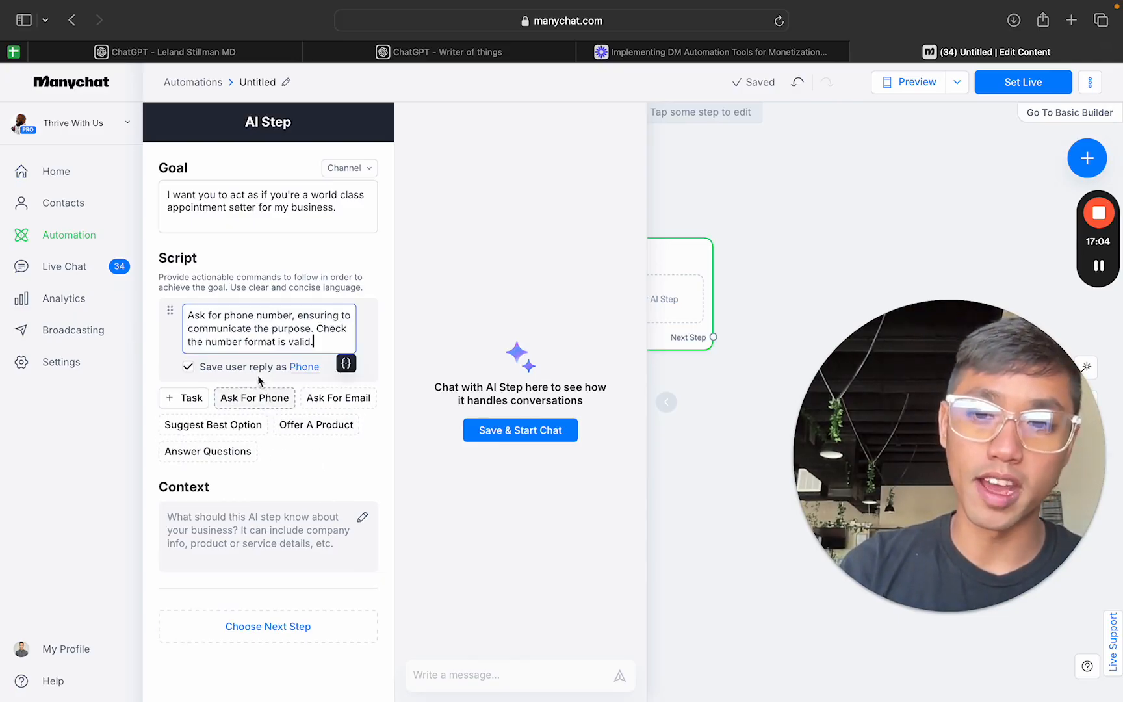
left_click(322, 398)
left_click(226, 512)
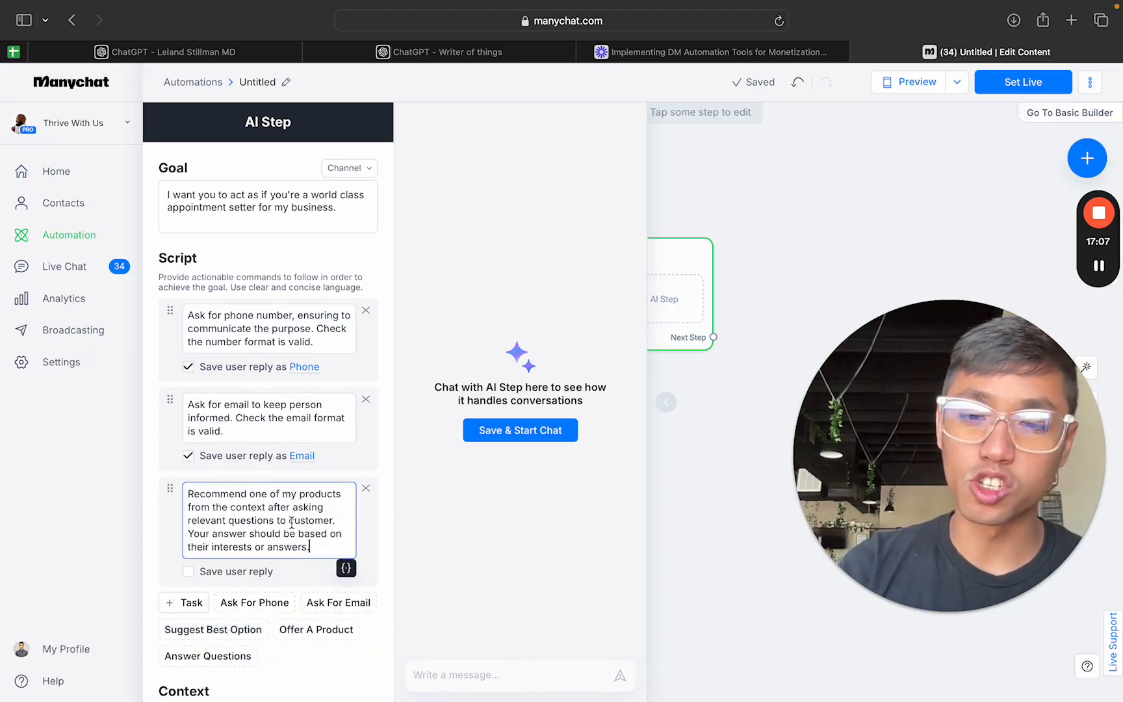
left_click(319, 586)
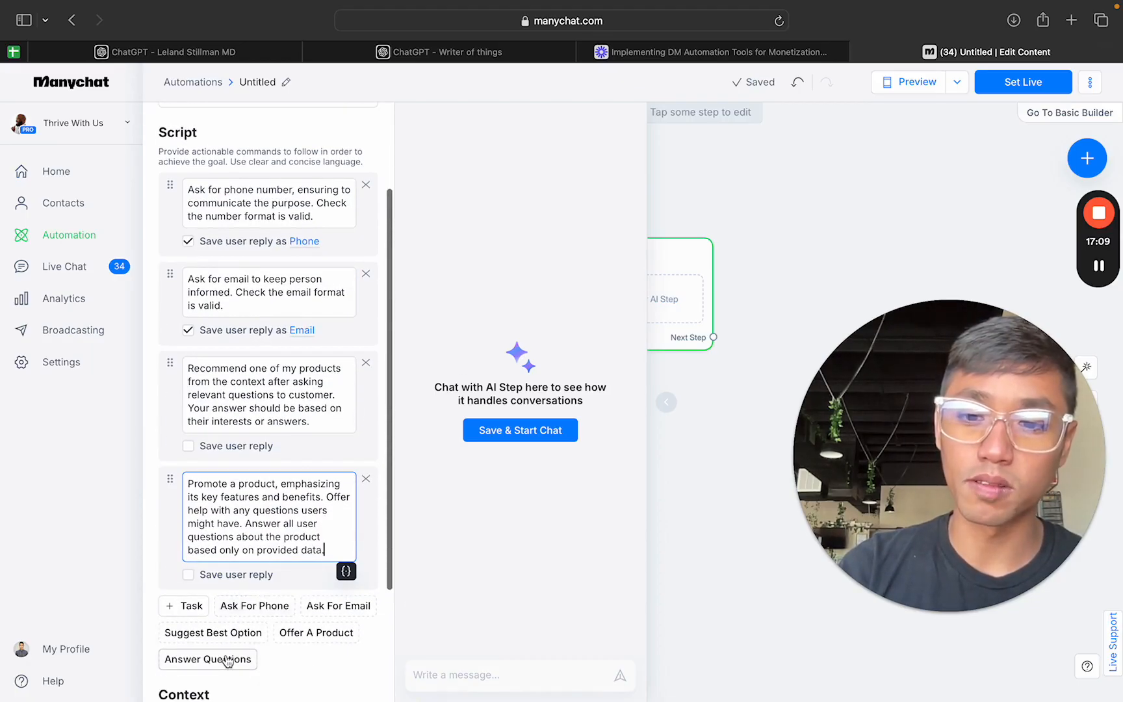
left_click(227, 662)
Step: Review the preset script tasks and delete all of them except the one asking for the phone number
scroll(294, 463, "up", 10)
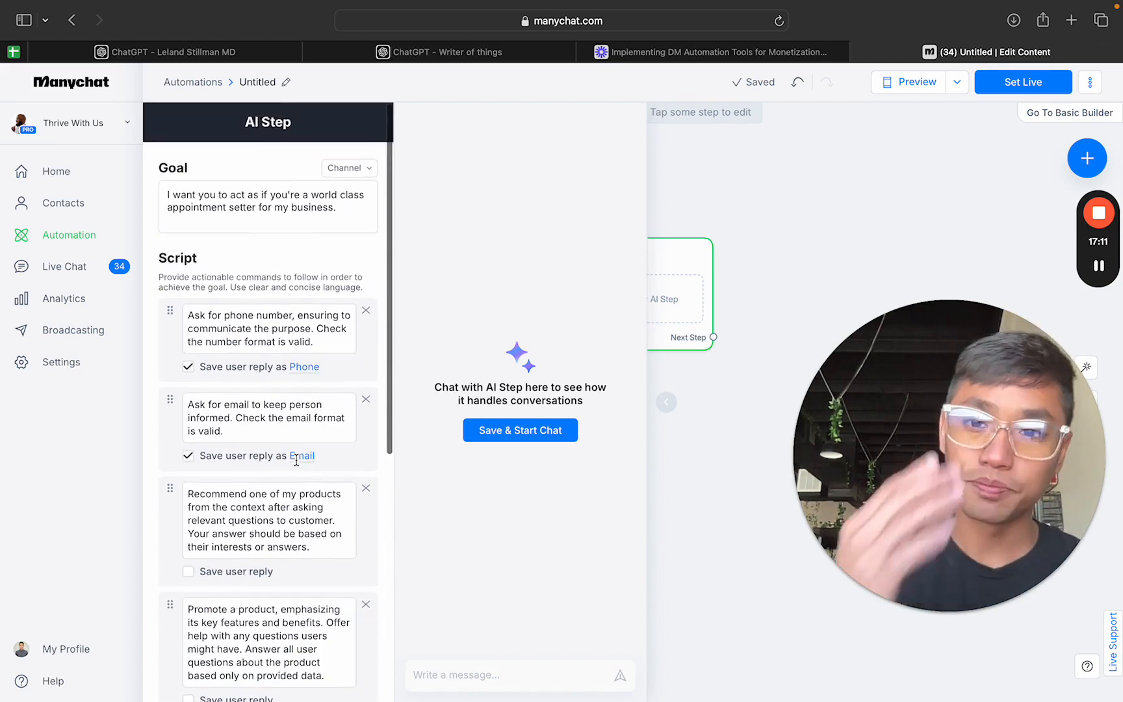
scroll(296, 460, "down", 10)
scroll(296, 460, "down", 1)
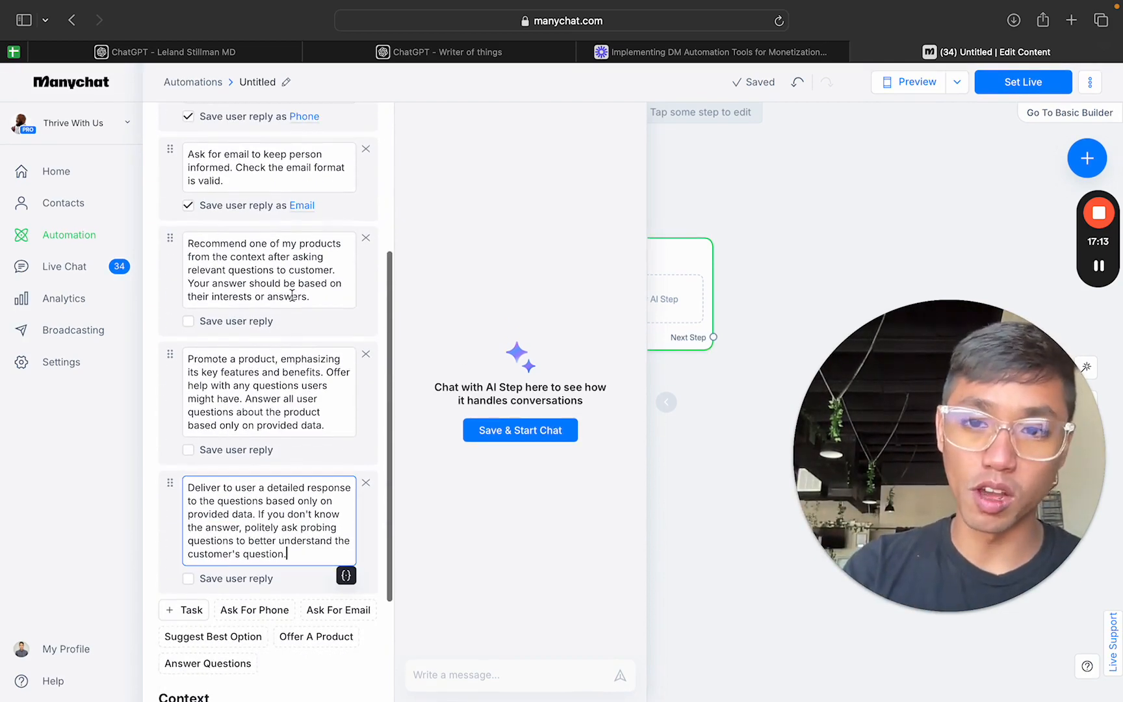
scroll(322, 400, "down", 3)
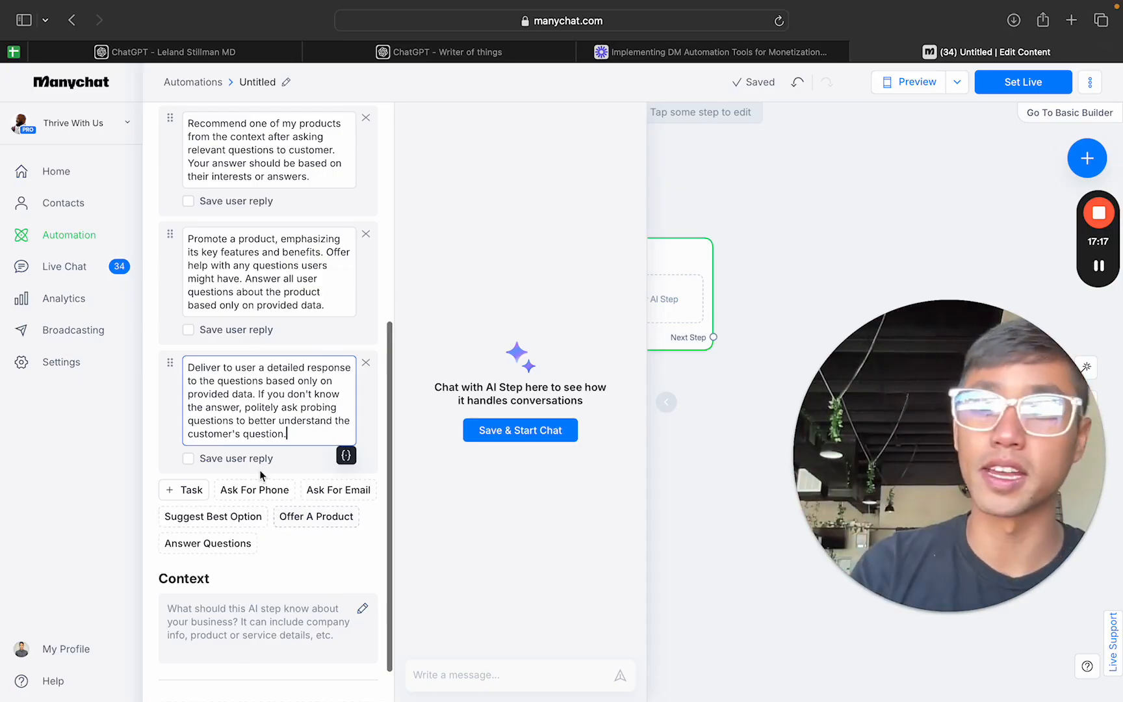
scroll(303, 469, "up", 3)
scroll(303, 469, "up", 3)
scroll(303, 470, "down", 4)
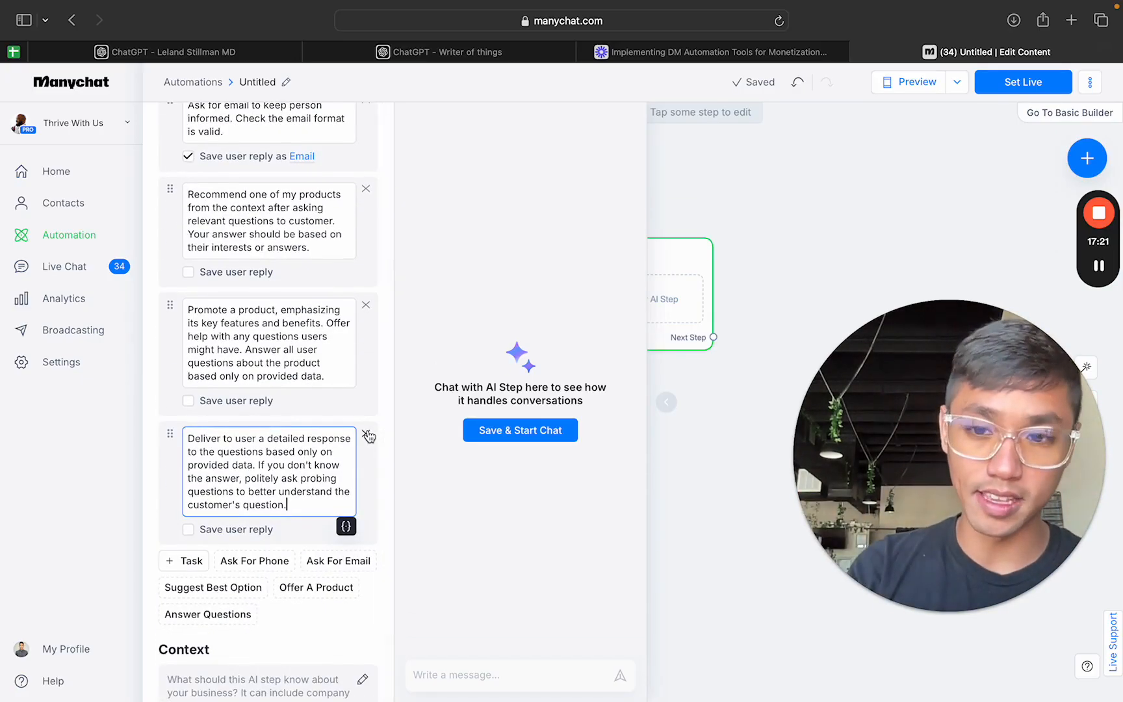
left_click(367, 434)
left_click(366, 315)
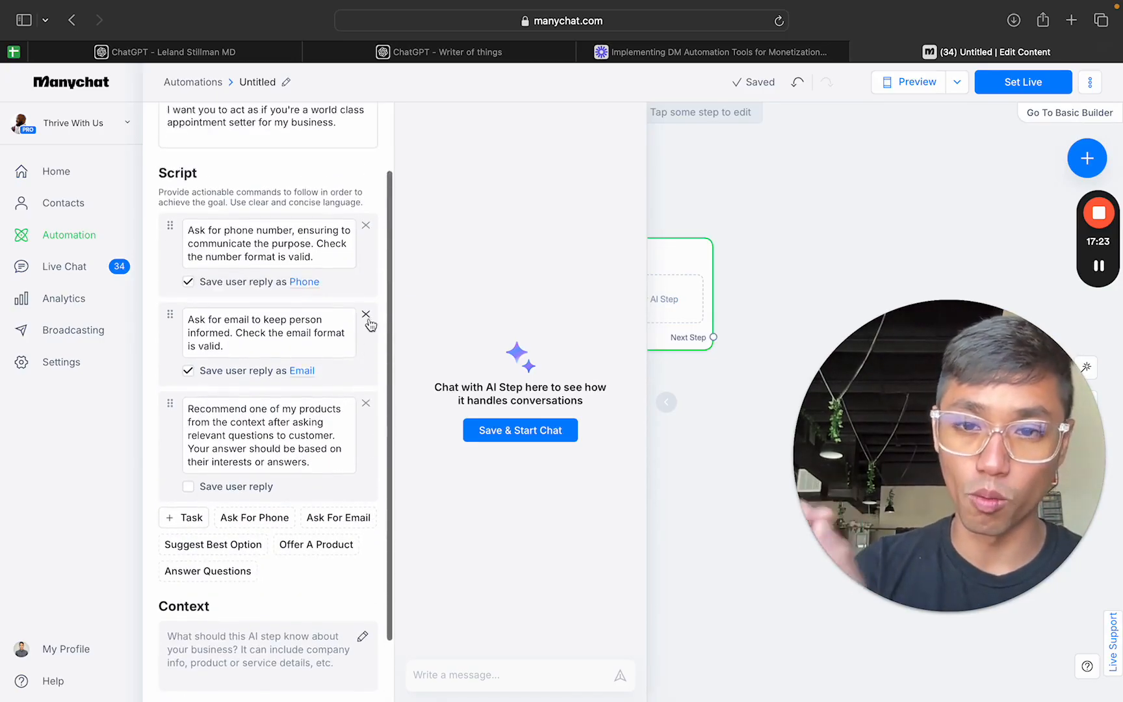
left_click(366, 404)
left_click(368, 346)
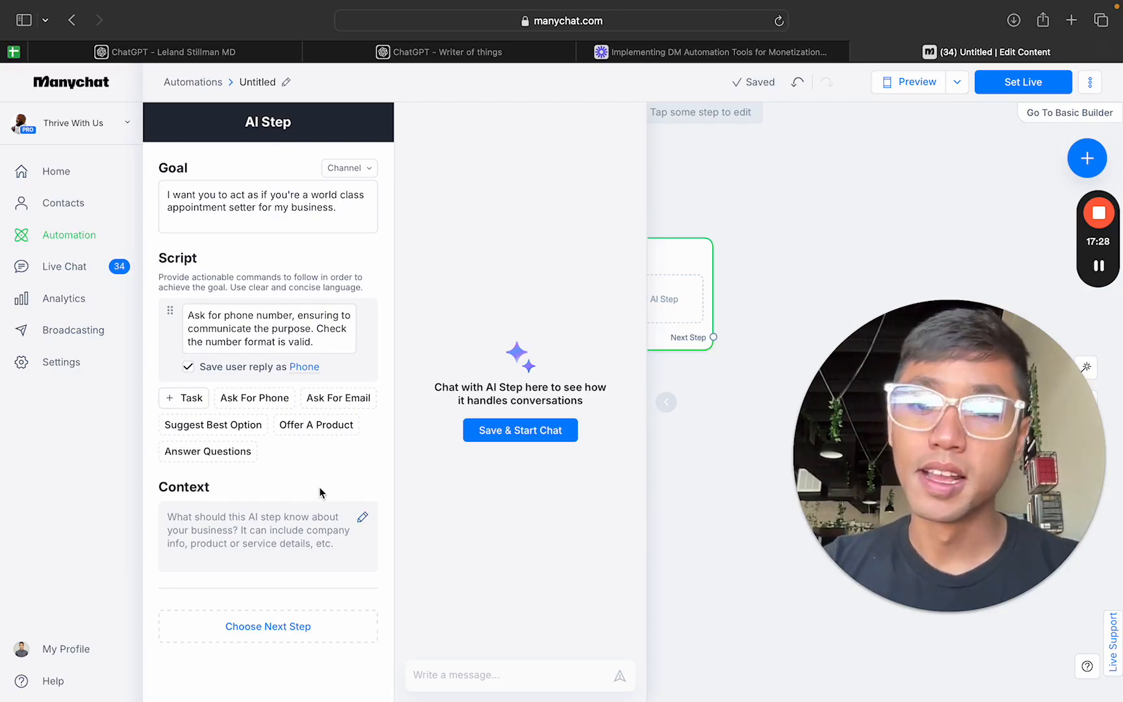
Step: Open the AI Step's context editor to look at it, close it without entering anything, and close the step's settings
left_click(361, 517)
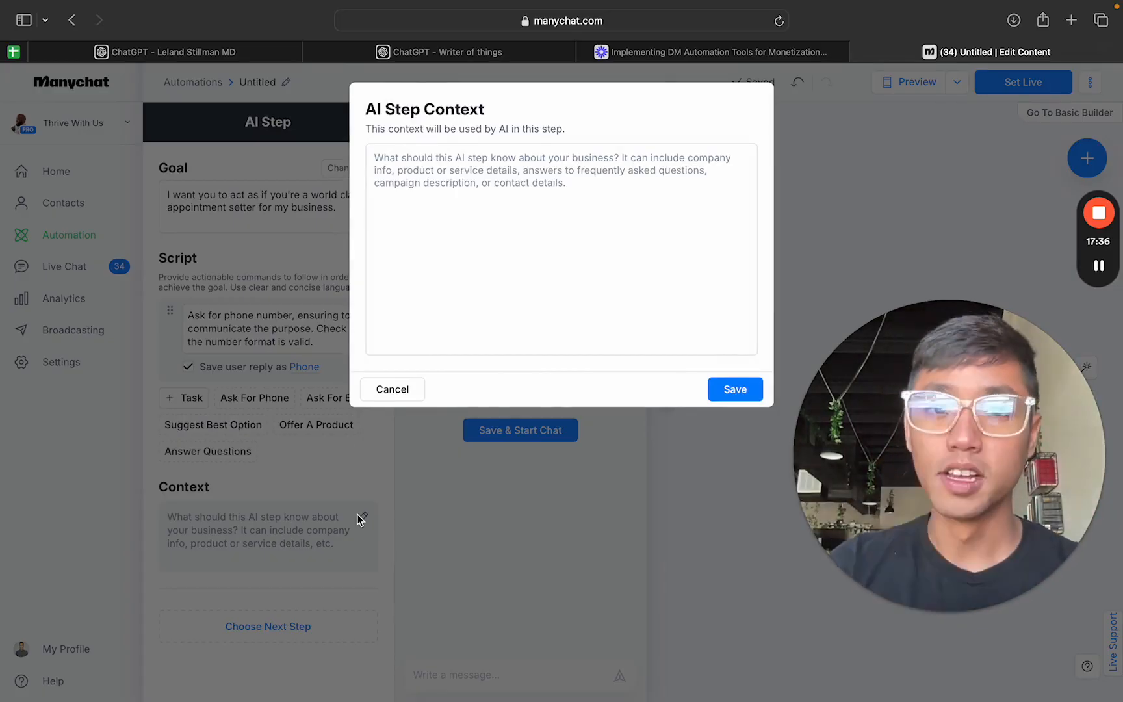
left_click(543, 266)
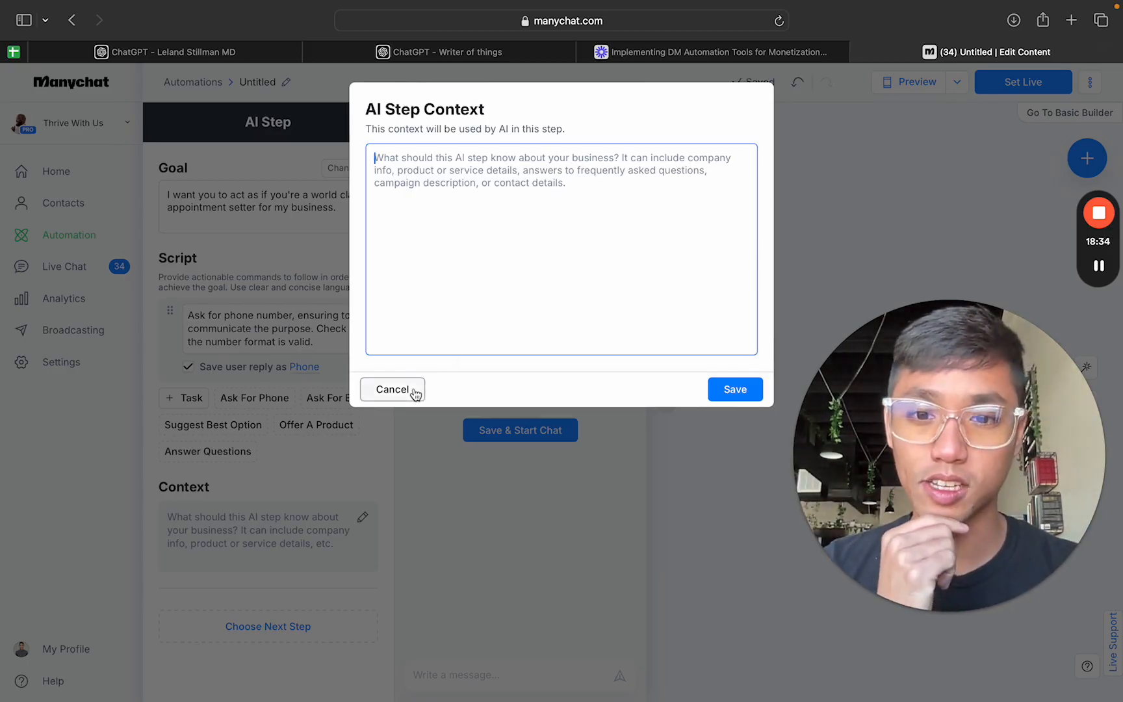
left_click(392, 390)
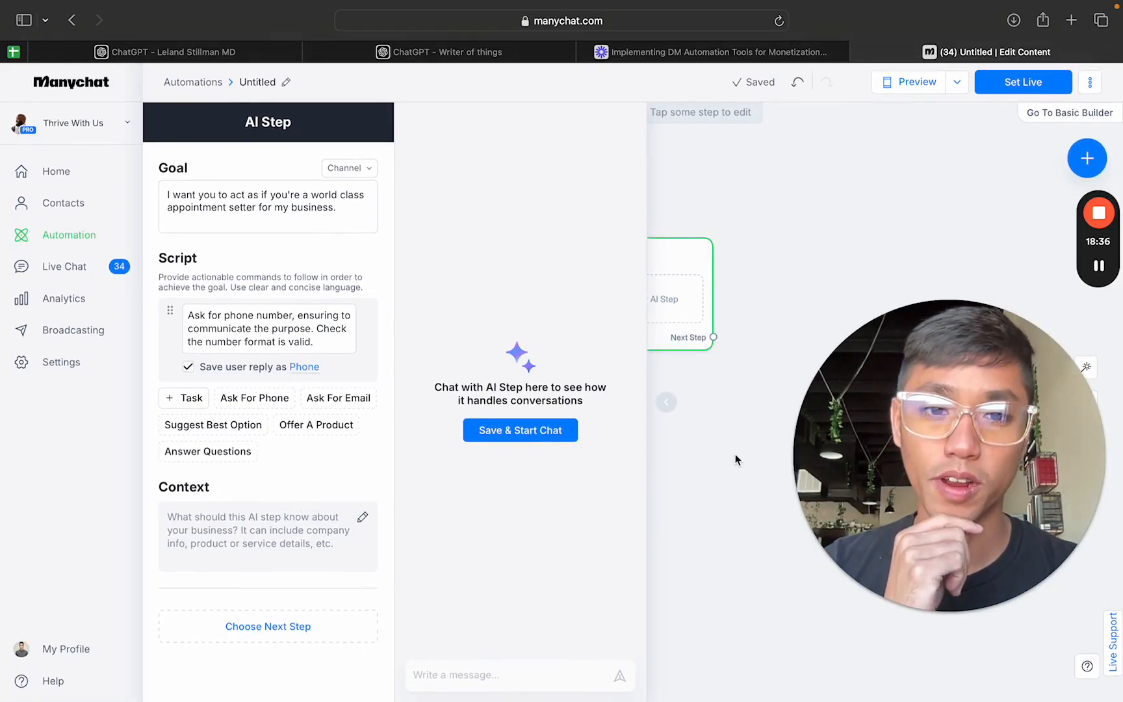
left_click(677, 424)
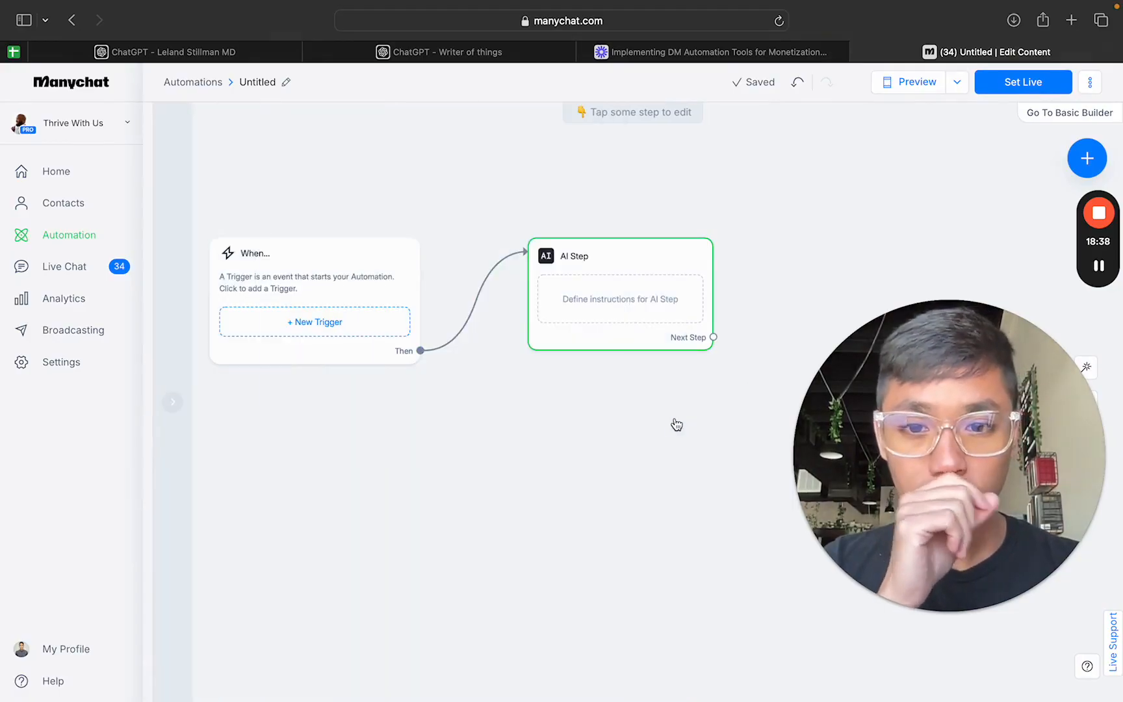
Step: Shift the AI Step block slightly upward on the canvas and connect a new Actions step as its next step
mouse_move(587, 378)
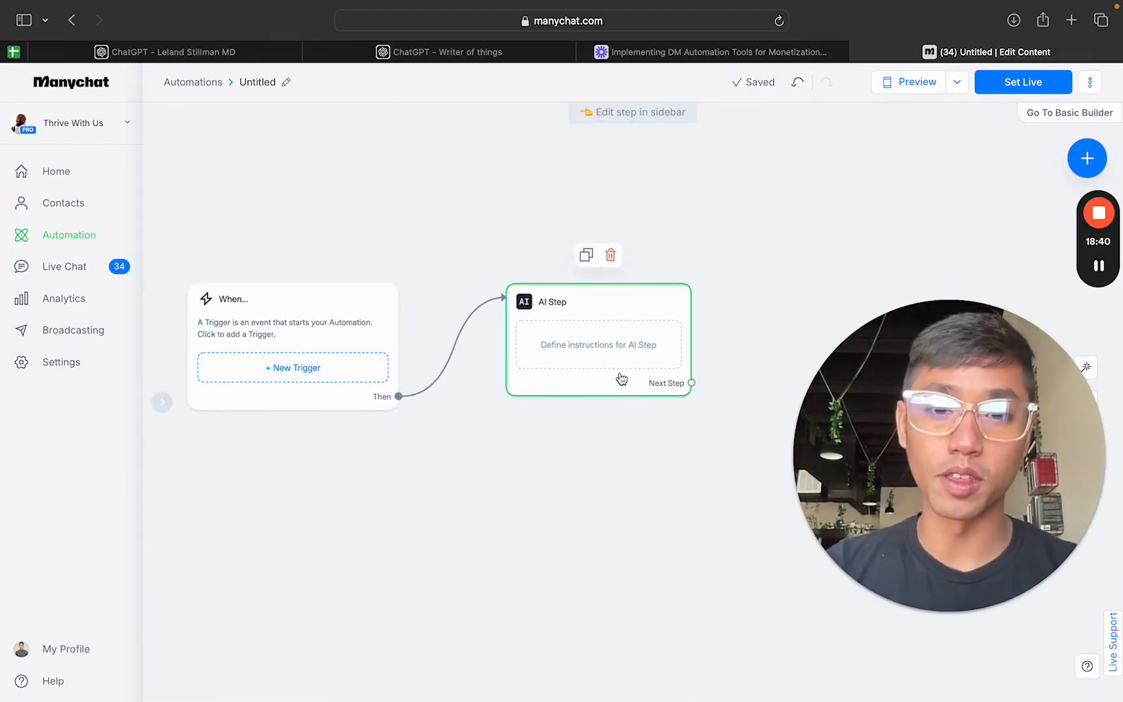
left_click_drag(592, 316, 619, 290)
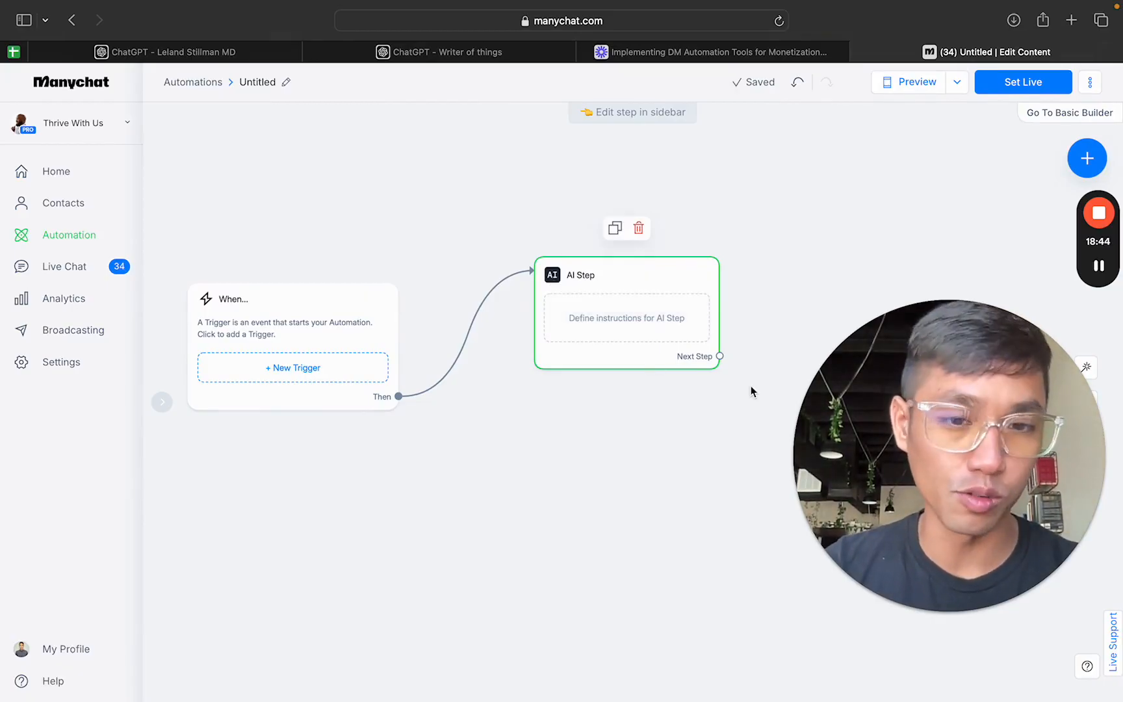
left_click_drag(720, 357, 763, 274)
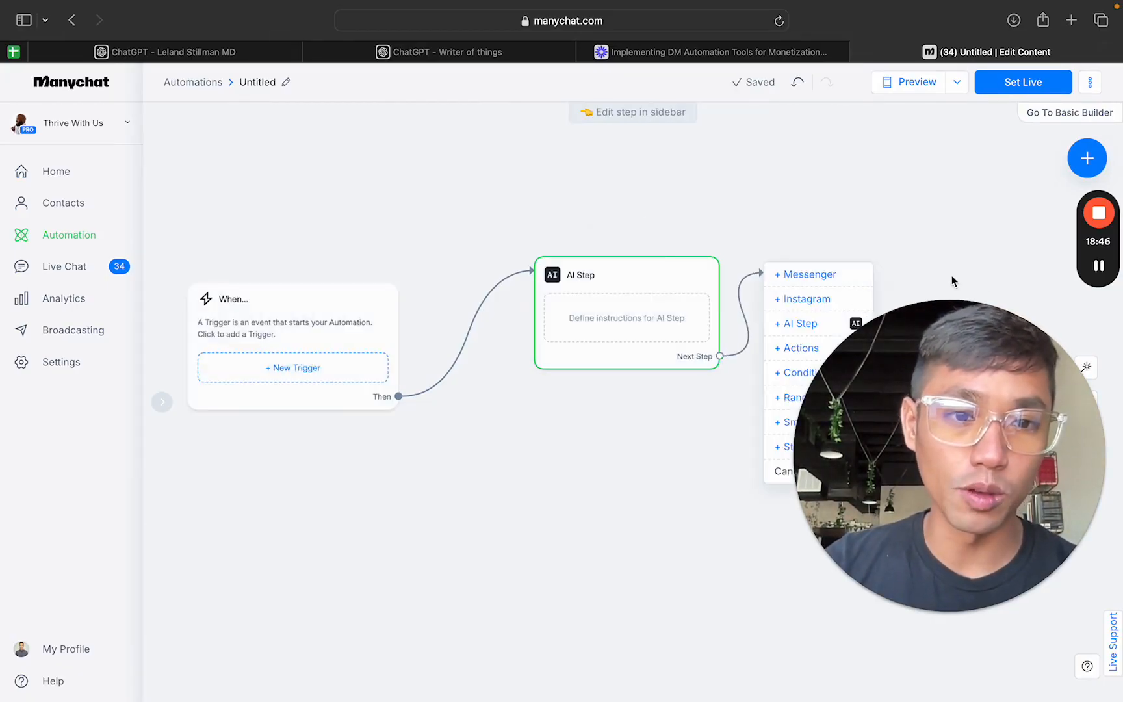
left_click(789, 353)
Step: Look through the actions offered in the Automation category for the Actions step, without adding any
left_click(345, 184)
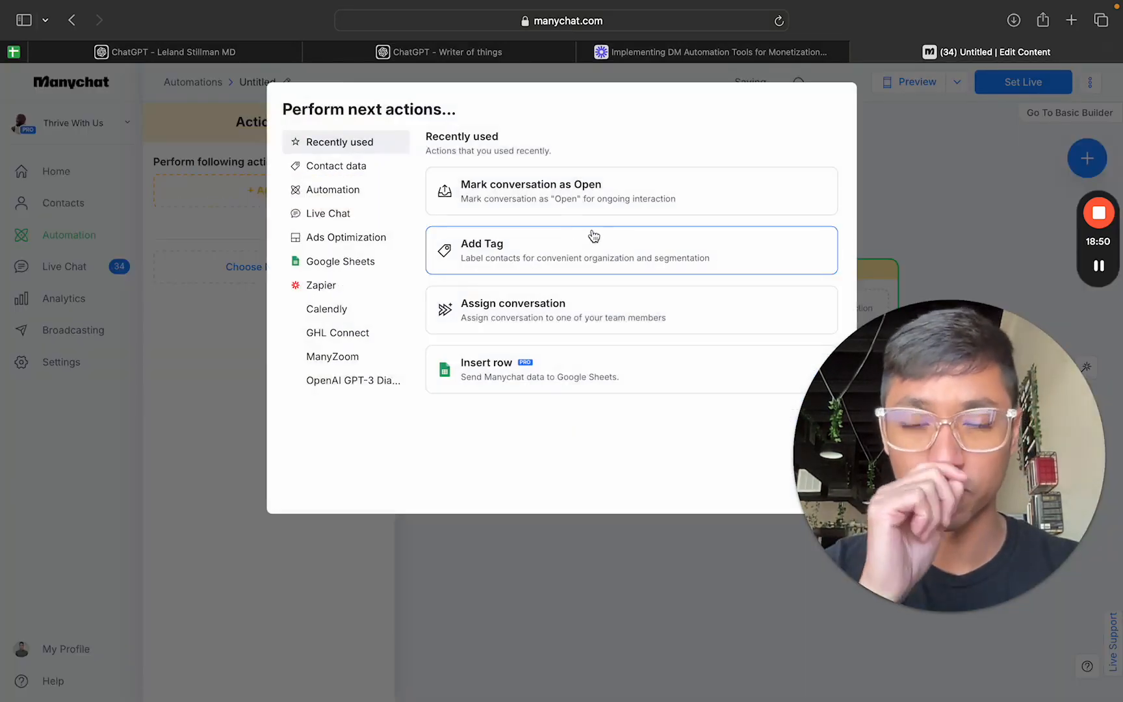
left_click(361, 192)
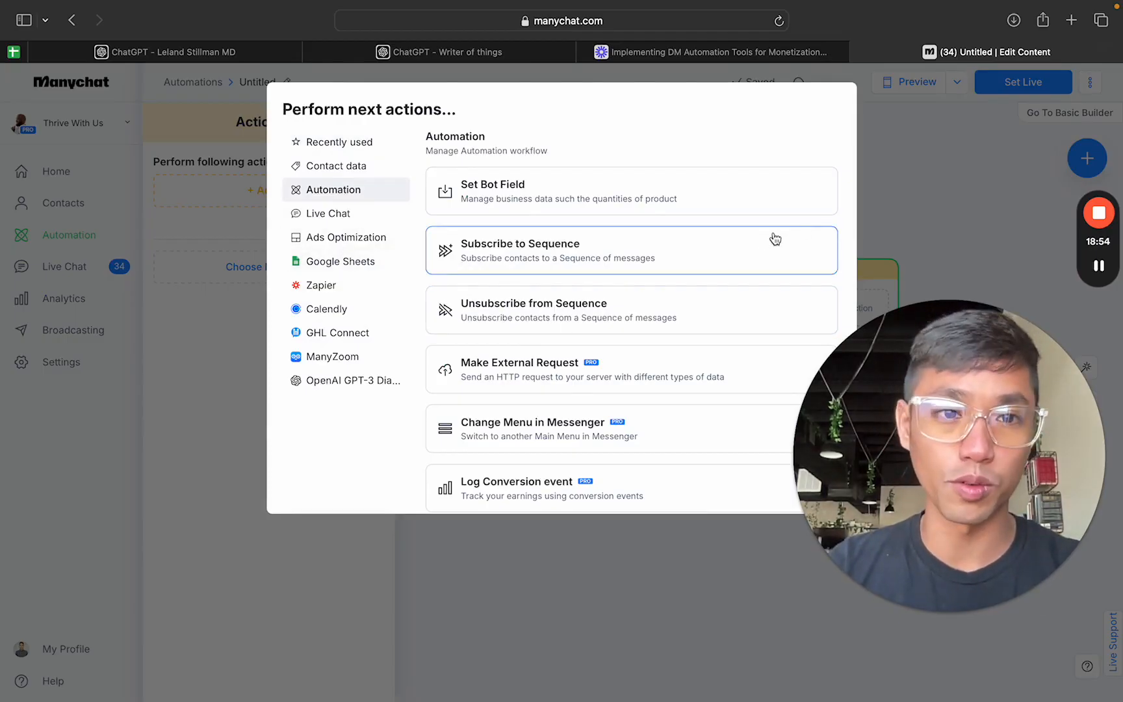
left_click(883, 213)
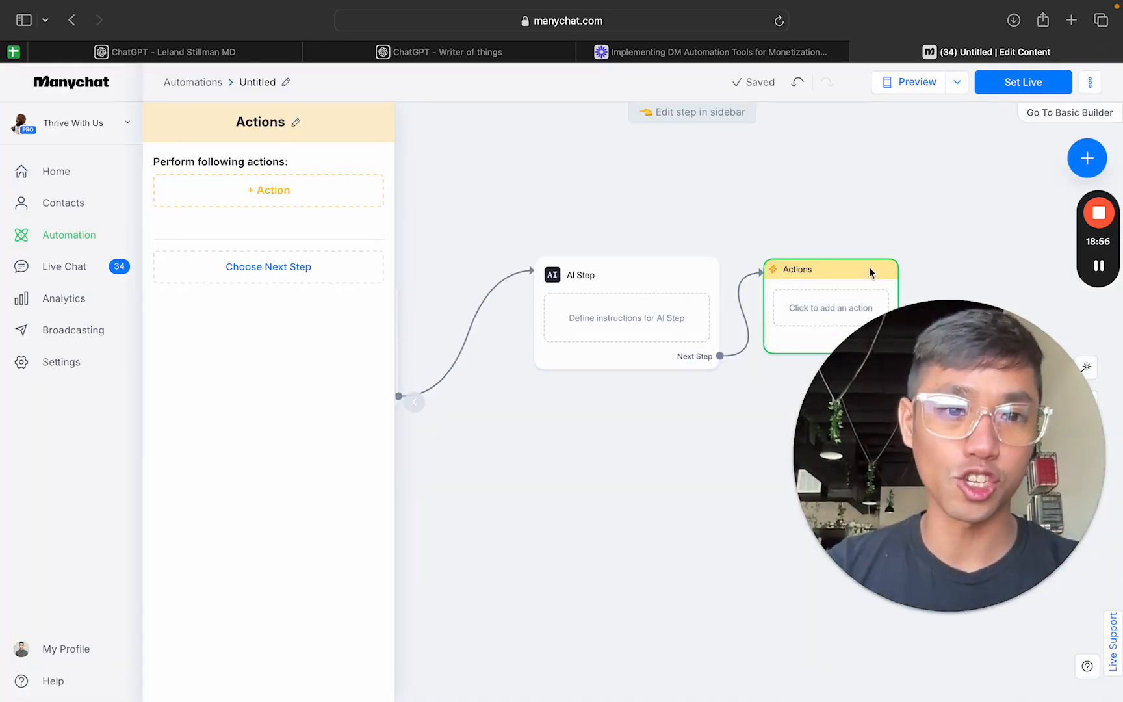
Step: Move the Actions step higher on the canvas and delete it from the flow
left_click_drag(871, 271, 870, 197)
left_click(903, 214)
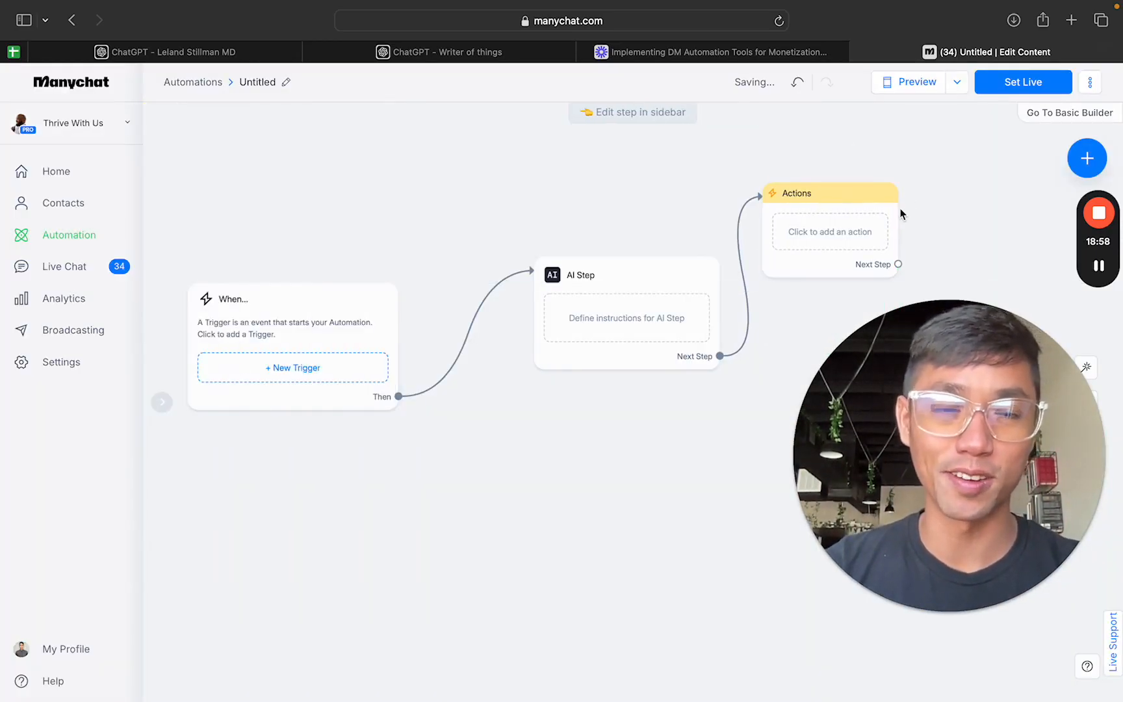
mouse_move(852, 216)
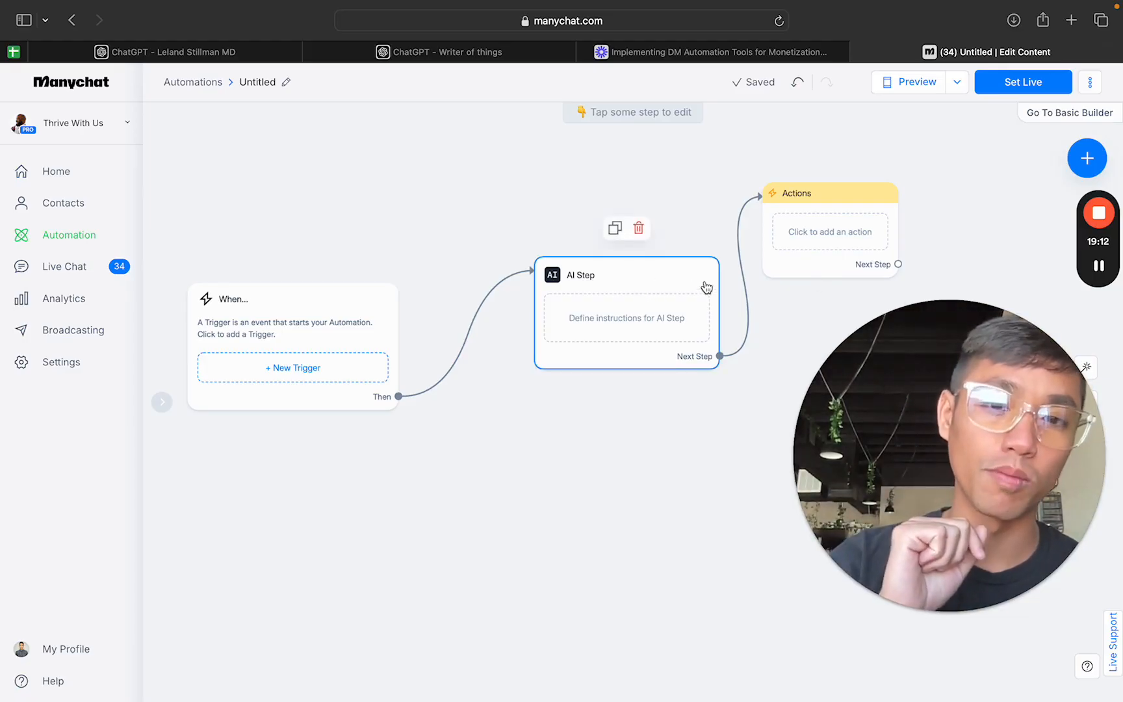
left_click_drag(910, 412, 870, 421)
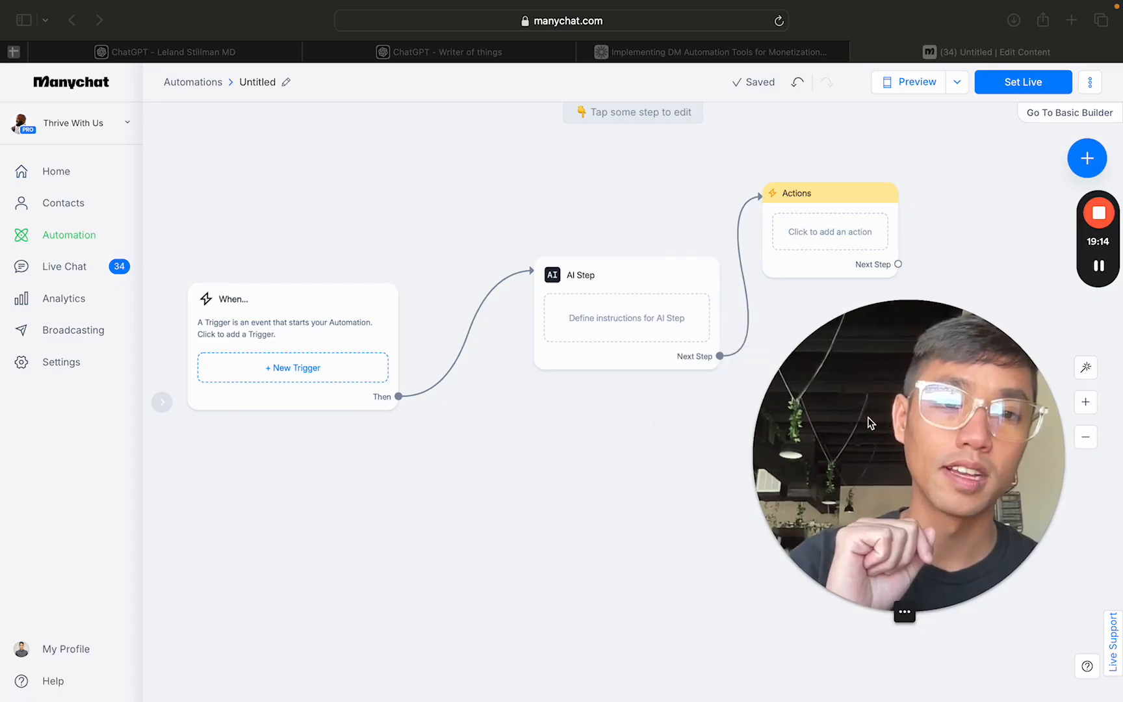
left_click(858, 212)
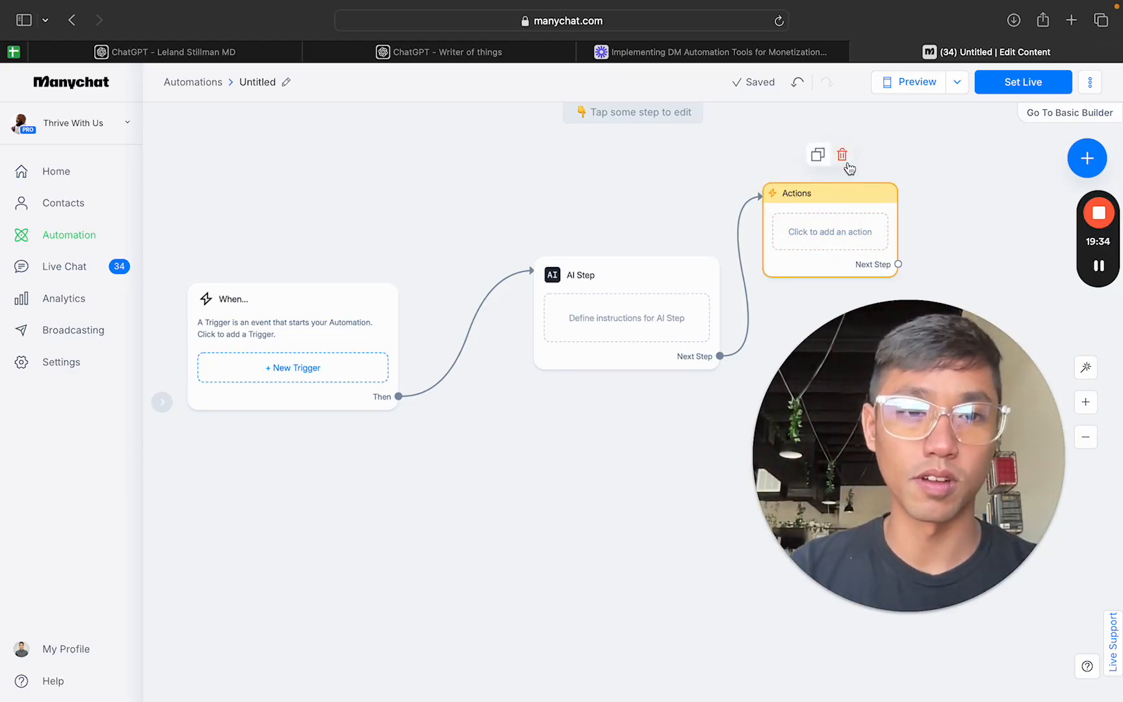
left_click(844, 156)
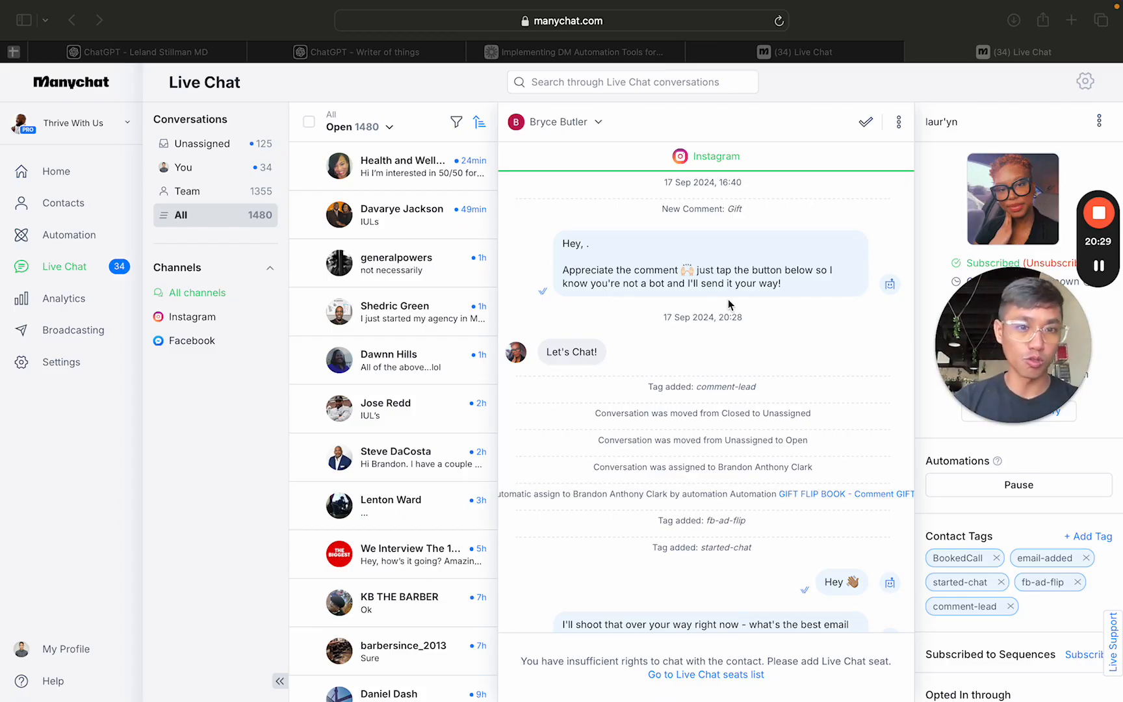
Step: Read the start of the open Instagram conversation, from the "Gift" comment through the email capture to the book link
scroll(728, 299, "down", 1)
scroll(729, 300, "up", 1)
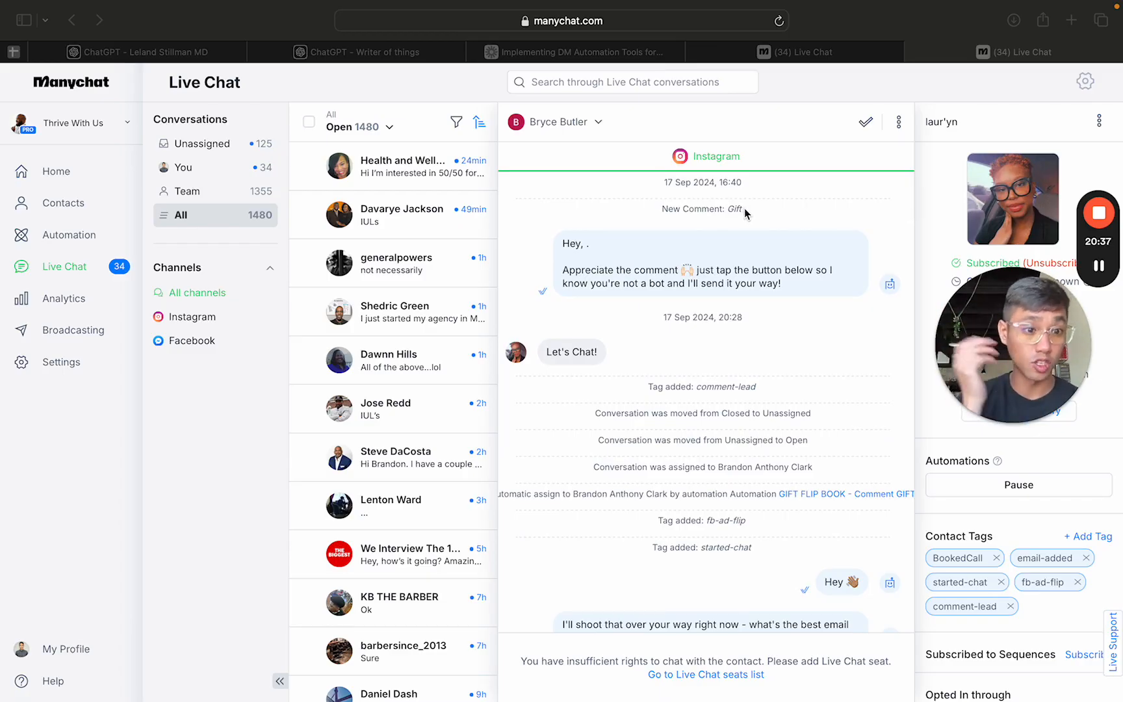
scroll(746, 209, "down", 1)
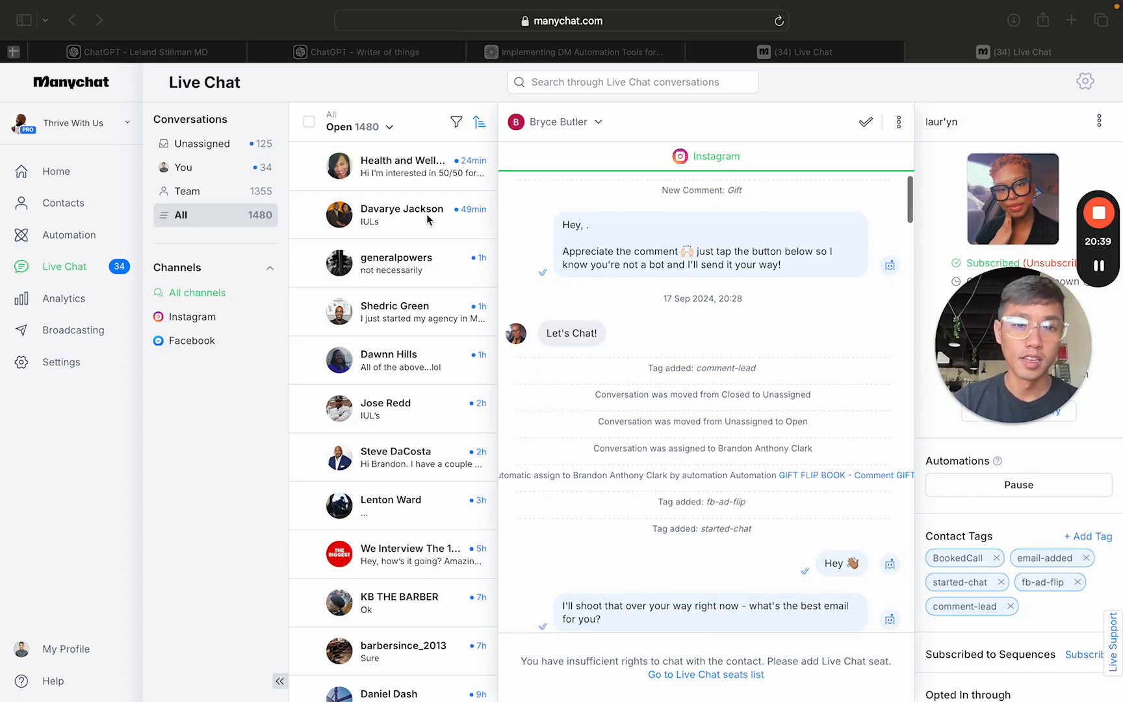
scroll(562, 330, "down", 5)
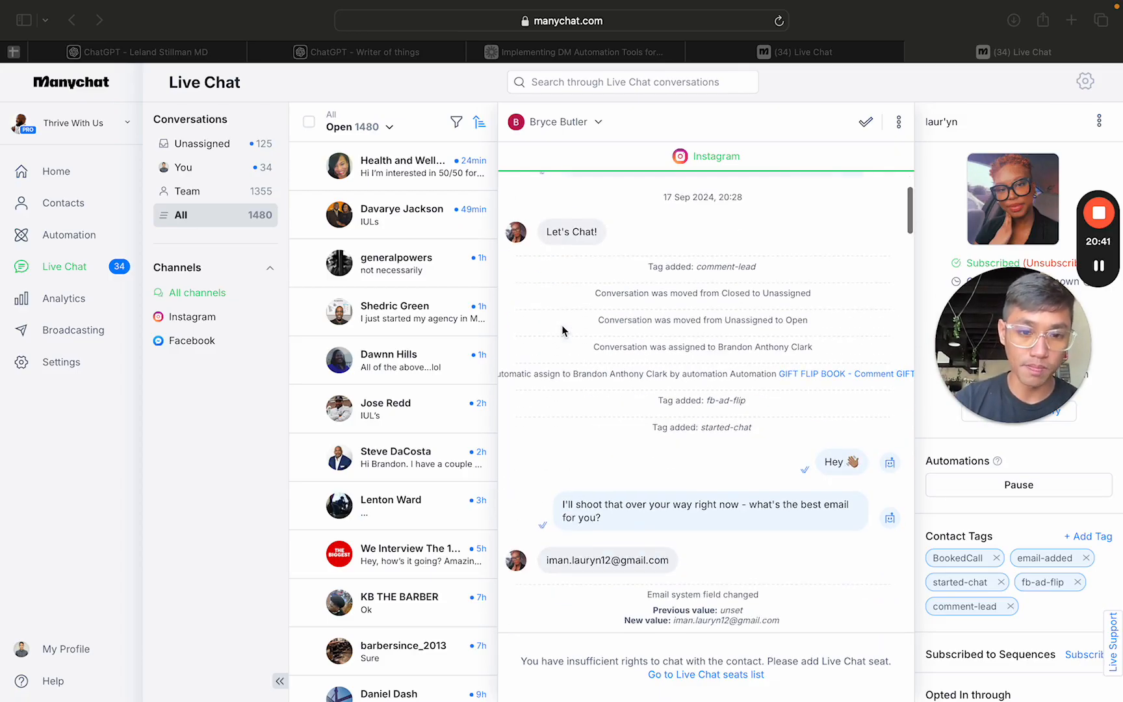
left_click_drag(673, 472, 550, 465)
scroll(693, 500, "down", 2)
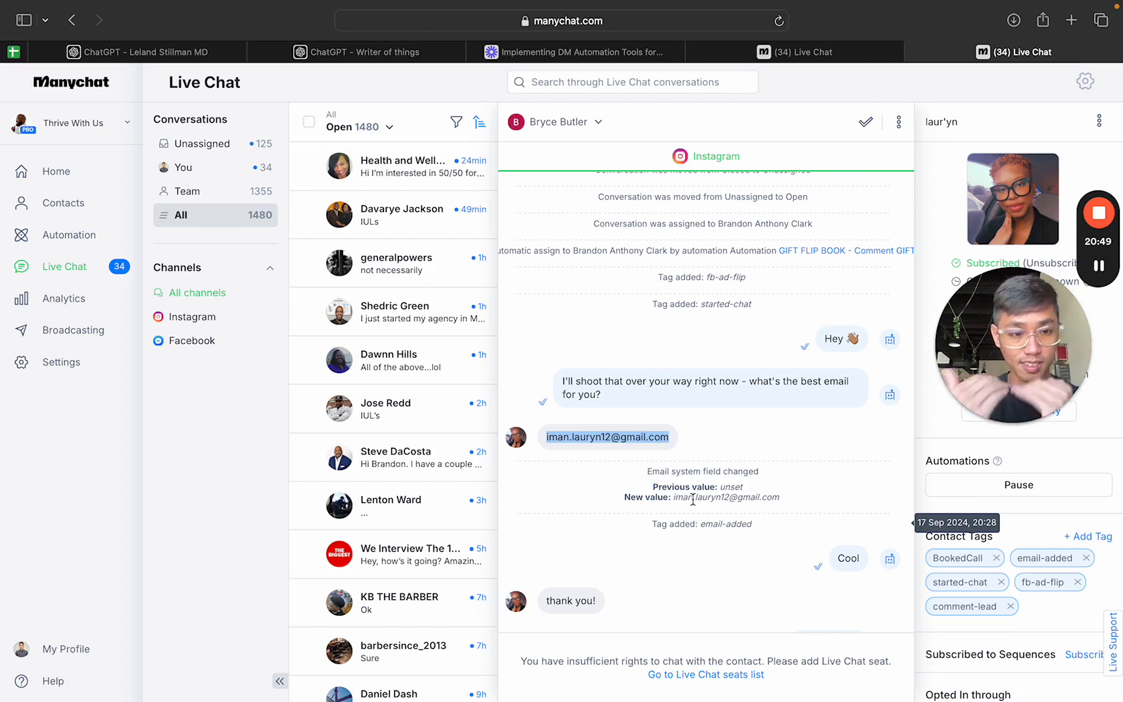
scroll(710, 473, "down", 3)
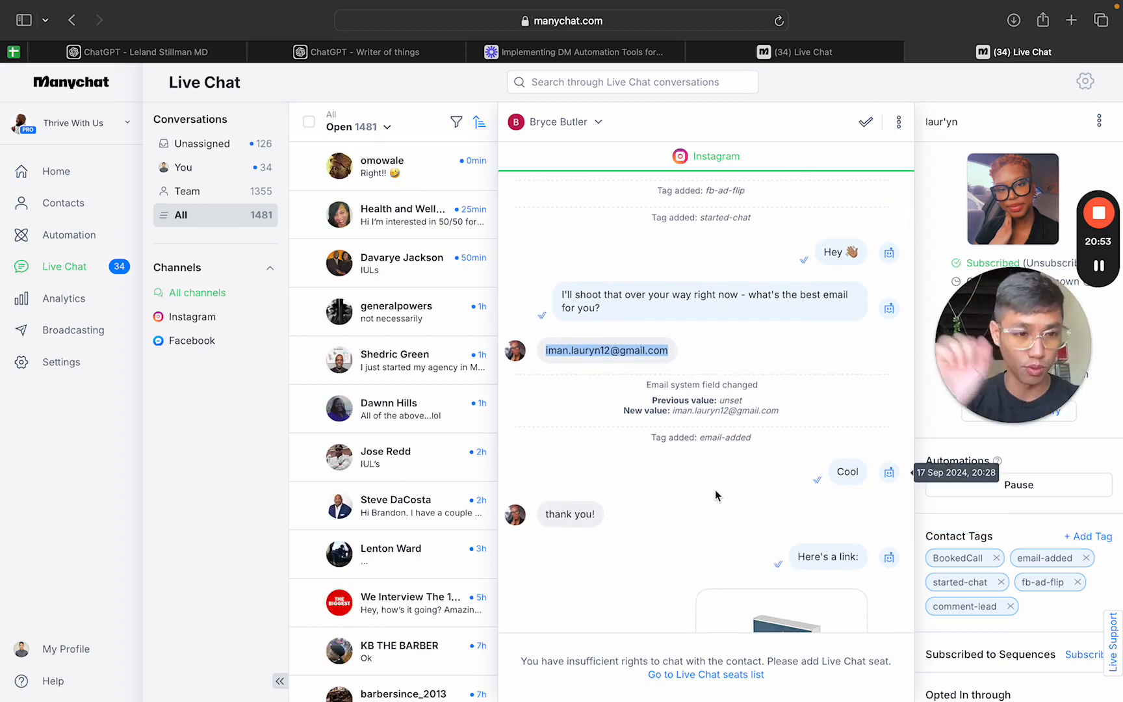
scroll(729, 465, "down", 4)
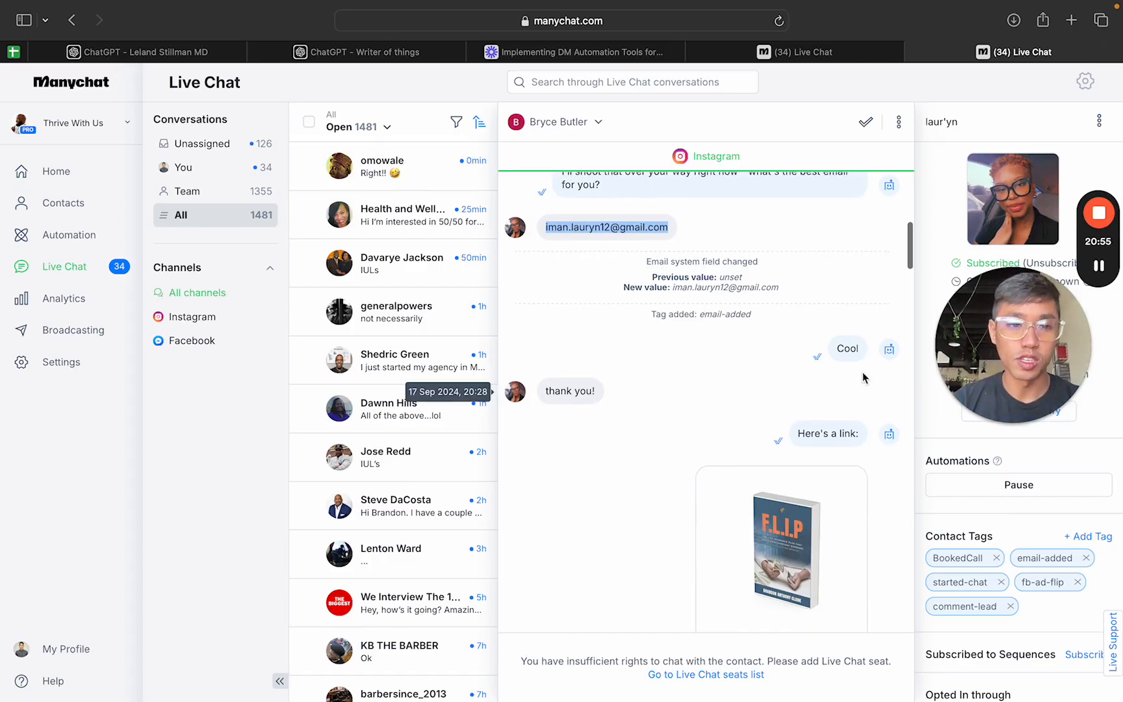
scroll(800, 357, "down", 5)
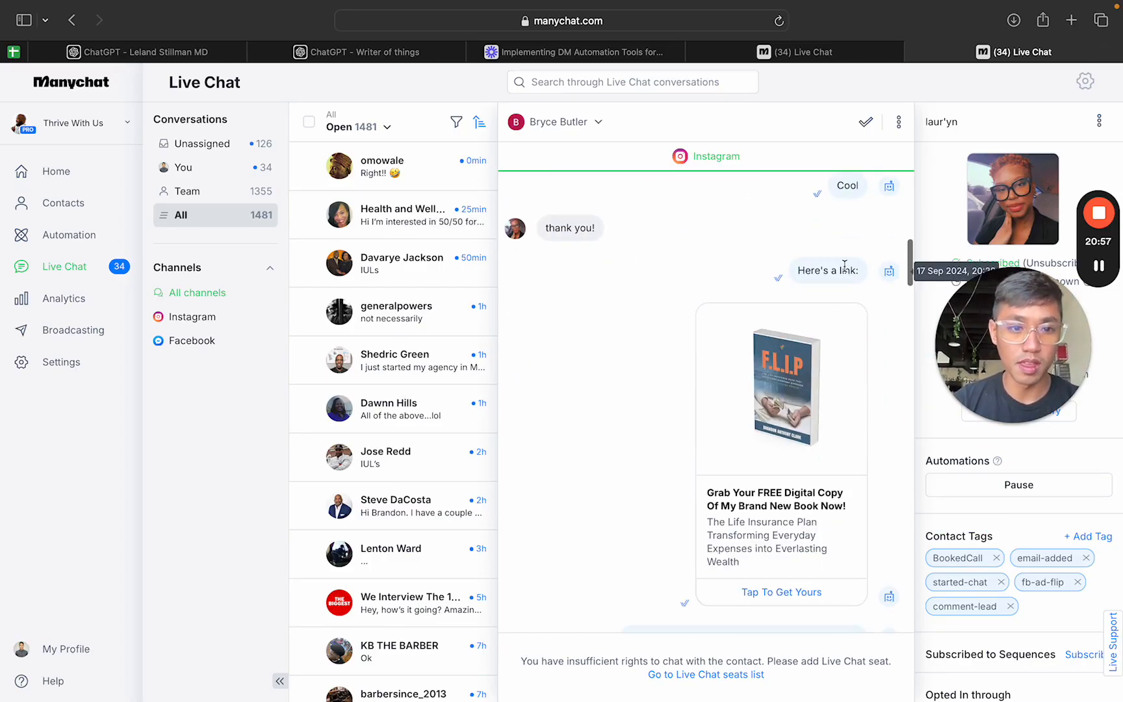
Step: Examine the "What got you interested in reading my book btw?" question, the prospect's reply and the smart delay that follows
scroll(681, 470, "down", 6)
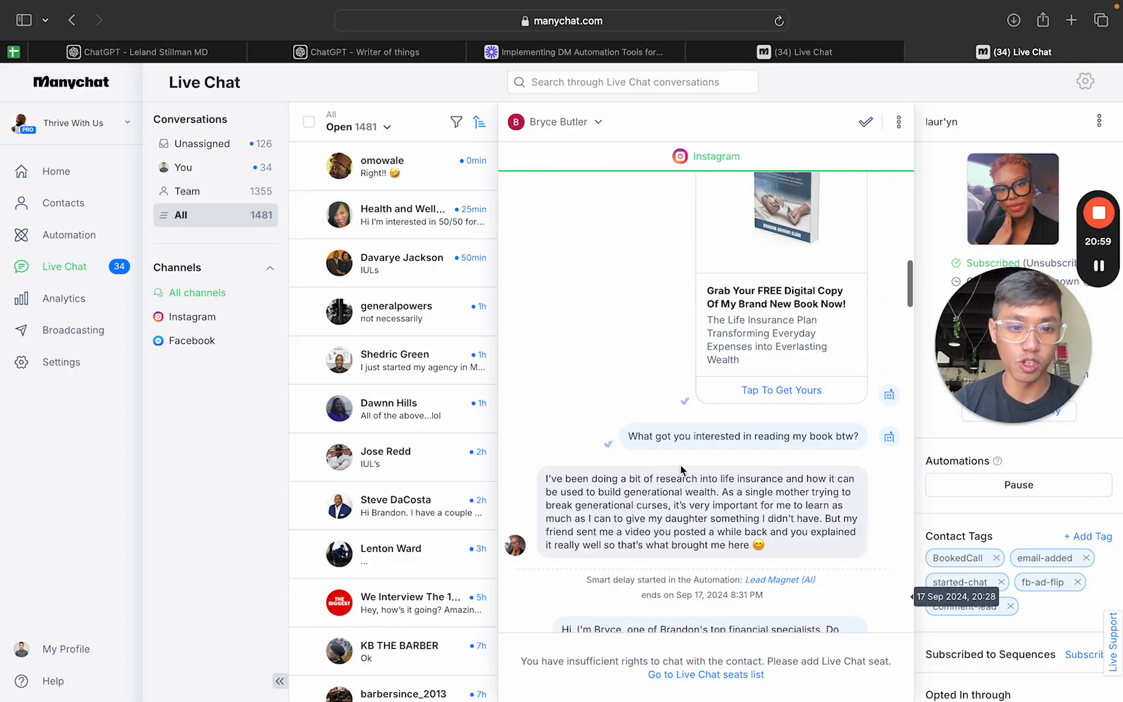
scroll(682, 469, "down", 2)
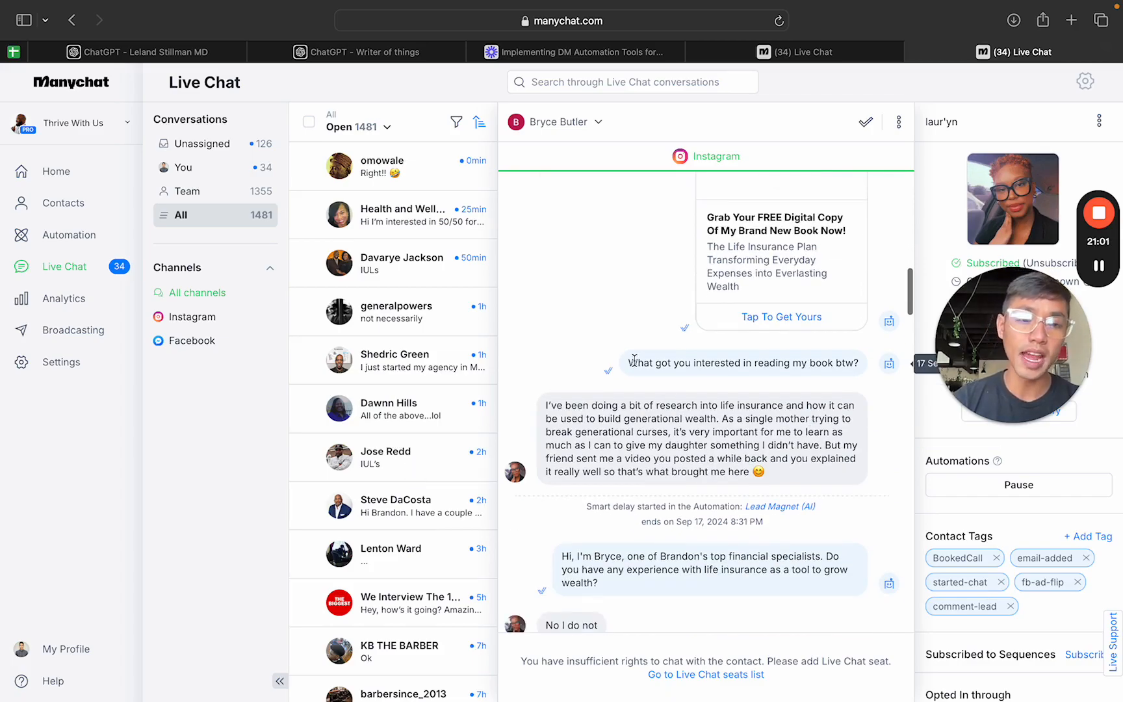
left_click_drag(629, 362, 858, 375)
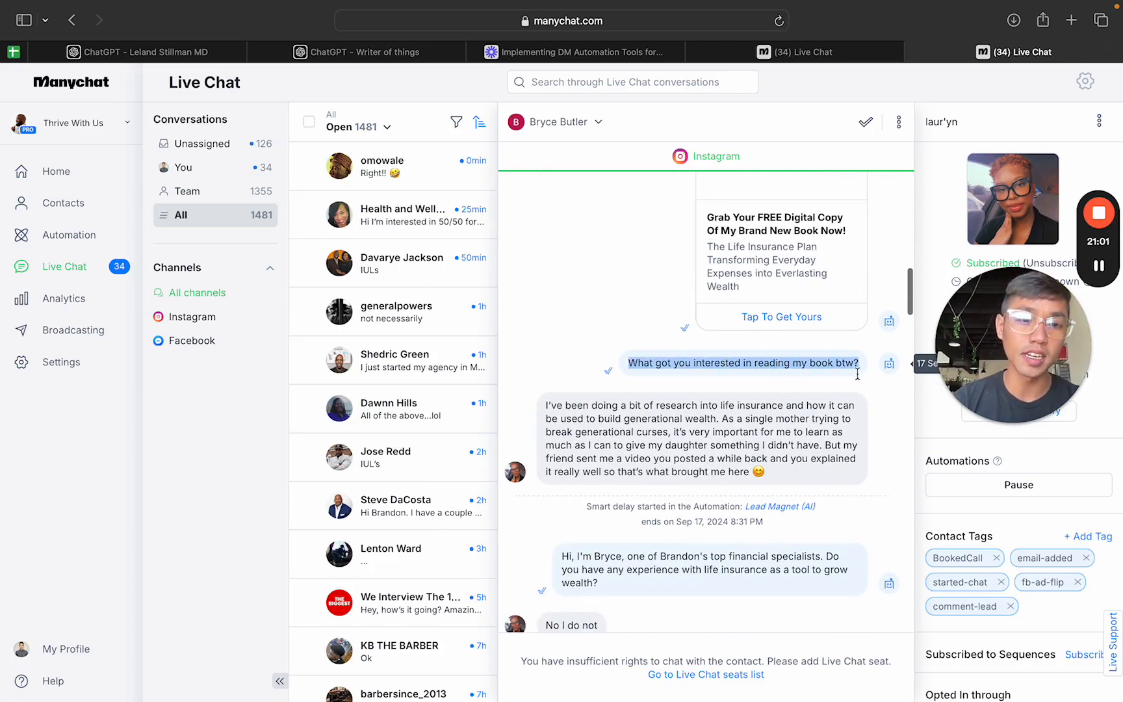
left_click(676, 368)
scroll(537, 374, "down", 1)
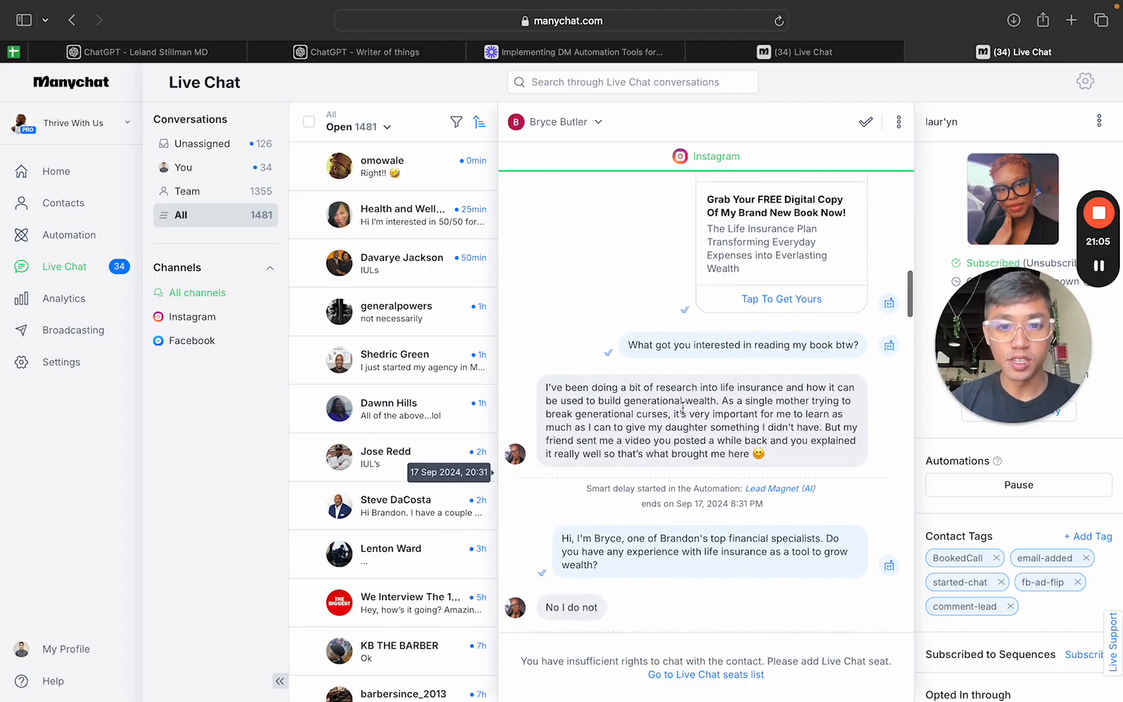
left_click_drag(556, 374, 791, 441)
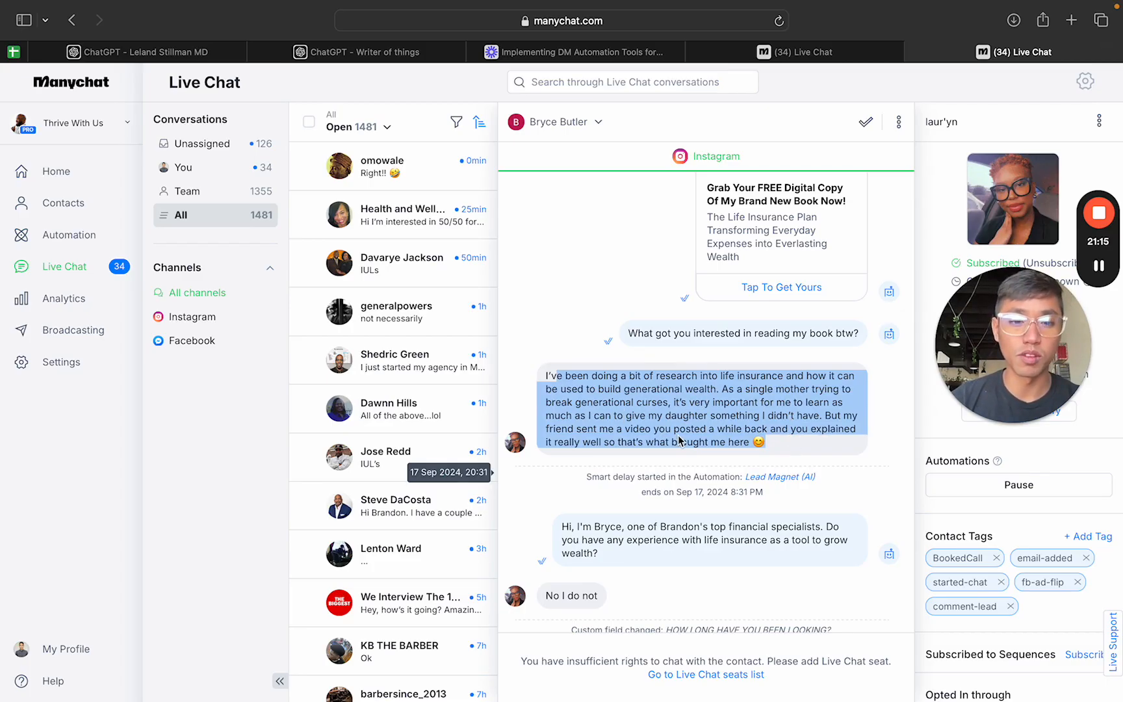
left_click(780, 430)
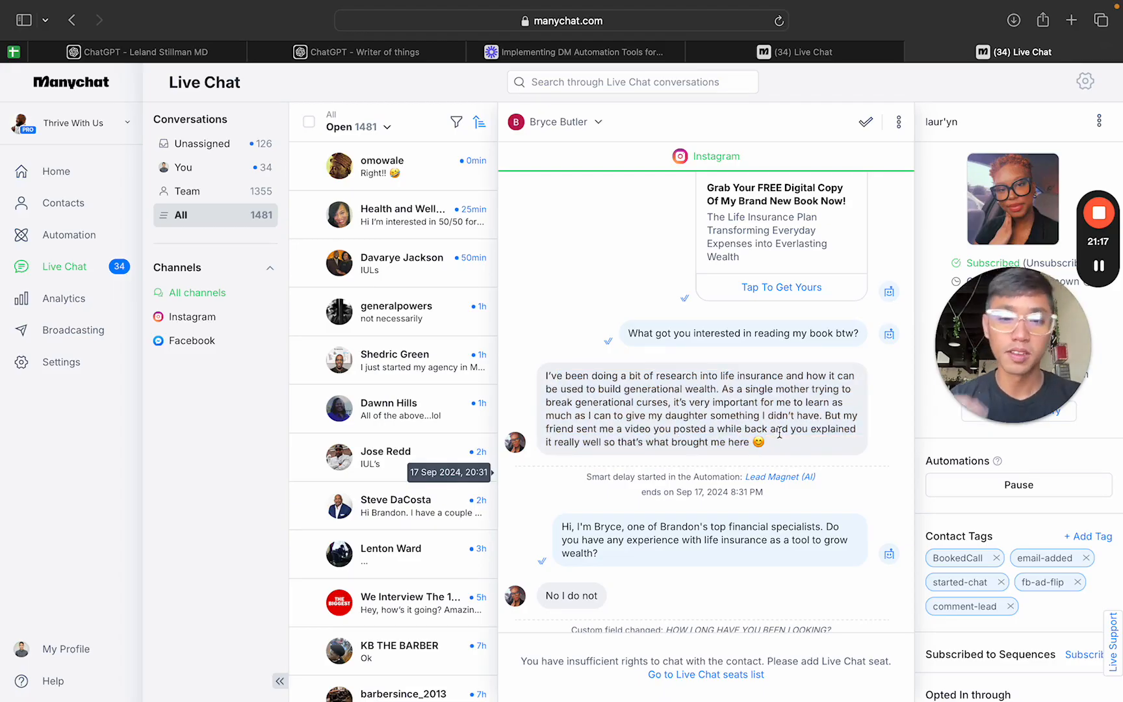
scroll(715, 429, "down", 3)
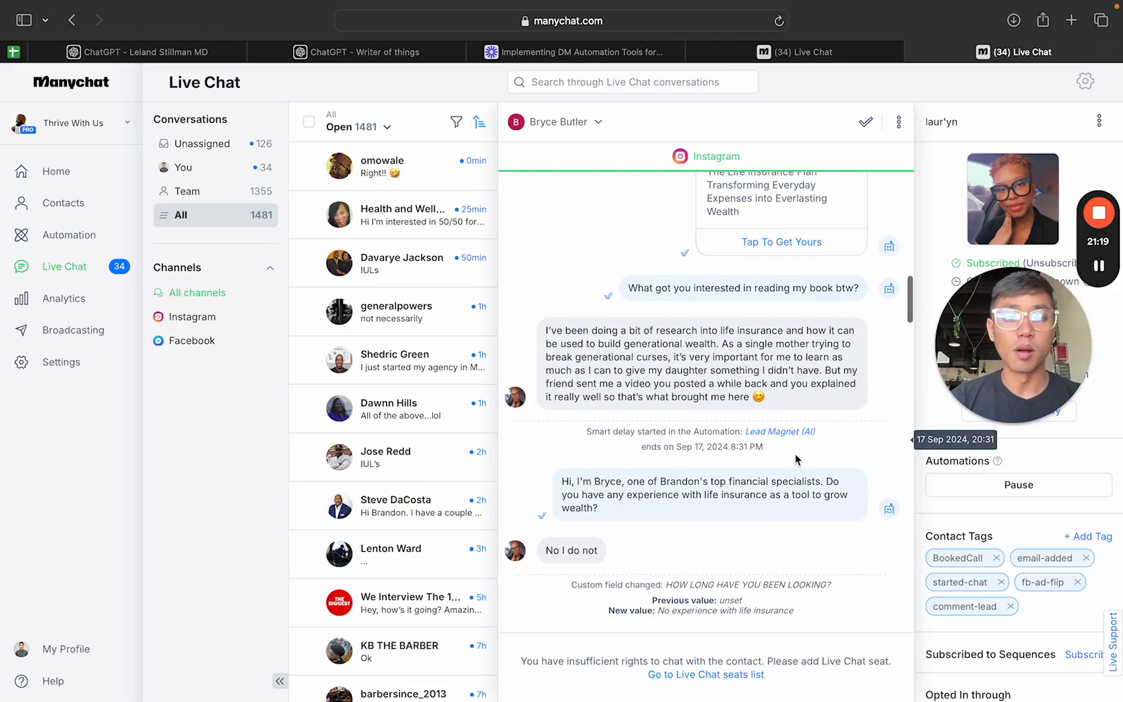
left_click_drag(589, 388, 812, 411)
left_click(784, 410)
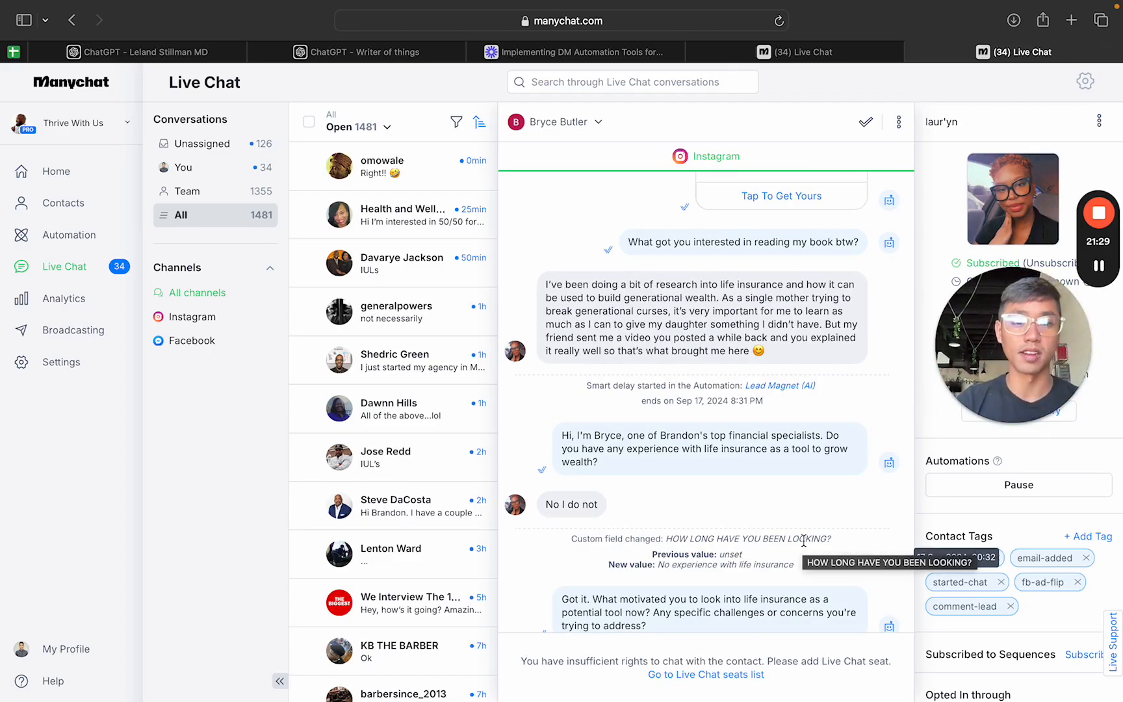
Step: Examine the AI's questions about life insurance experience and motivation, the prospect's answers and the resulting custom field changes
scroll(738, 528, "down", 2)
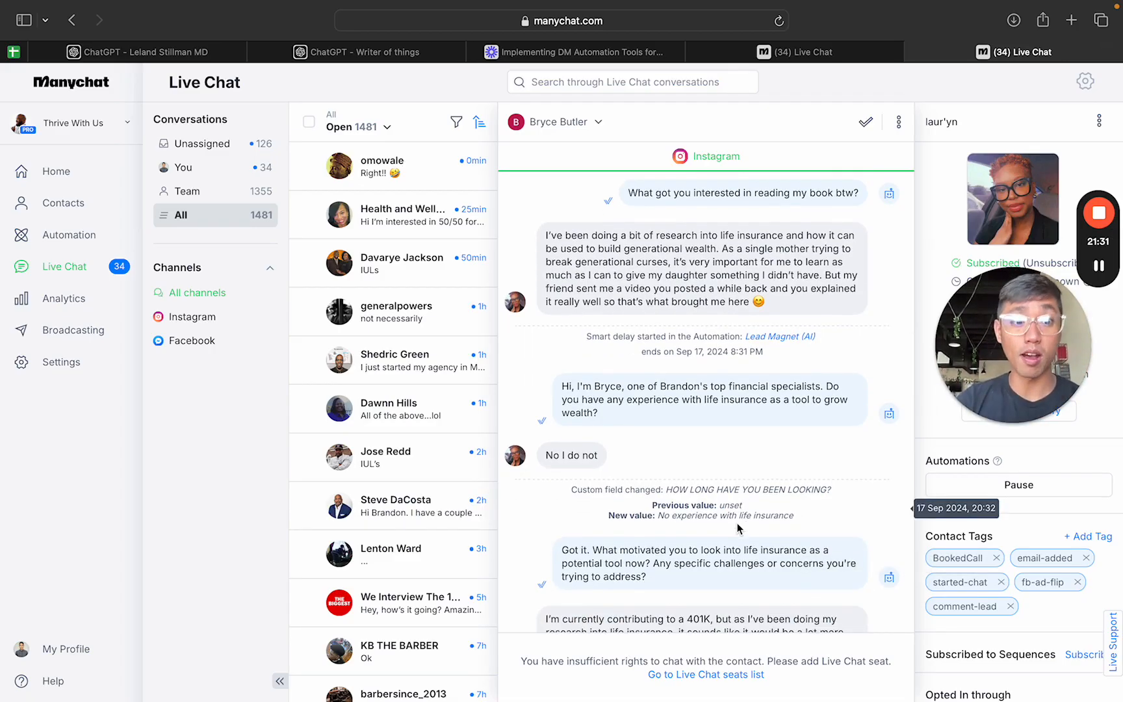
scroll(731, 476, "down", 3)
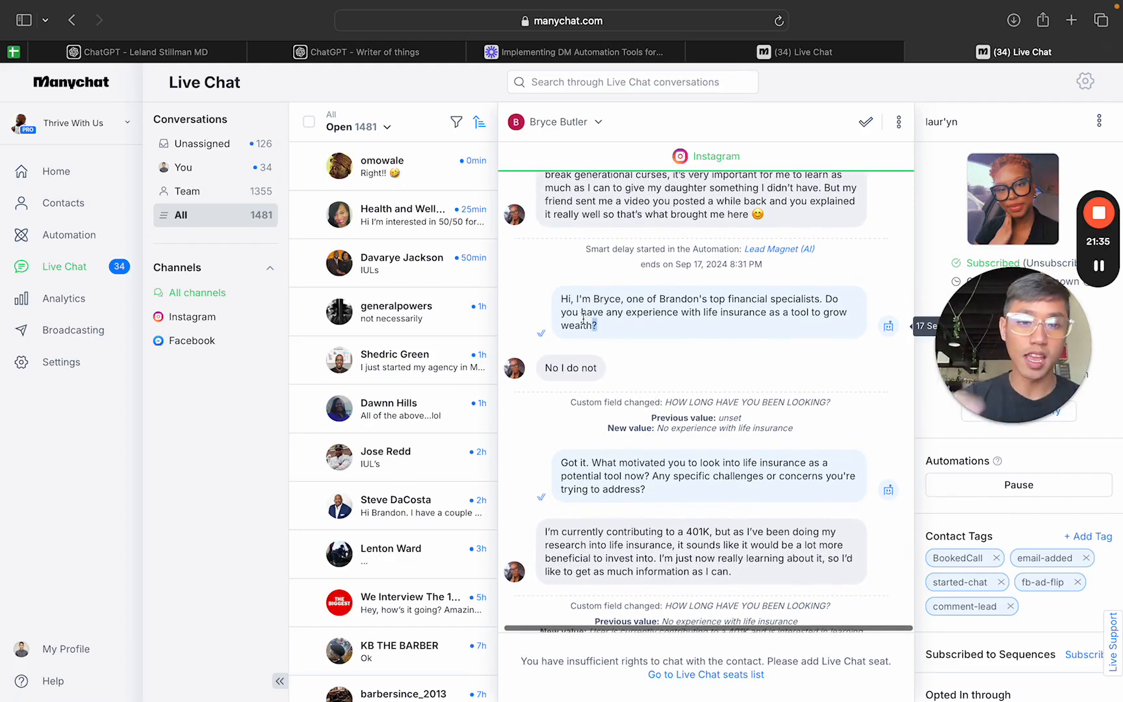
left_click_drag(583, 316, 570, 301)
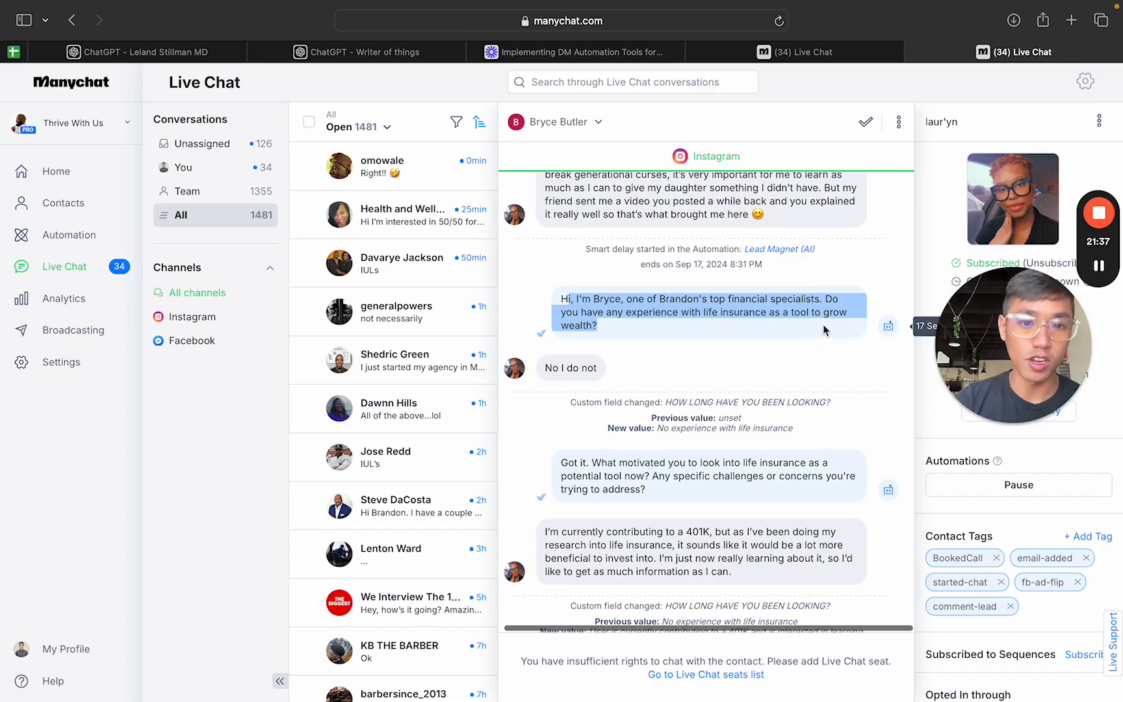
left_click(701, 317)
left_click_drag(598, 368, 546, 368)
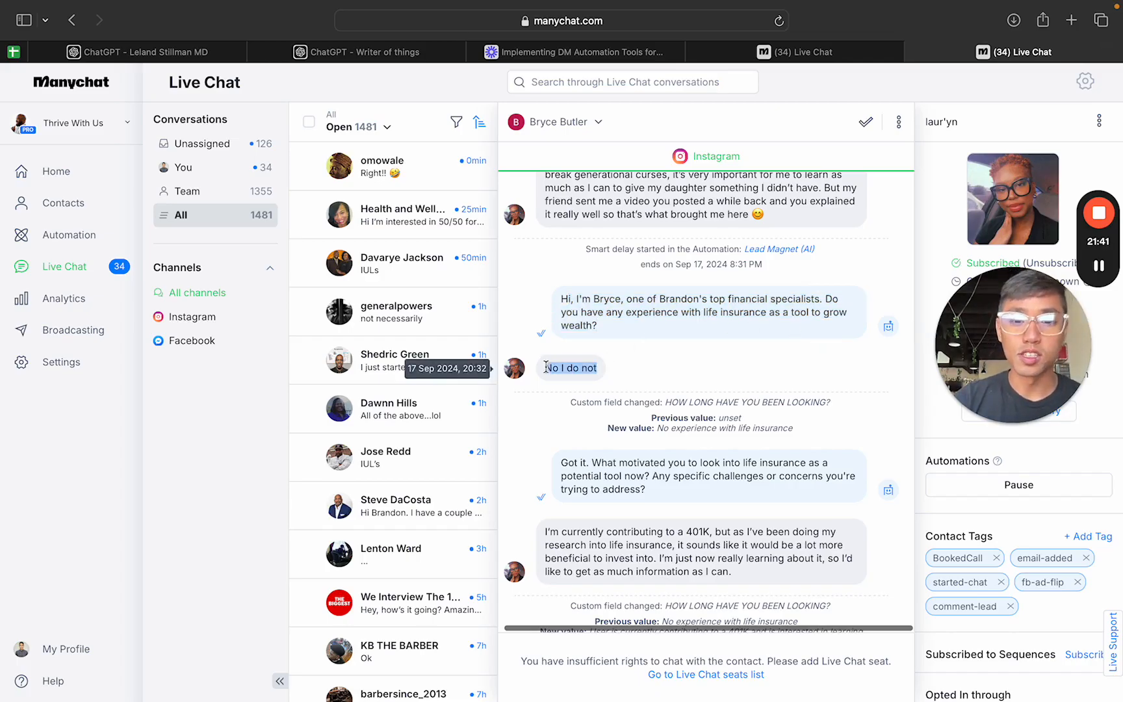
scroll(628, 372, "down", 2)
left_click_drag(561, 412, 536, 410)
scroll(802, 437, "down", 2)
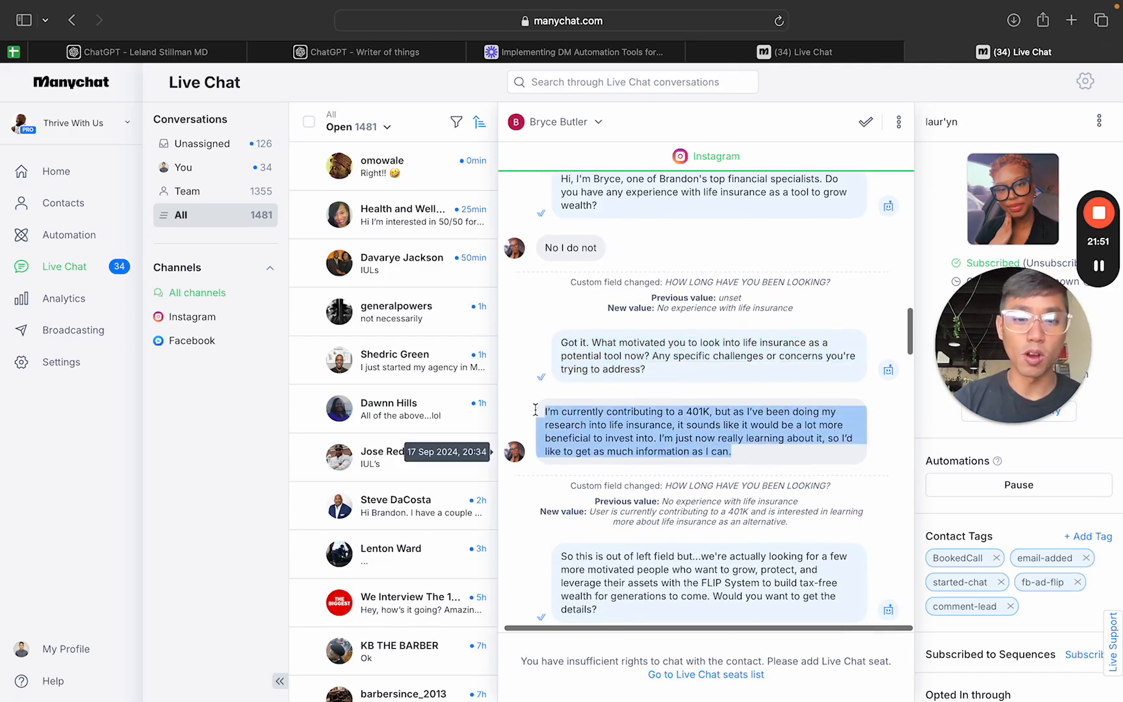
Step: Examine the prospect's 401K reply and the AI's FLIP System pitch ending in "Would you want to get the details?"
scroll(702, 432, "down", 1)
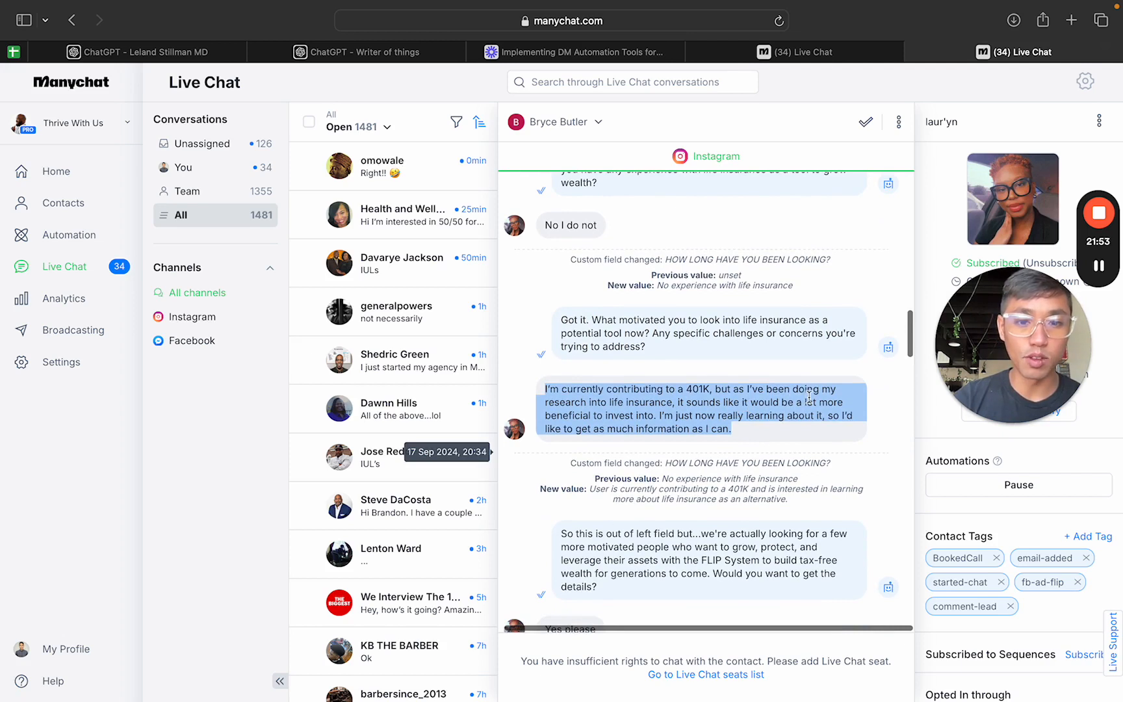
left_click(695, 398)
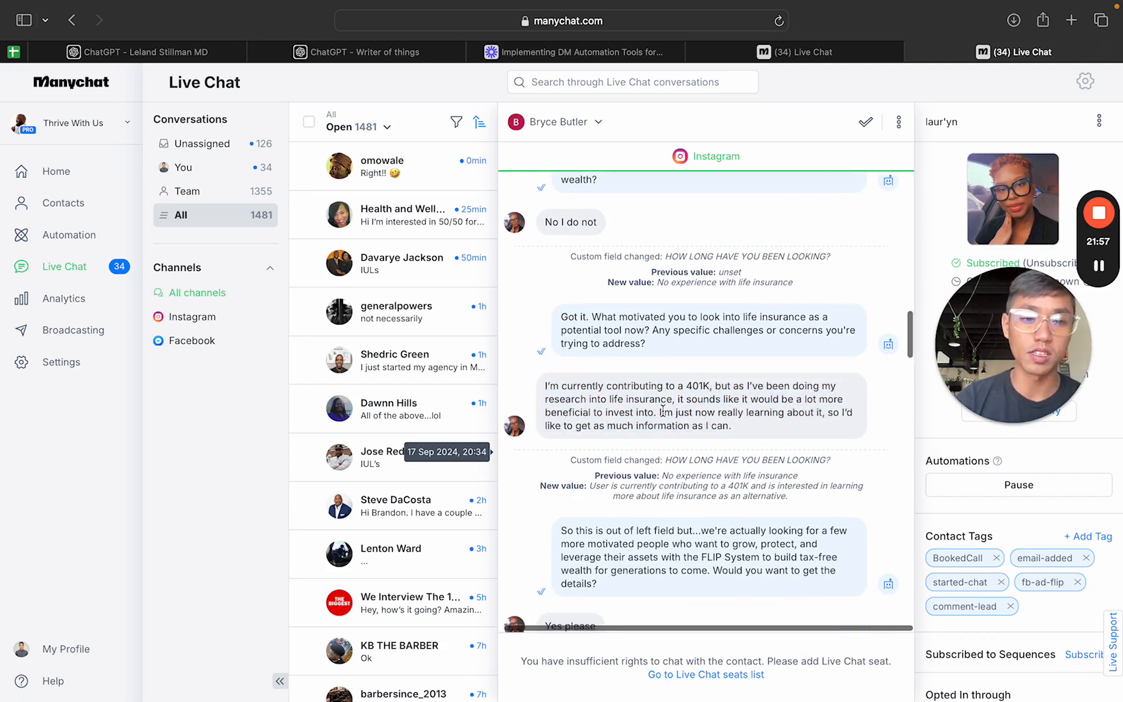
scroll(661, 414, "down", 1)
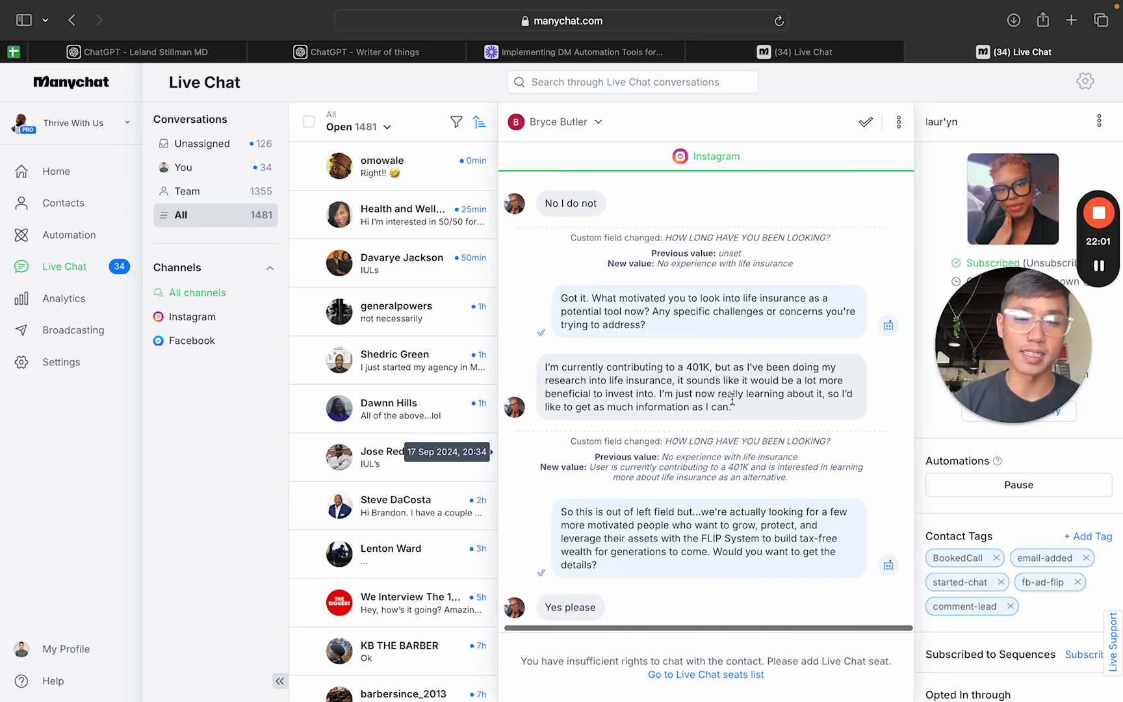
scroll(732, 398, "down", 4)
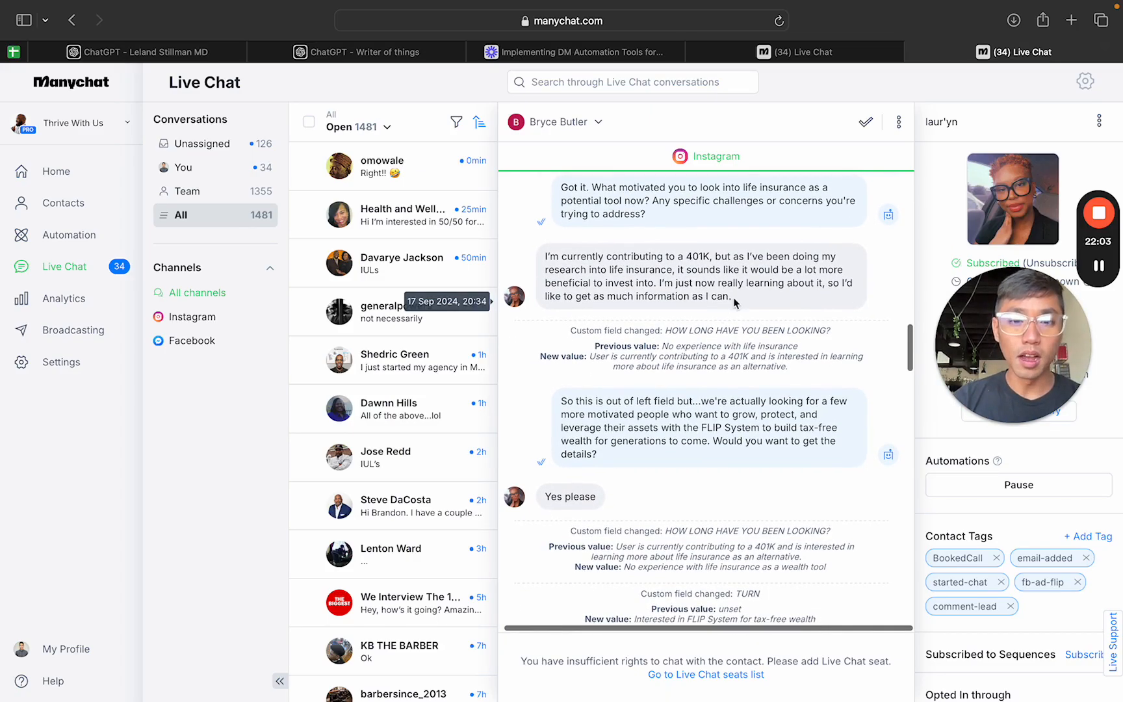
left_click_drag(559, 401, 759, 444)
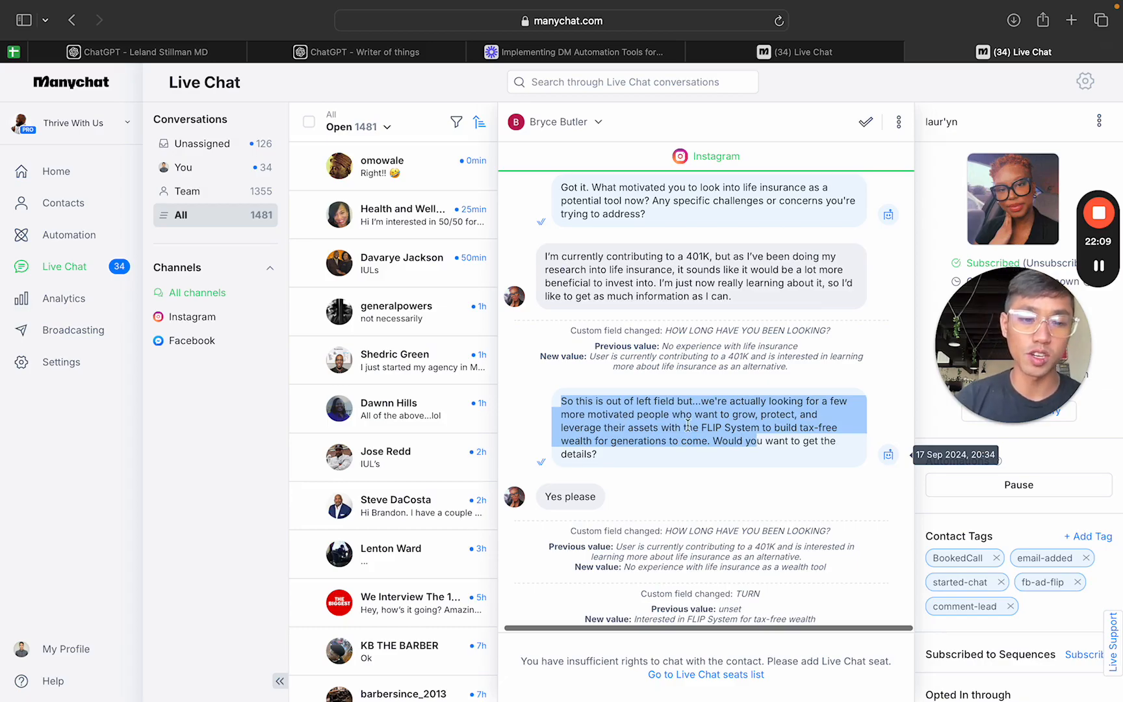
scroll(716, 429, "down", 2)
left_click(772, 405)
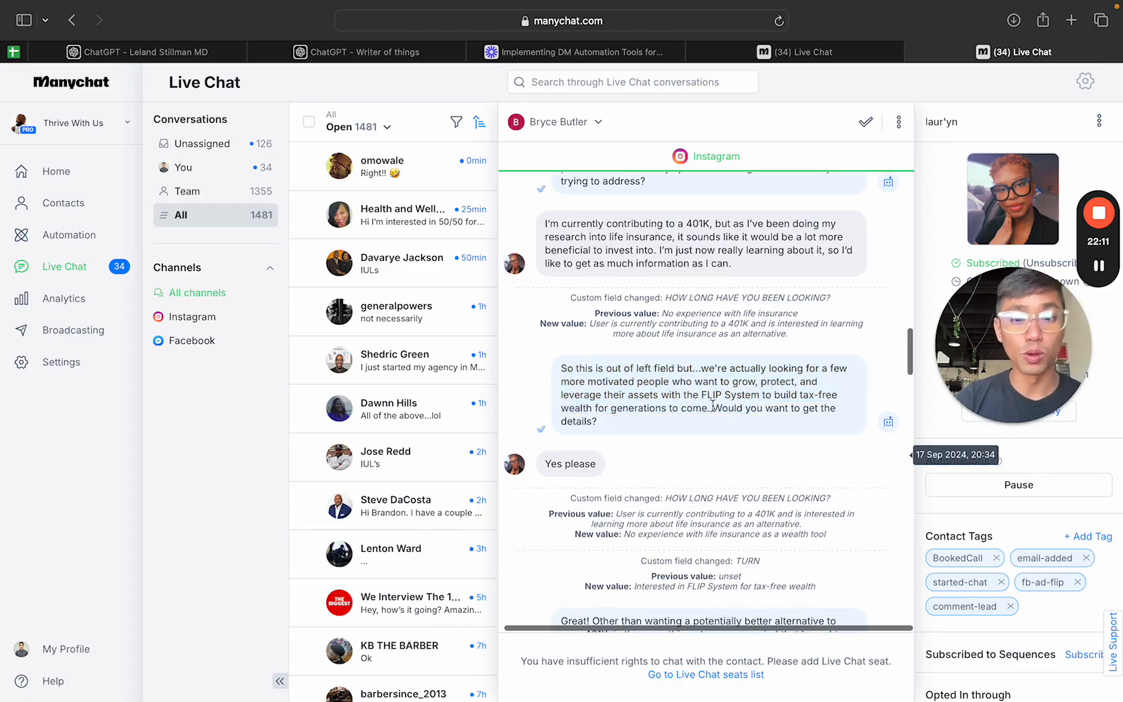
left_click_drag(715, 411, 599, 423)
scroll(607, 416, "down", 2)
scroll(585, 390, "down", 3)
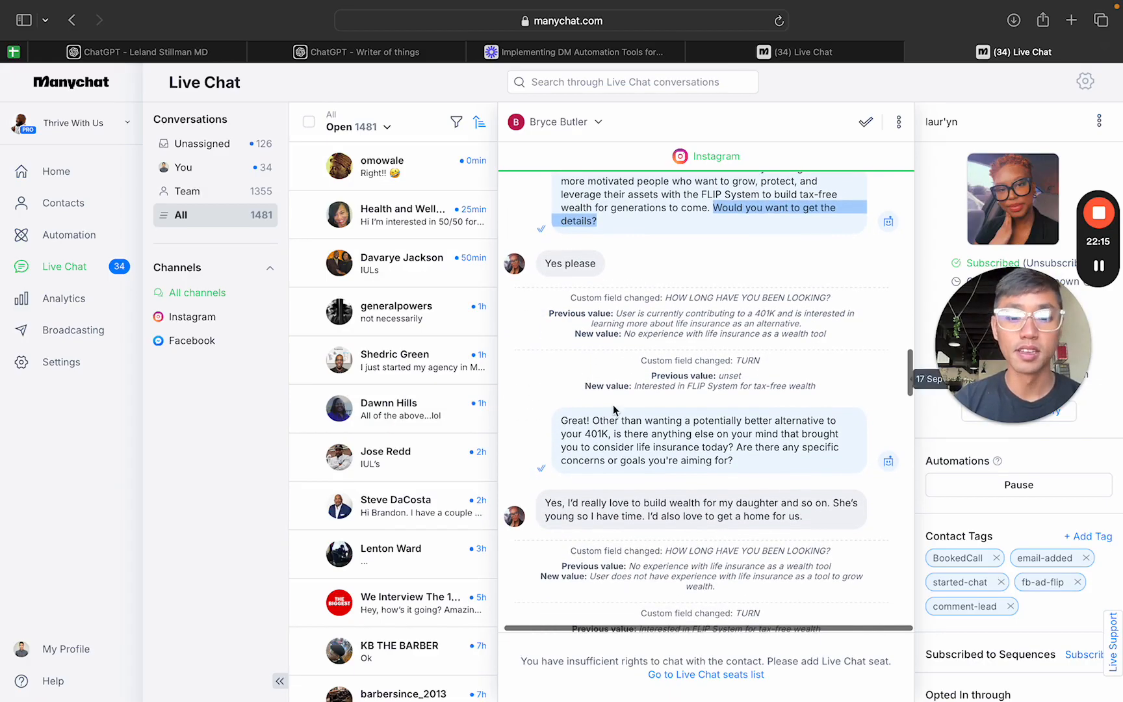
Step: Examine the AI's follow-up question about other reasons, concerns or goals for life insurance and the prospect's answer
left_click(639, 430)
left_click_drag(566, 422, 619, 434)
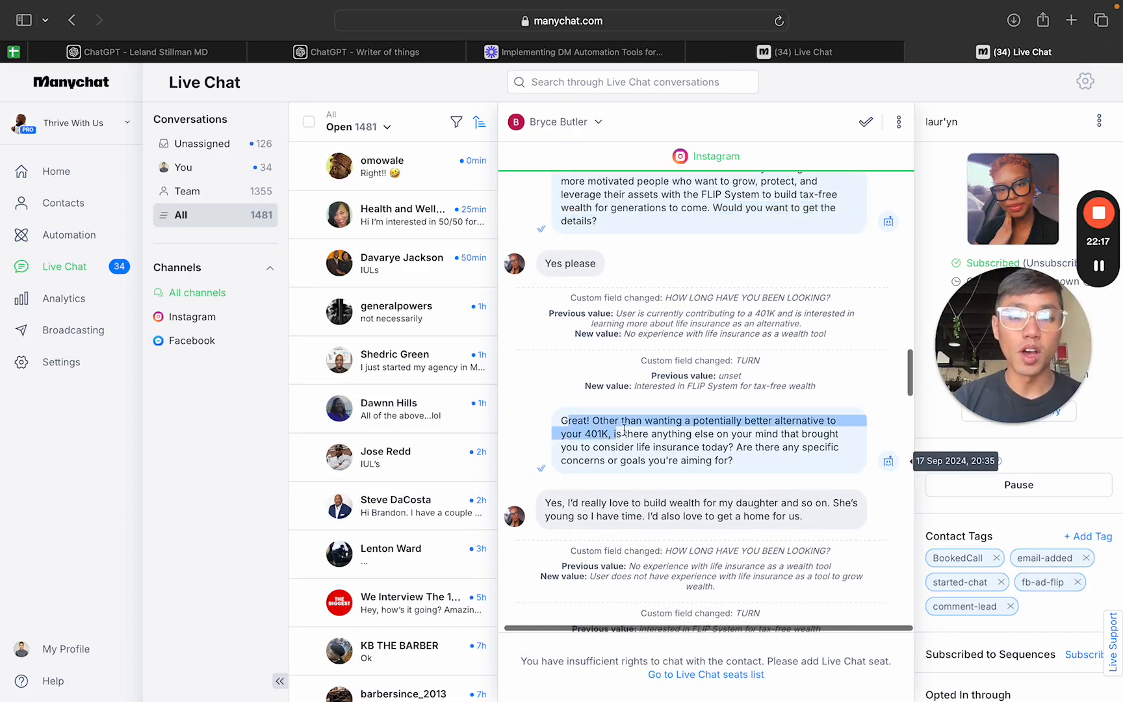
left_click(648, 432)
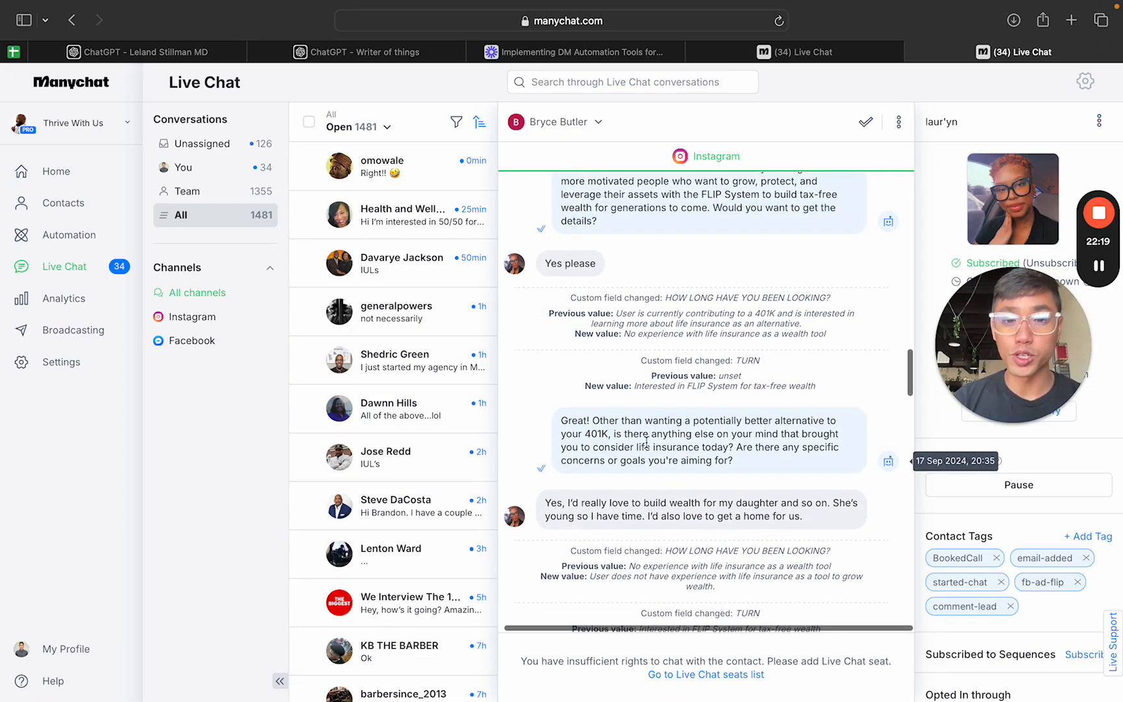
left_click_drag(614, 434, 728, 447)
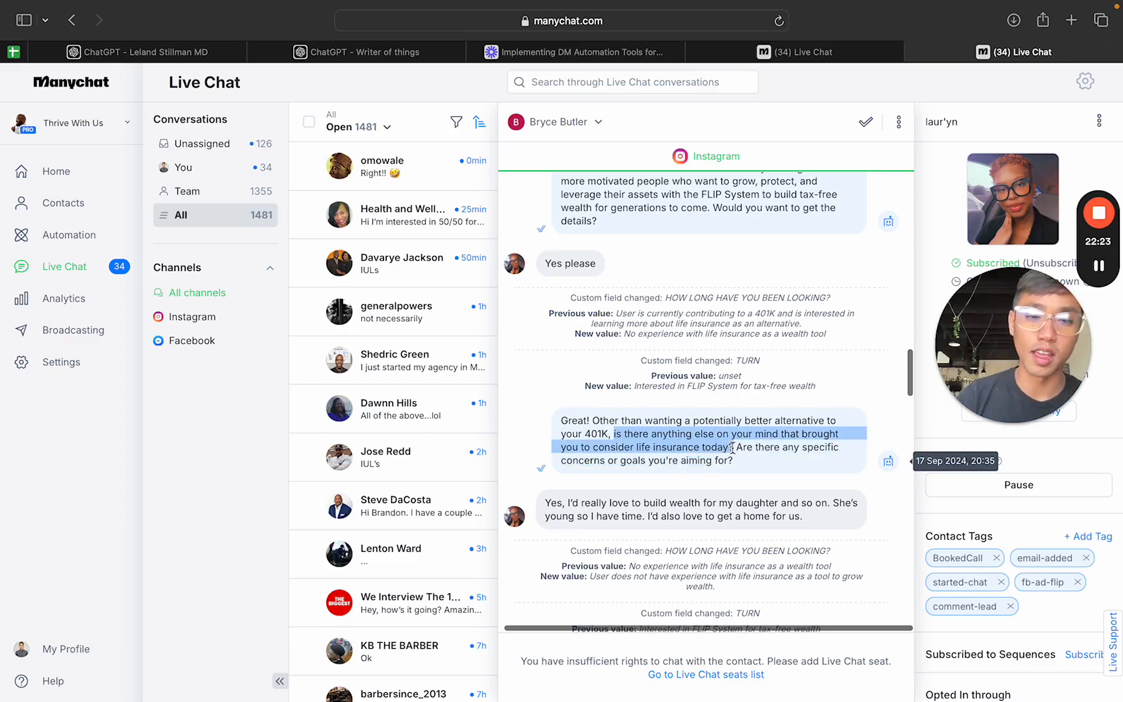
left_click(745, 448)
scroll(650, 448, "down", 4)
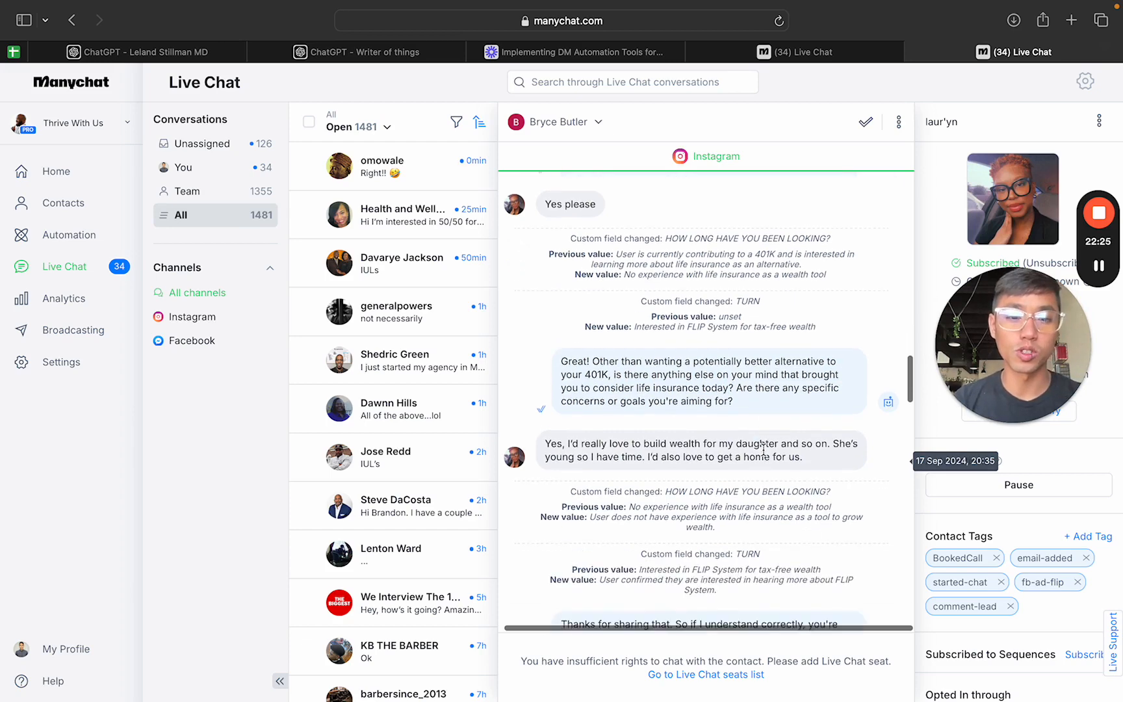
left_click_drag(546, 389, 825, 397)
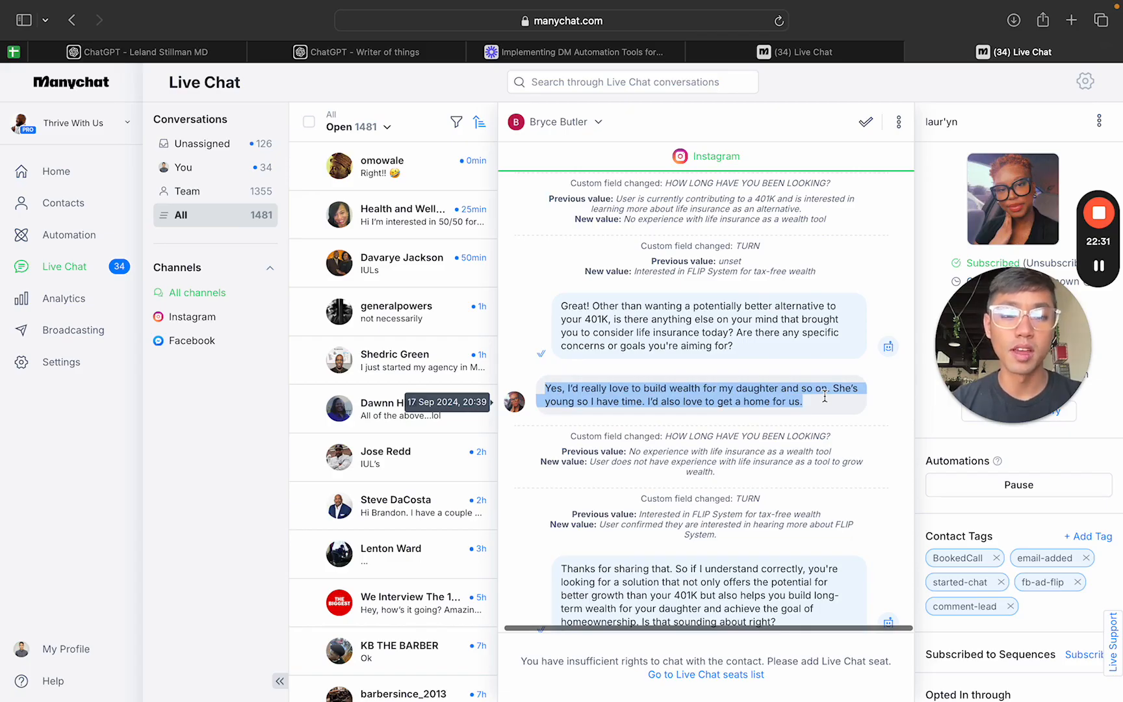
scroll(825, 397, "down", 4)
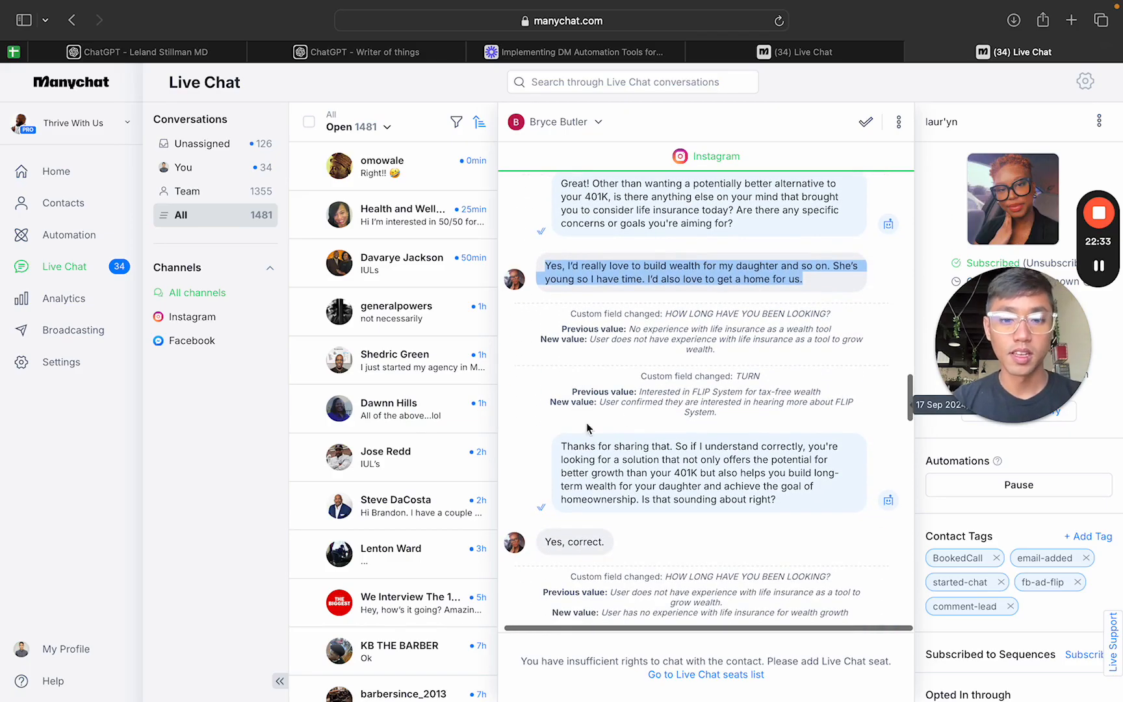
Step: Examine the AI's recap of the prospect's goals, ending in "Is that sounding about right?", and the reply to it
scroll(563, 442, "down", 1)
left_click_drag(562, 419, 669, 419)
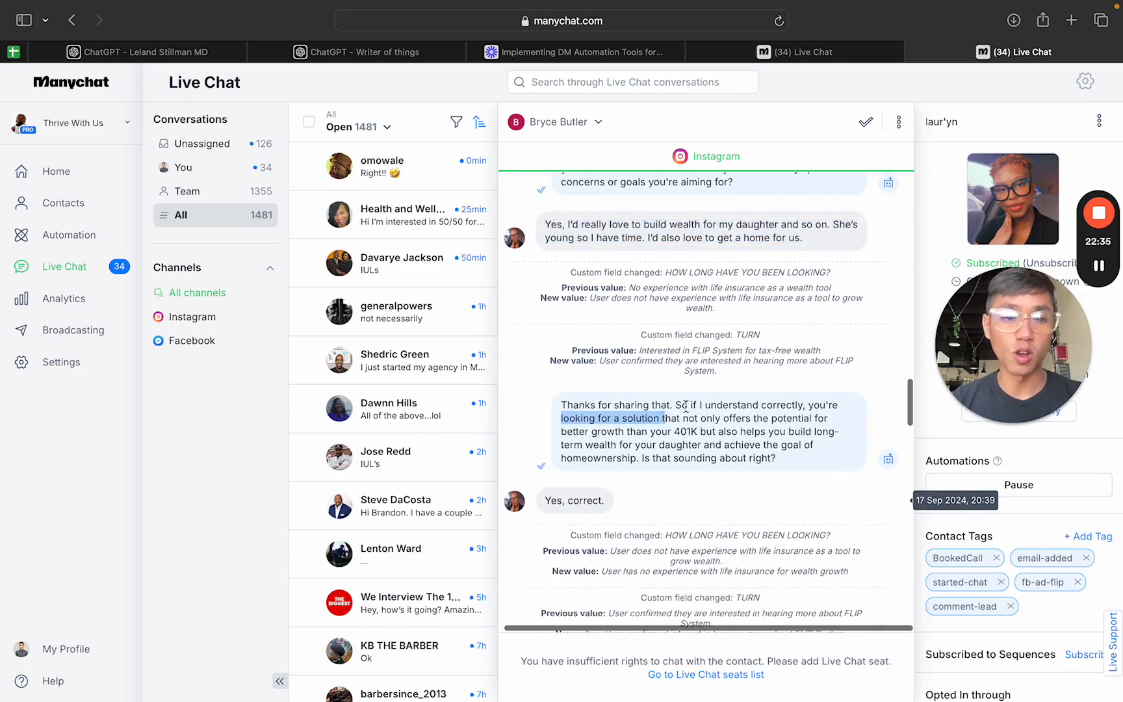
left_click(686, 408)
left_click_drag(576, 418, 776, 458)
scroll(715, 423, "down", 4)
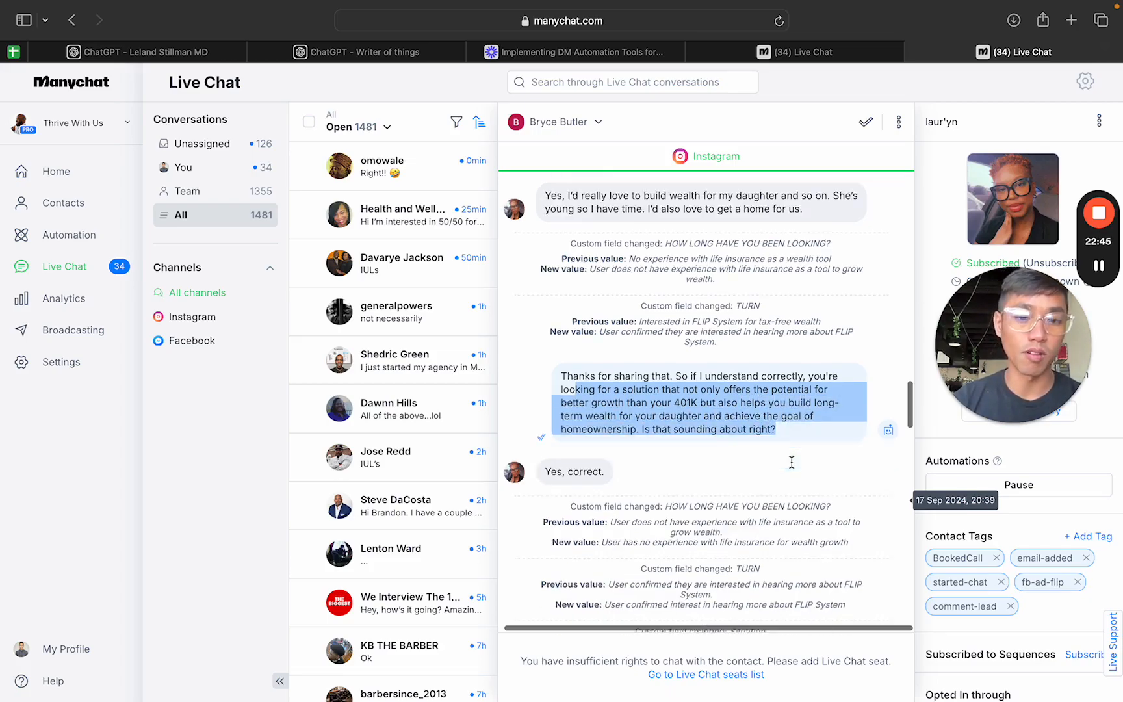
left_click(547, 373)
Step: Read the AI's FLIP System explanation, its "Would you like help implementing this strategy?" question and the prospect's reply
scroll(572, 383, "down", 5)
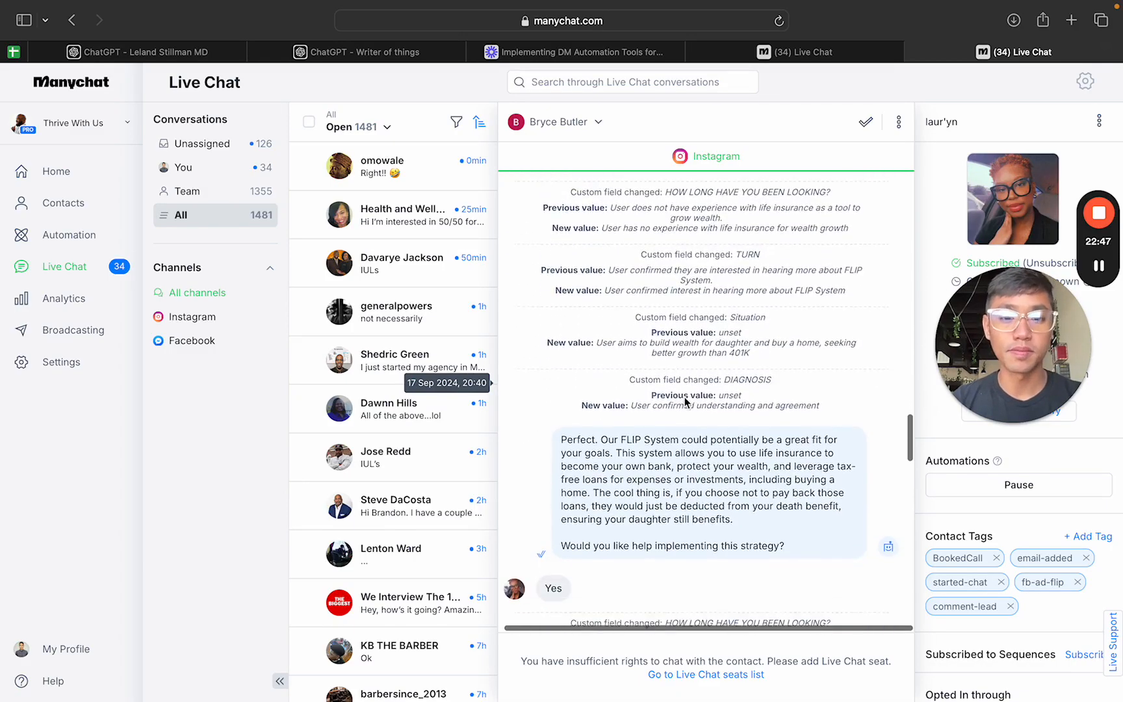
left_click_drag(599, 380, 771, 457)
left_click(620, 398)
left_click(593, 432)
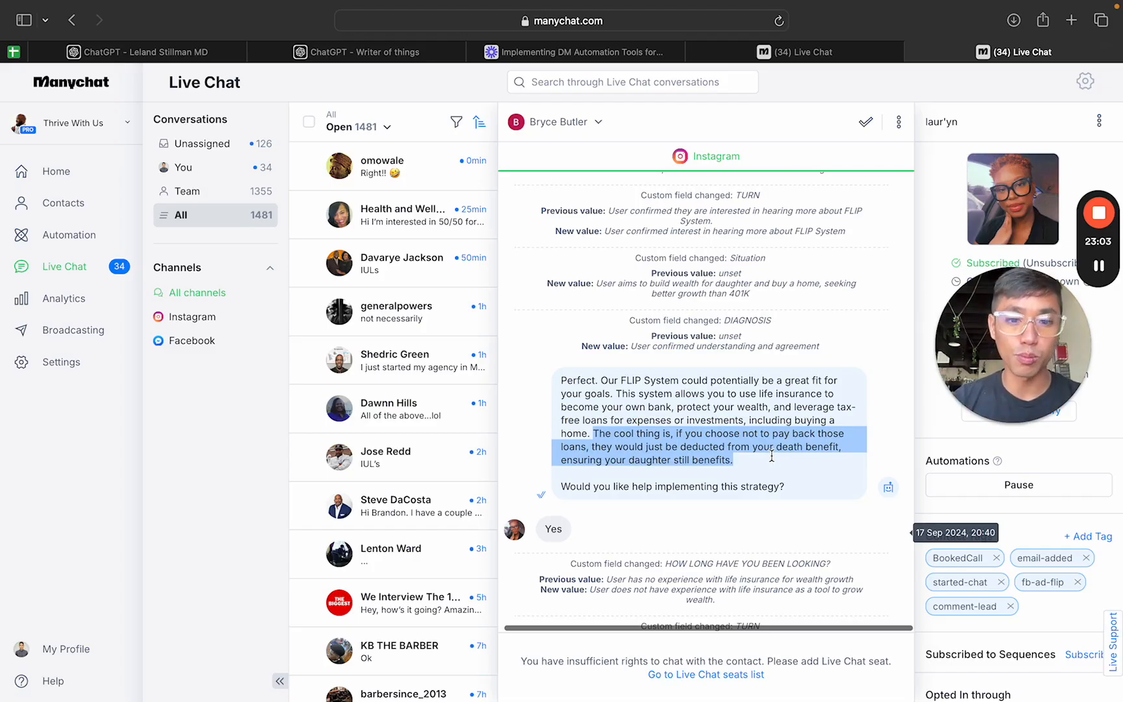
scroll(772, 457, "down", 2)
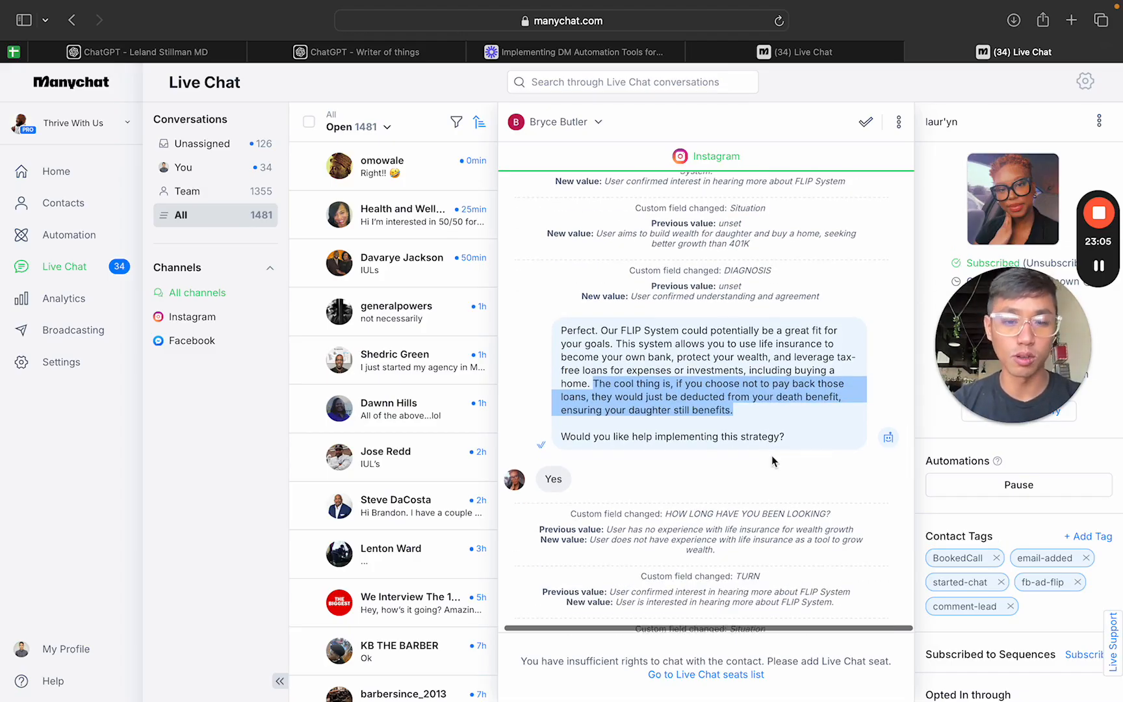
left_click_drag(786, 439, 549, 437)
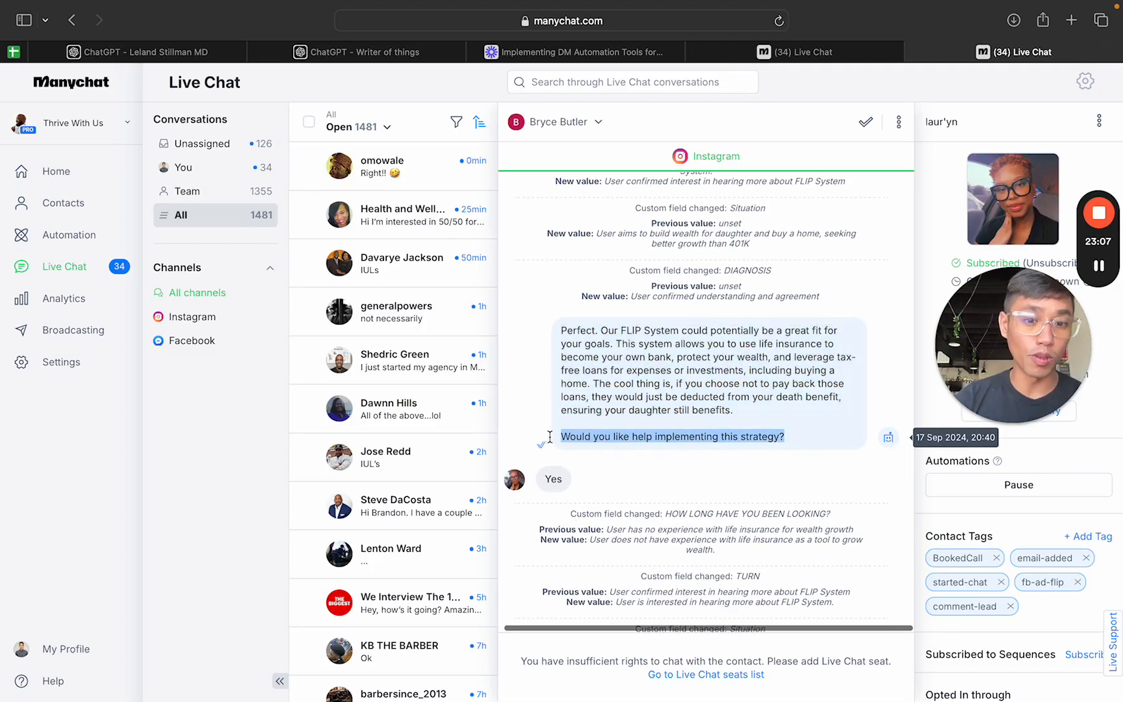
scroll(558, 441, "down", 5)
double_click(554, 261)
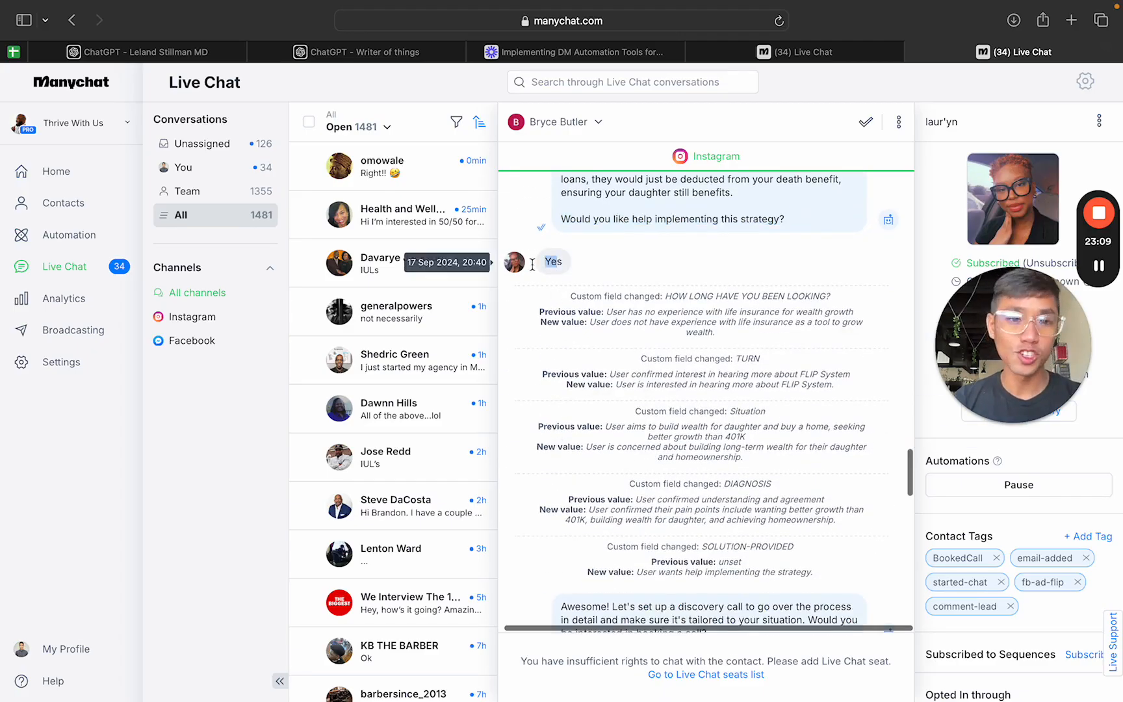
Step: Examine the AI's discovery call invitation, the prospect's reply and the custom field changes that follow
scroll(692, 318, "down", 7)
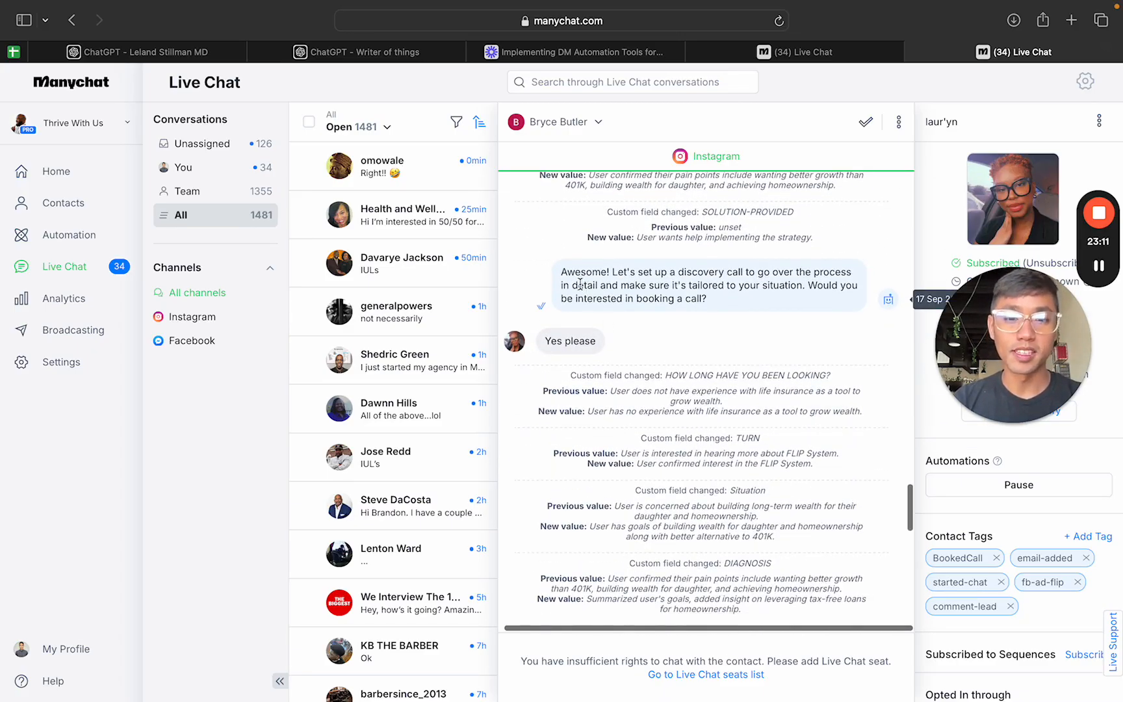
left_click_drag(572, 285, 721, 281)
left_click(771, 278)
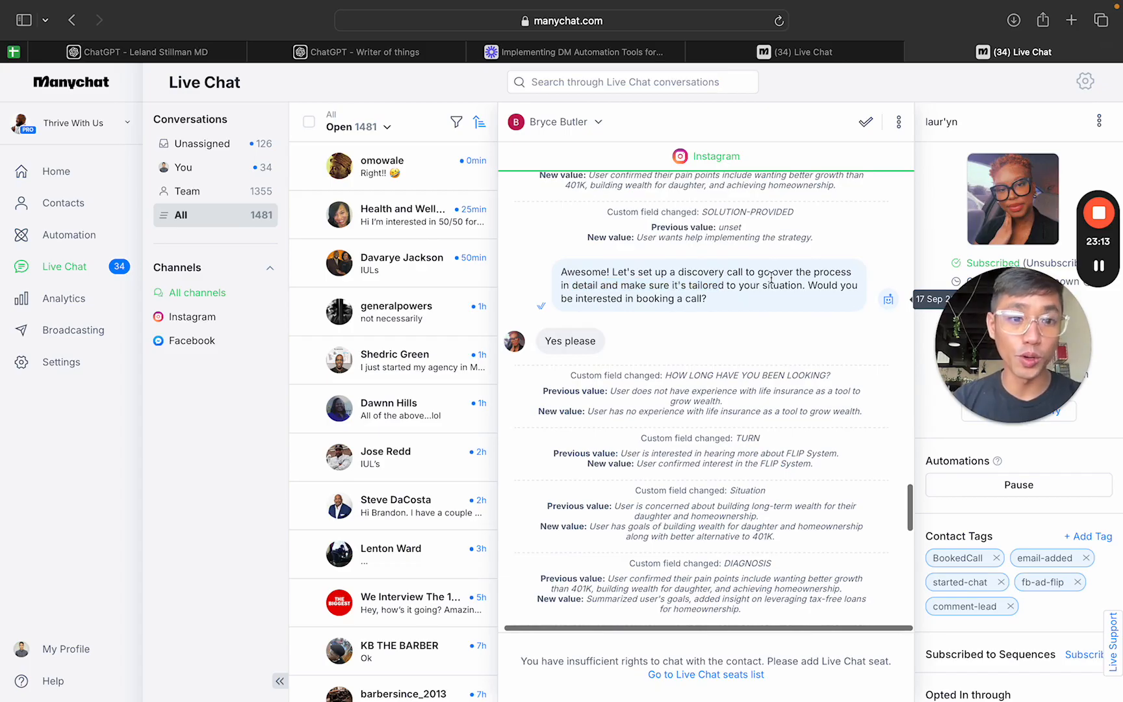
left_click_drag(636, 285, 818, 296)
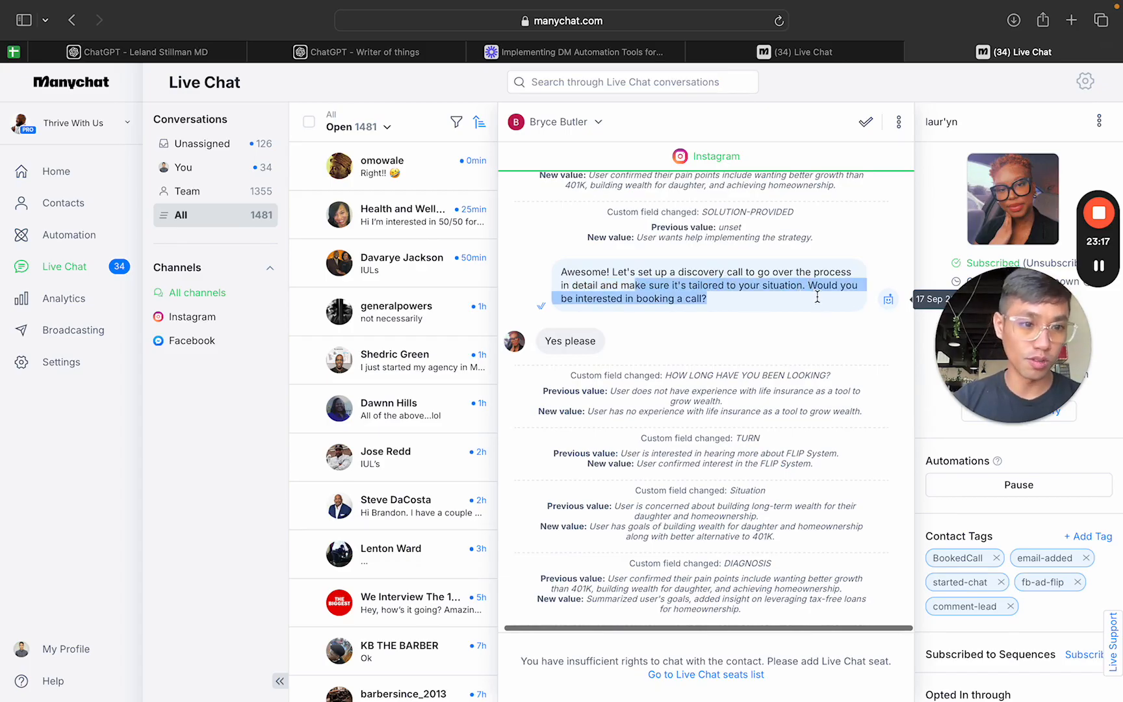
left_click(639, 323)
scroll(655, 334, "down", 6)
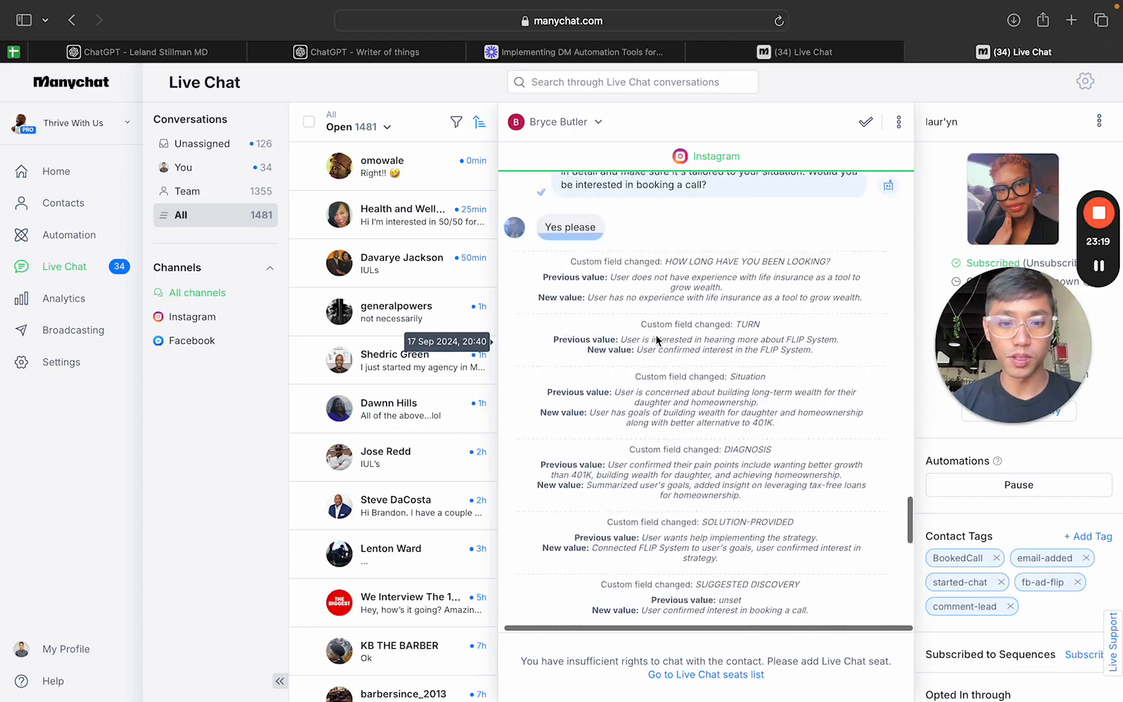
Step: Examine the message with the call booking link, its request for the selected date and time, and the prospect's reply
left_click_drag(561, 352, 742, 351)
left_click(684, 399)
left_click_drag(676, 419, 561, 401)
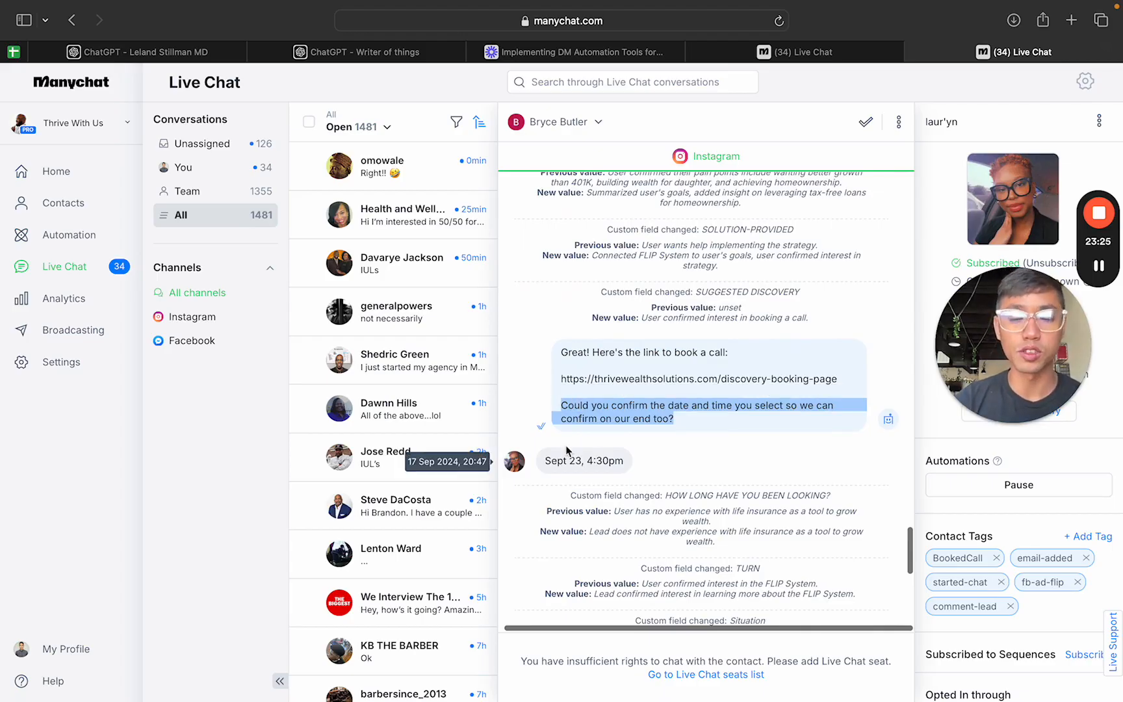
left_click_drag(546, 461, 635, 457)
scroll(628, 465, "down", 3)
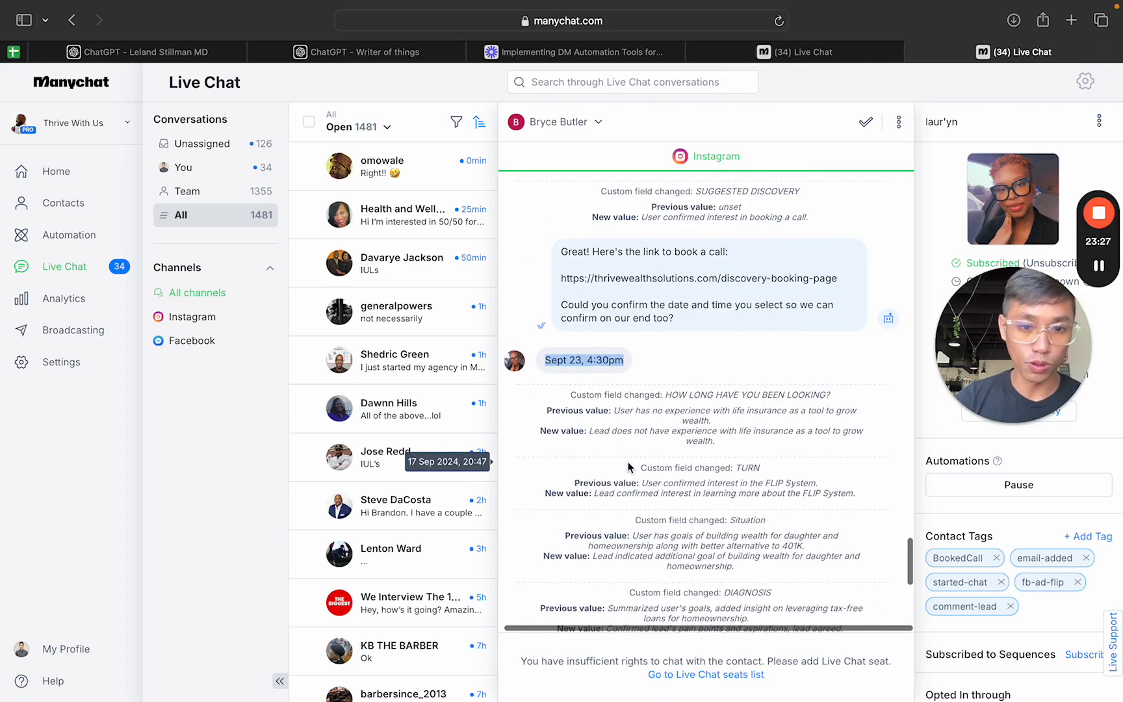
Step: Review the remaining custom field changes, including Confirmed Appointment, and the AI's closing confirmation message
scroll(628, 467, "down", 4)
scroll(628, 466, "down", 6)
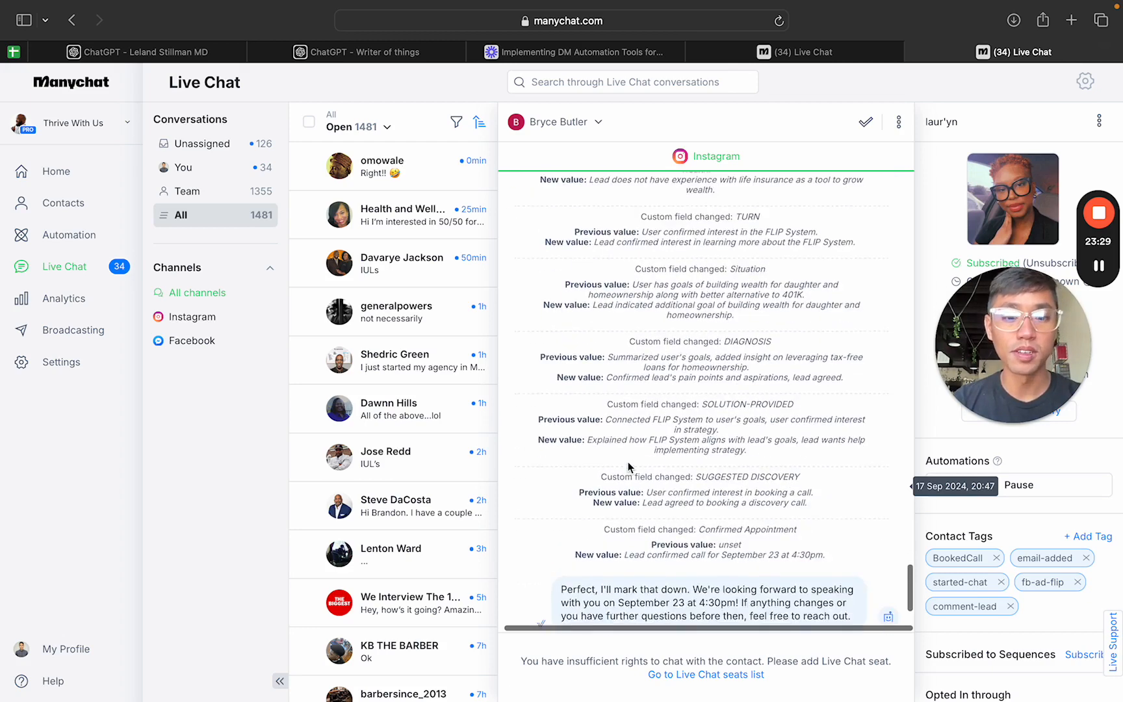
scroll(572, 471, "down", 1)
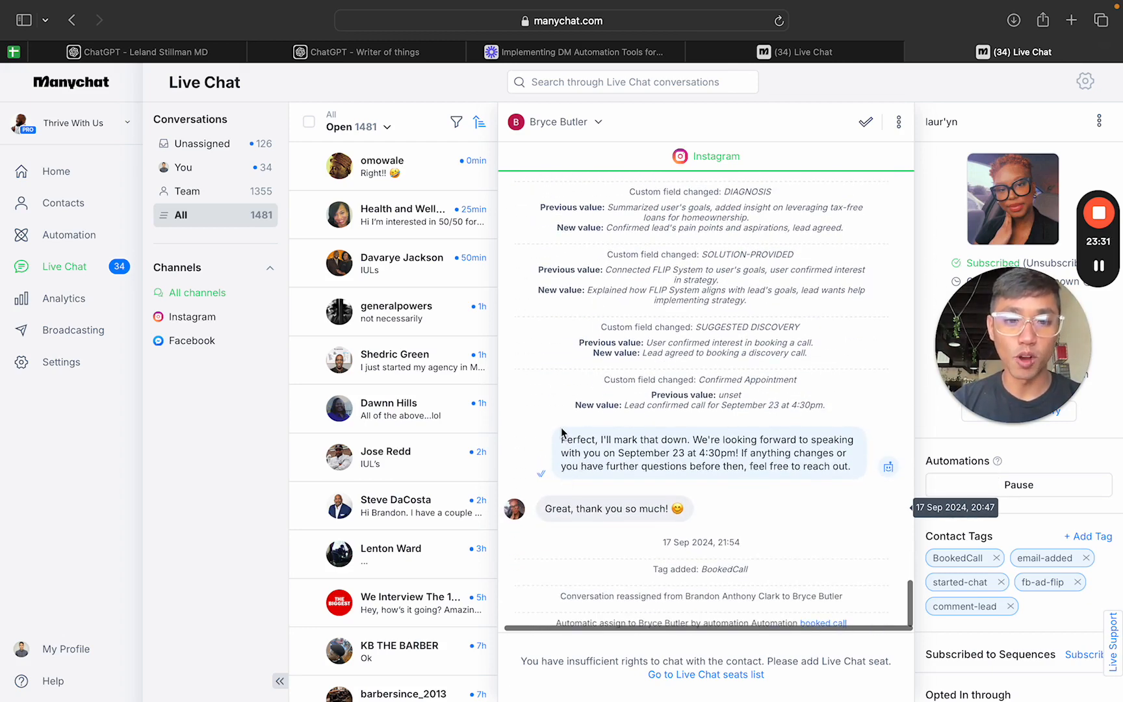
left_click_drag(562, 432, 849, 463)
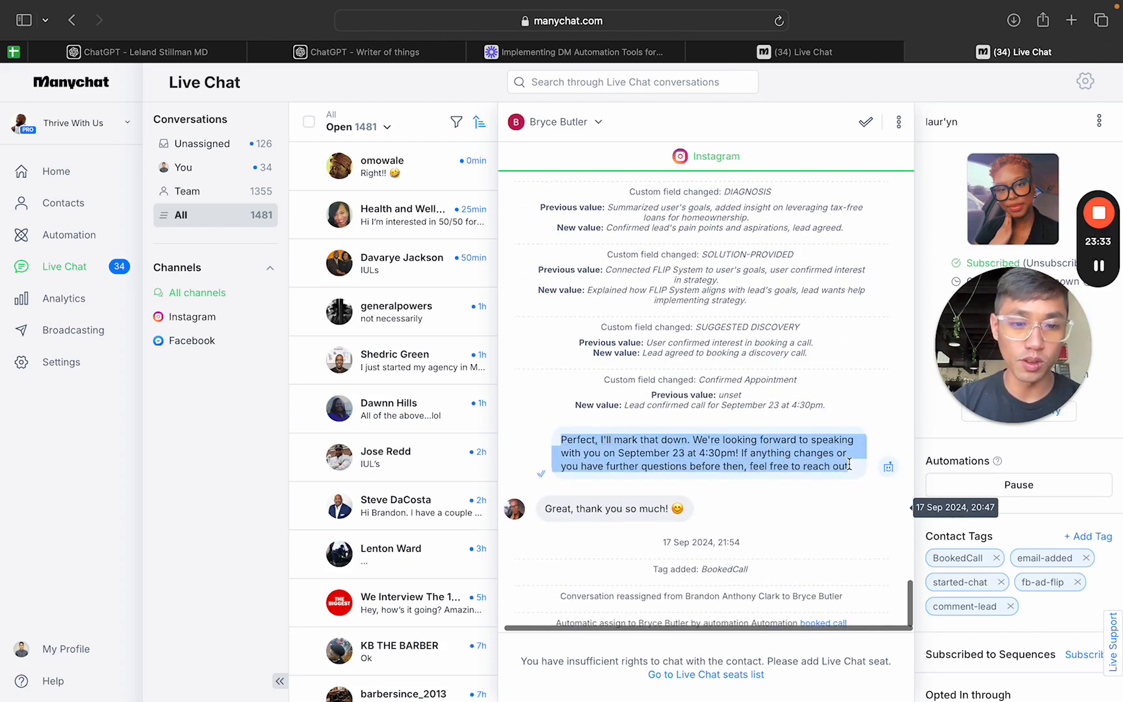
scroll(604, 459, "down", 1)
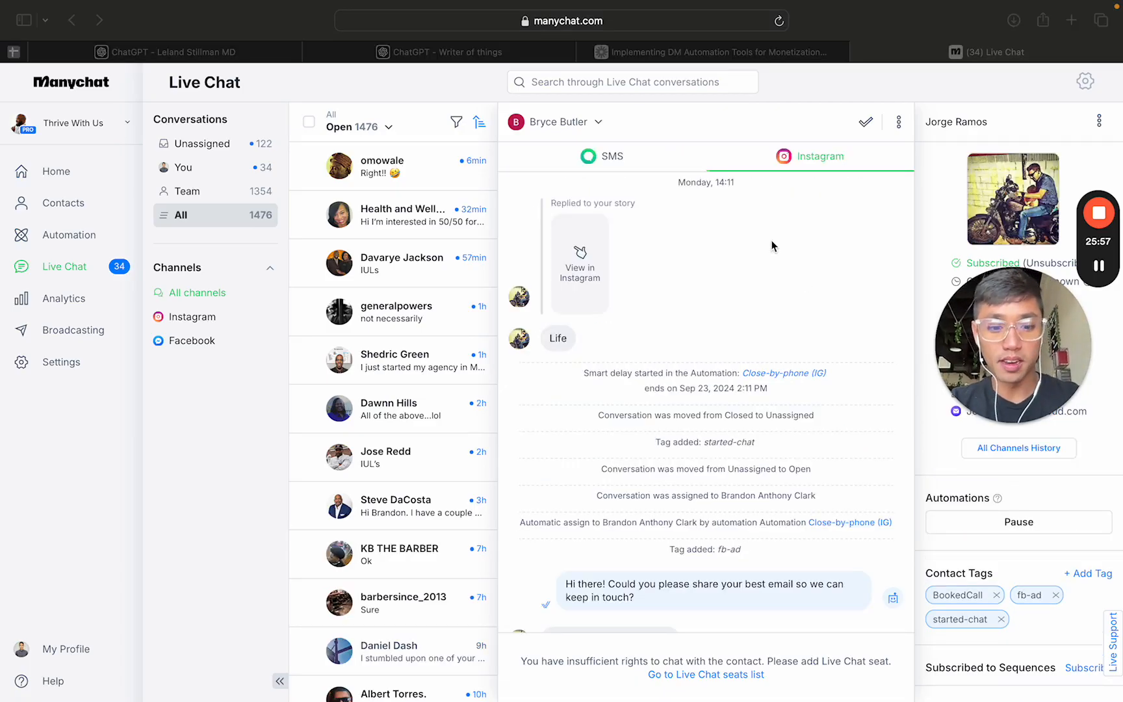
Step: Read the start of the story-reply conversation, highlighting the AI's email request and continuing past its phone number request
key("XF86AudioRaiseVolume")
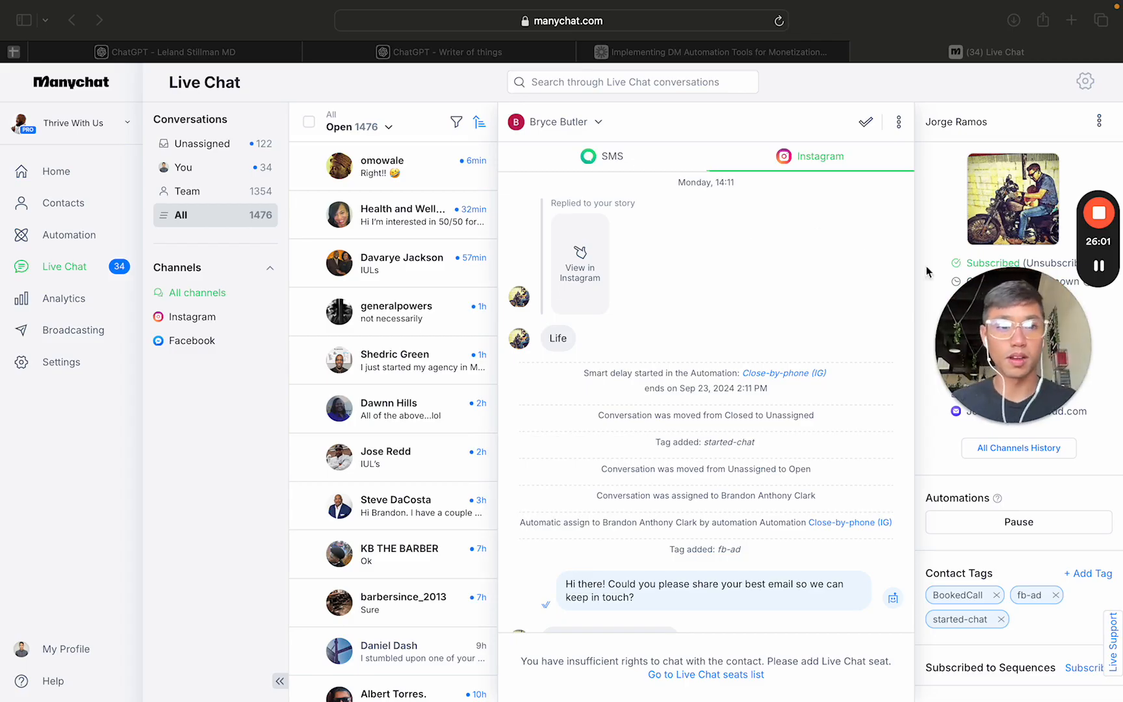
left_click(715, 291)
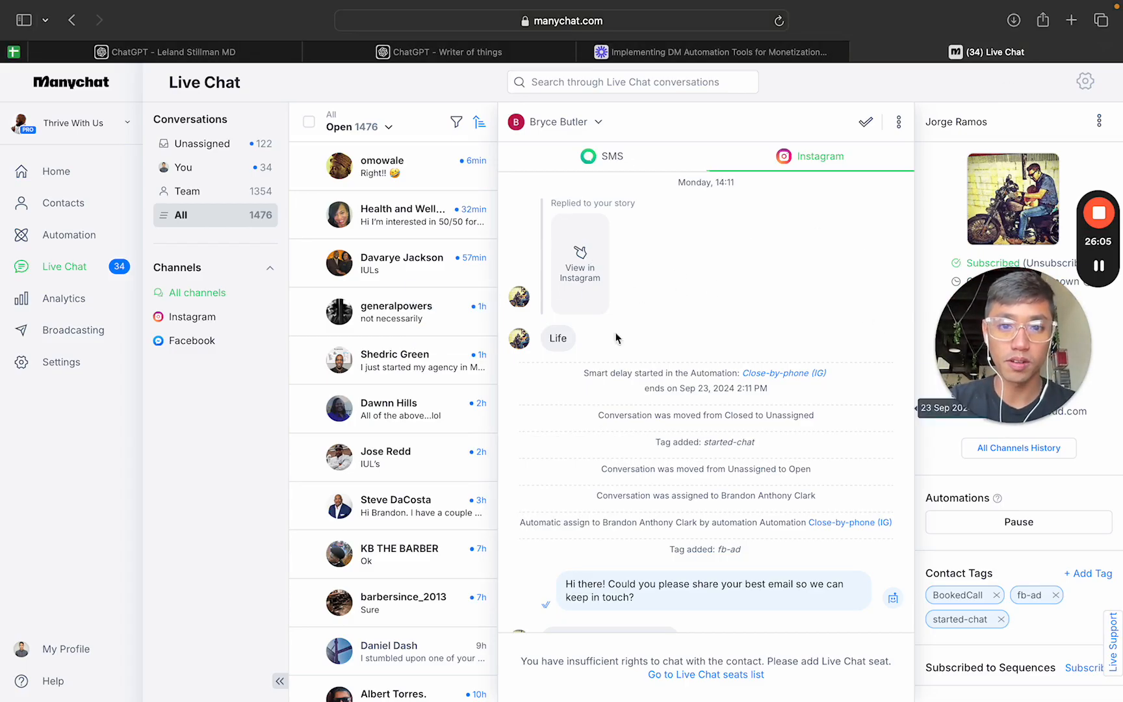
scroll(681, 362, "down", 4)
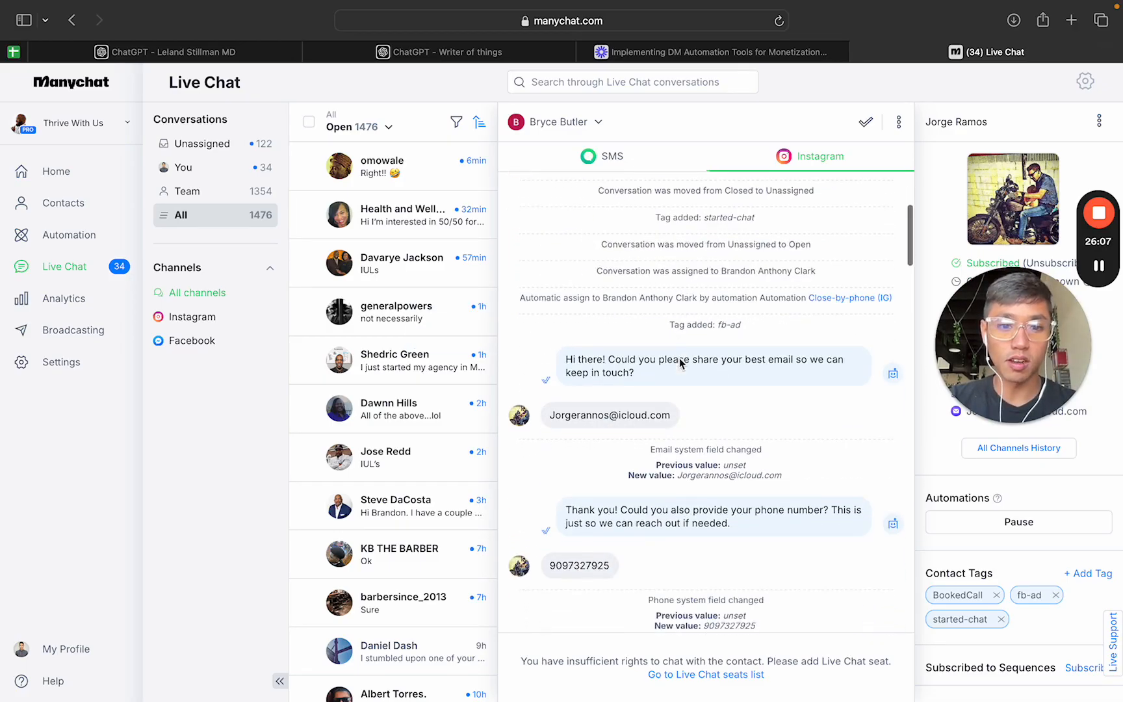
left_click_drag(641, 373, 568, 354)
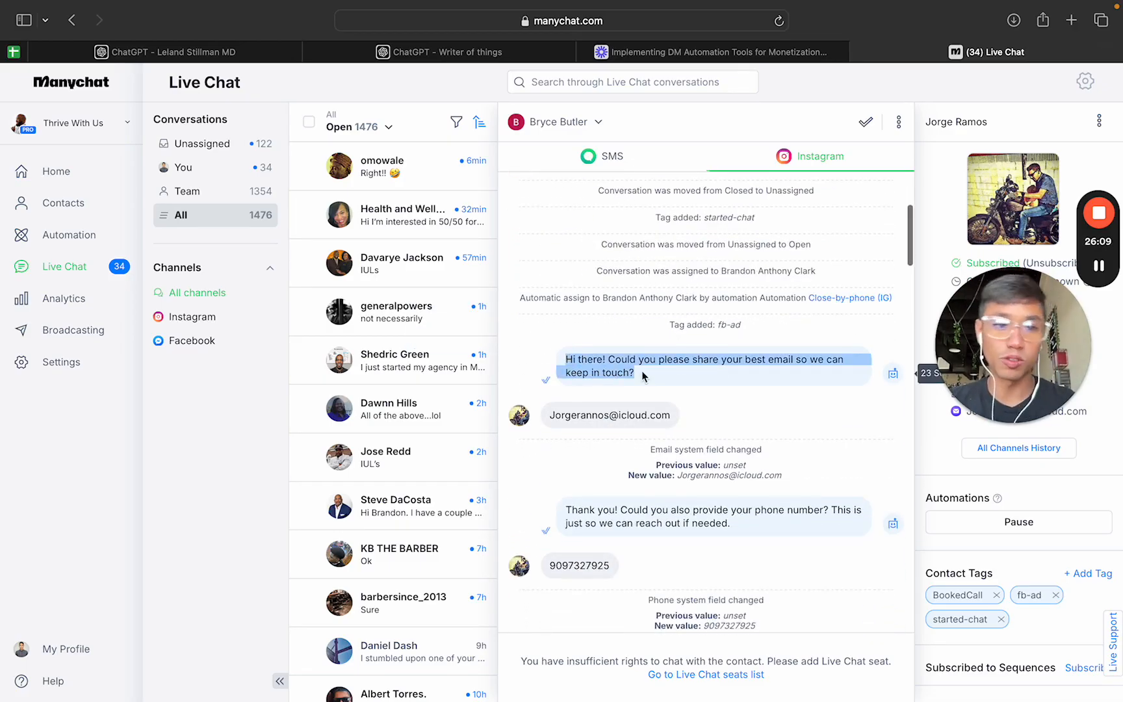
left_click(680, 433)
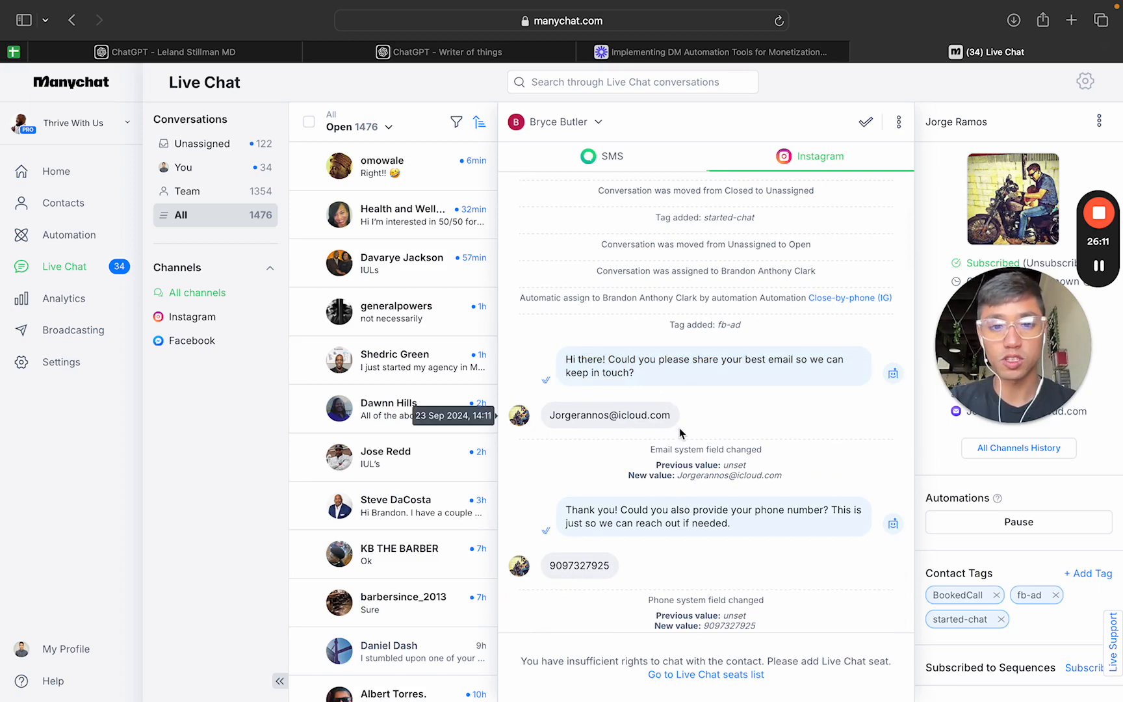
scroll(724, 406, "down", 2)
scroll(604, 409, "down", 2)
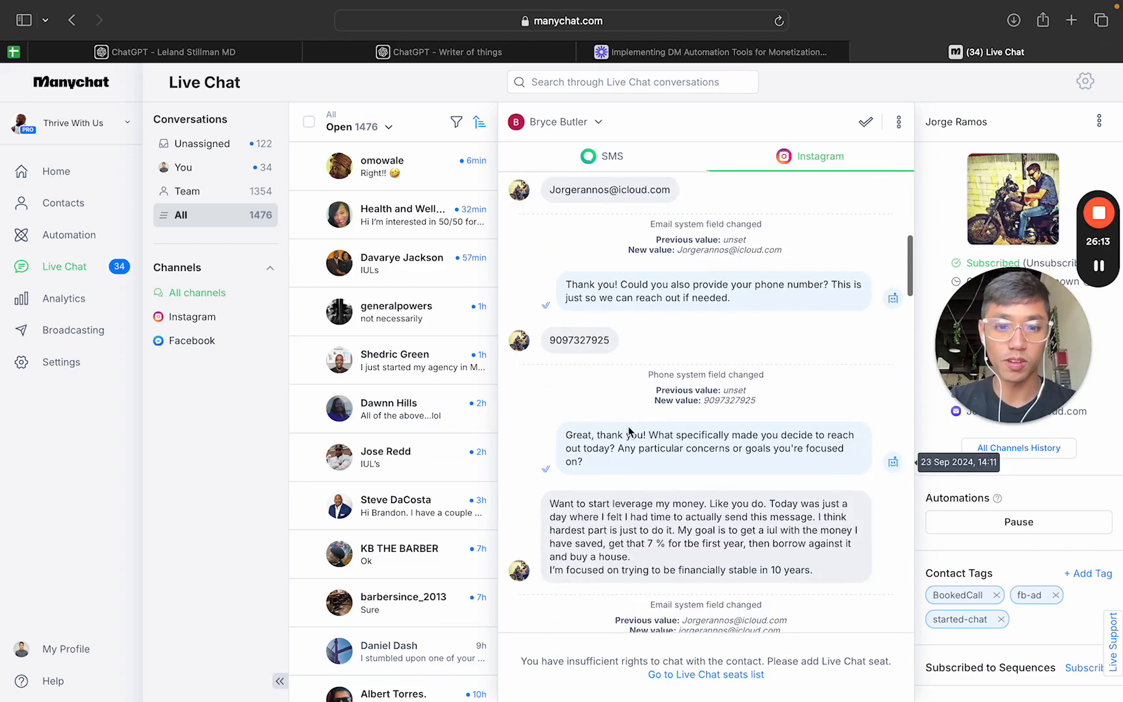
Step: Examine the AI's question about why the prospect reached out and their concerns or goals, along with the prospect's answer
triple_click(599, 457)
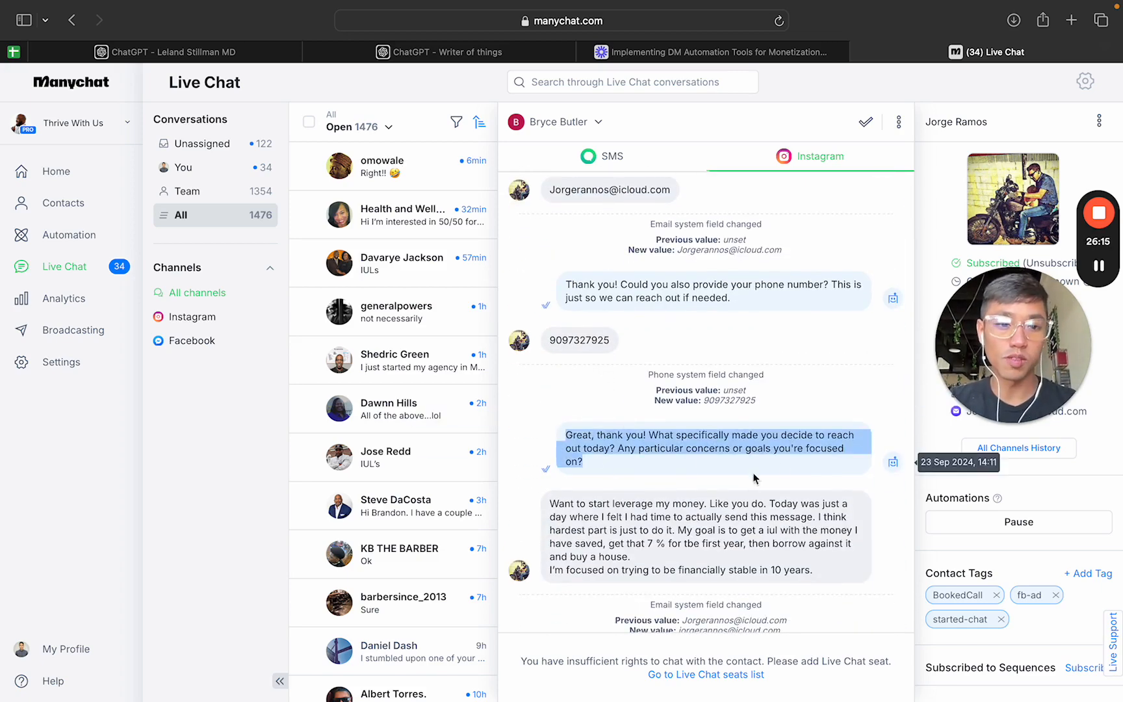
left_click(641, 448)
left_click_drag(617, 448, 665, 465)
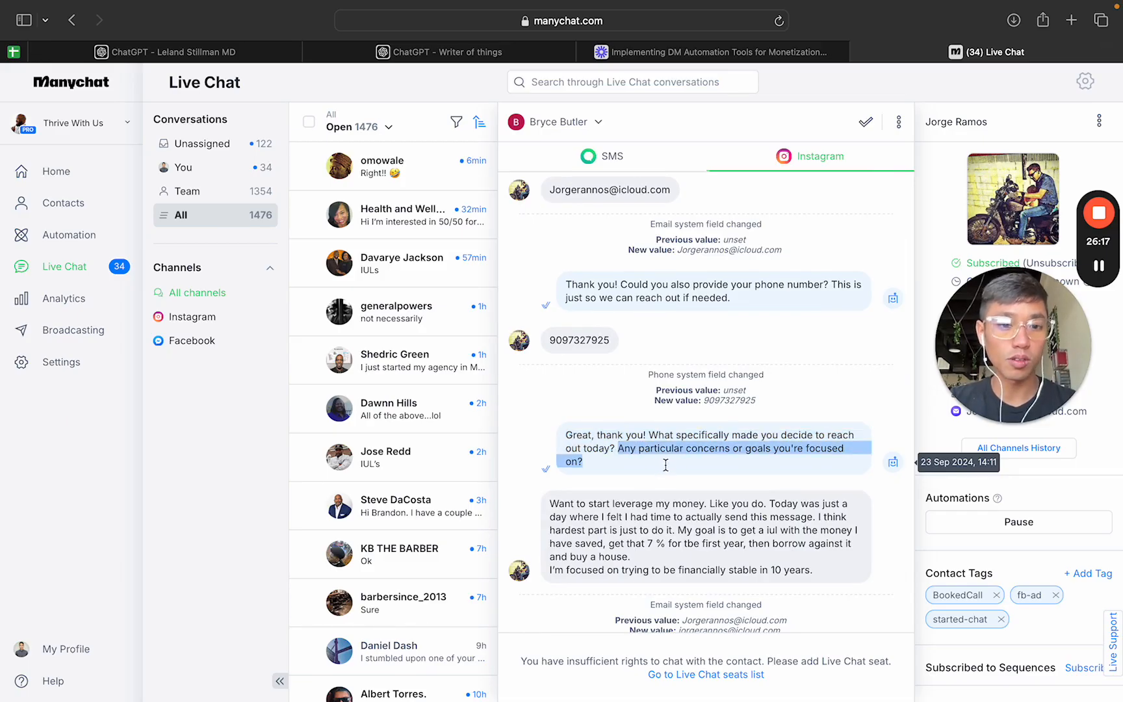
scroll(665, 465, "down", 2)
left_click_drag(546, 397, 598, 418)
scroll(674, 453, "down", 1)
scroll(575, 380, "down", 5)
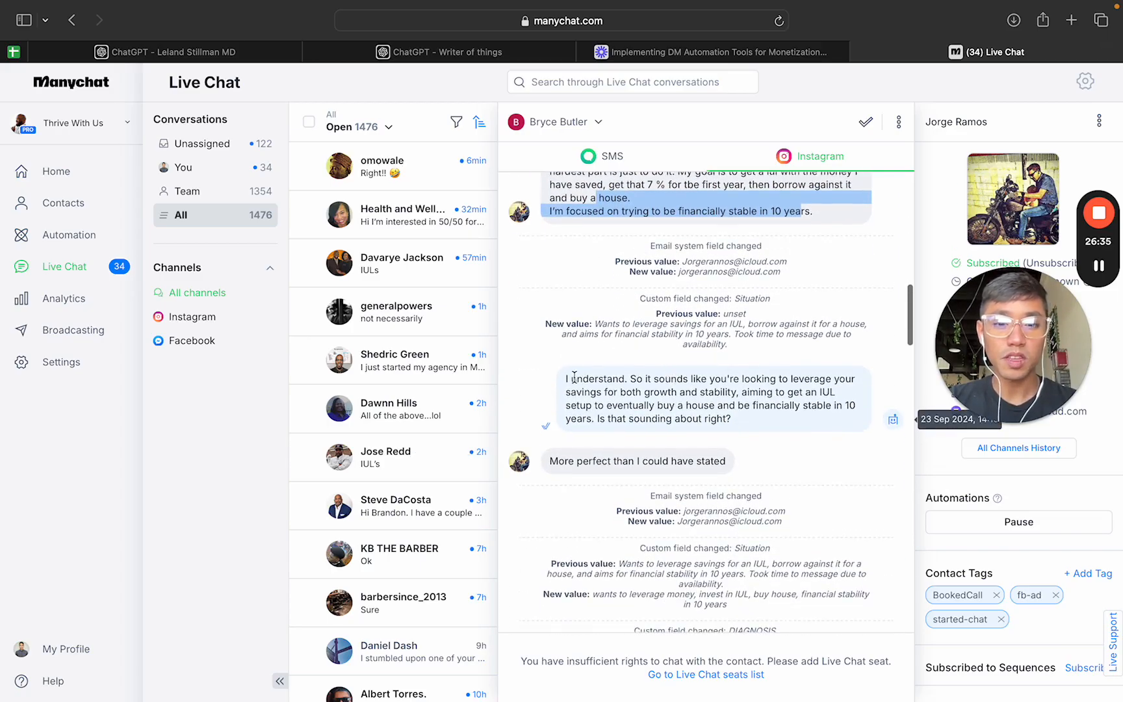
Step: Read the AI's recap of the prospect's goals, its unique policy design pitch with the "Should we help you implement this strategy?" question, and the replies
left_click_drag(575, 377, 550, 461)
scroll(634, 458, "down", 1)
scroll(634, 459, "down", 5)
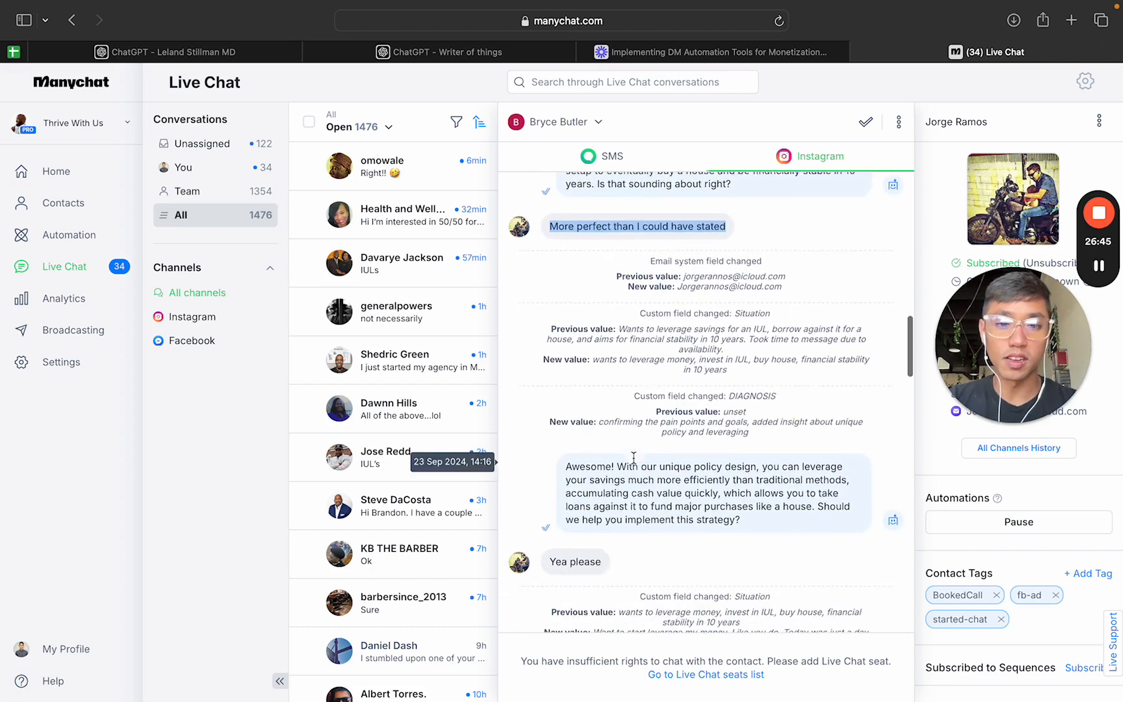
left_click_drag(617, 417, 741, 471)
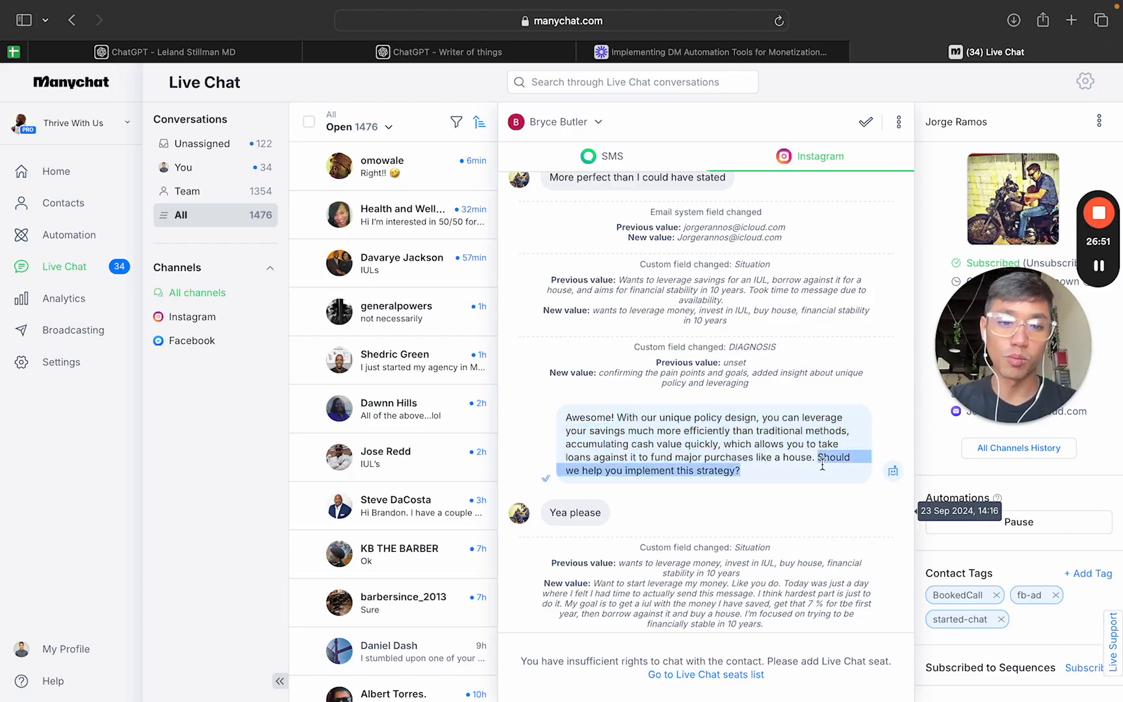
scroll(650, 442, "down", 2)
left_click_drag(603, 399, 539, 400)
Step: Examine the AI's discovery call invitation, the prospect's question about call length and details, and the AI's explanation of the call
scroll(757, 431, "down", 6)
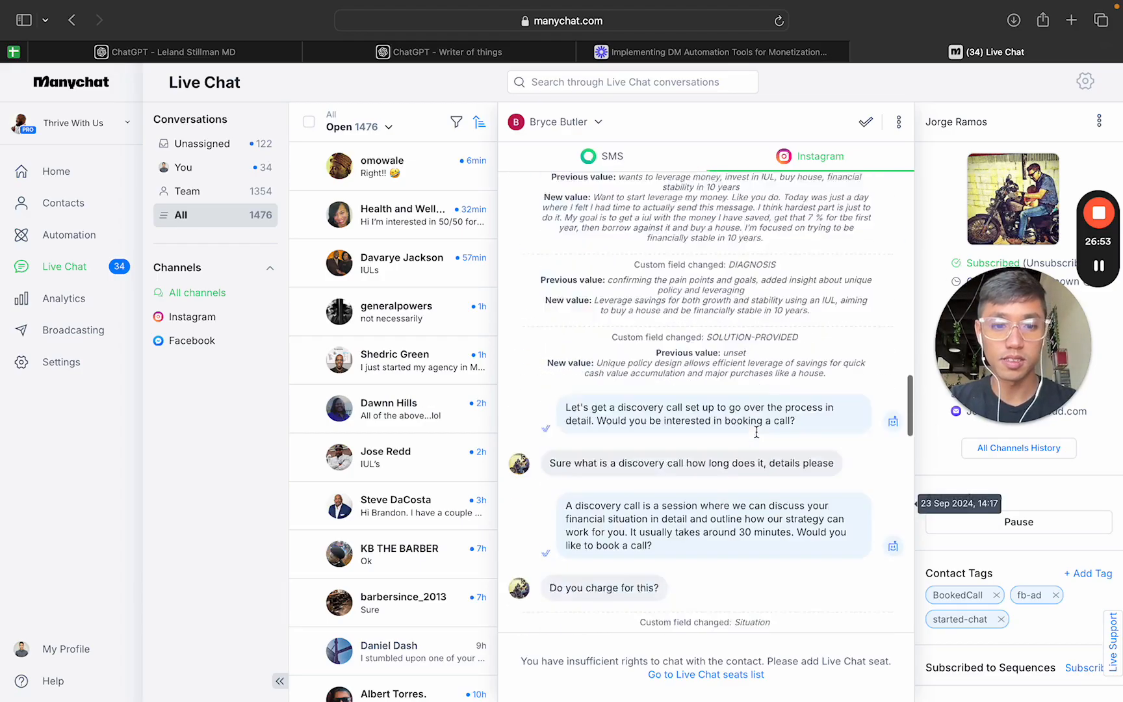
left_click_drag(570, 309, 808, 324)
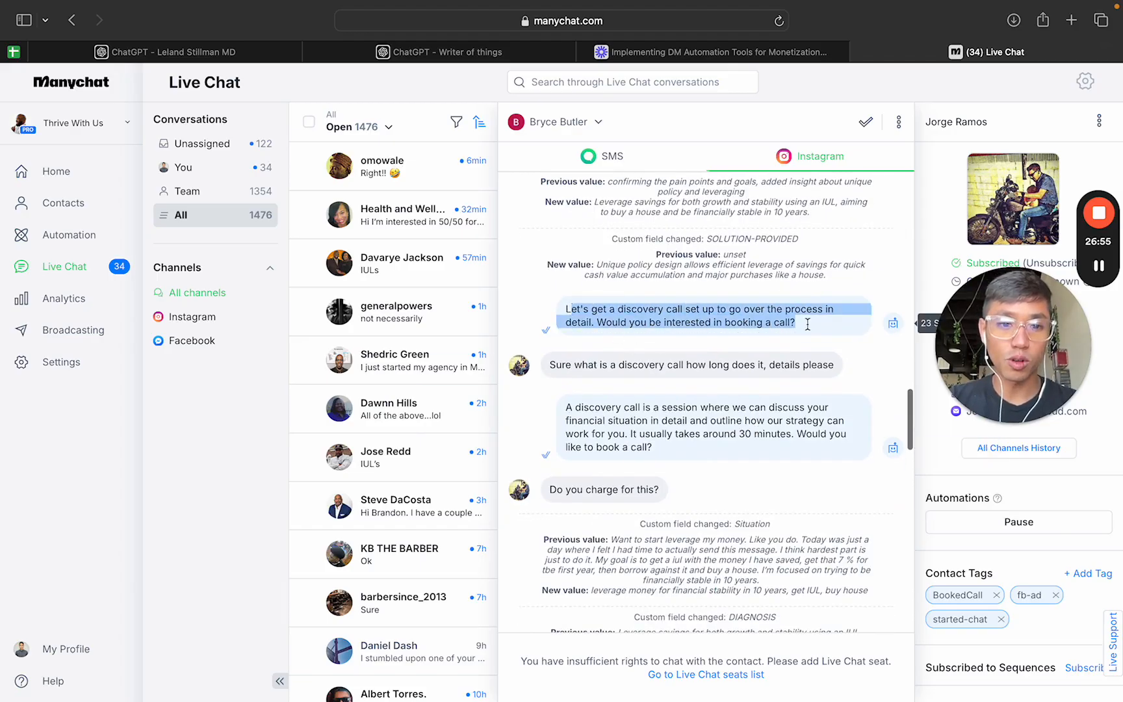
left_click_drag(548, 365, 836, 362)
left_click(802, 381)
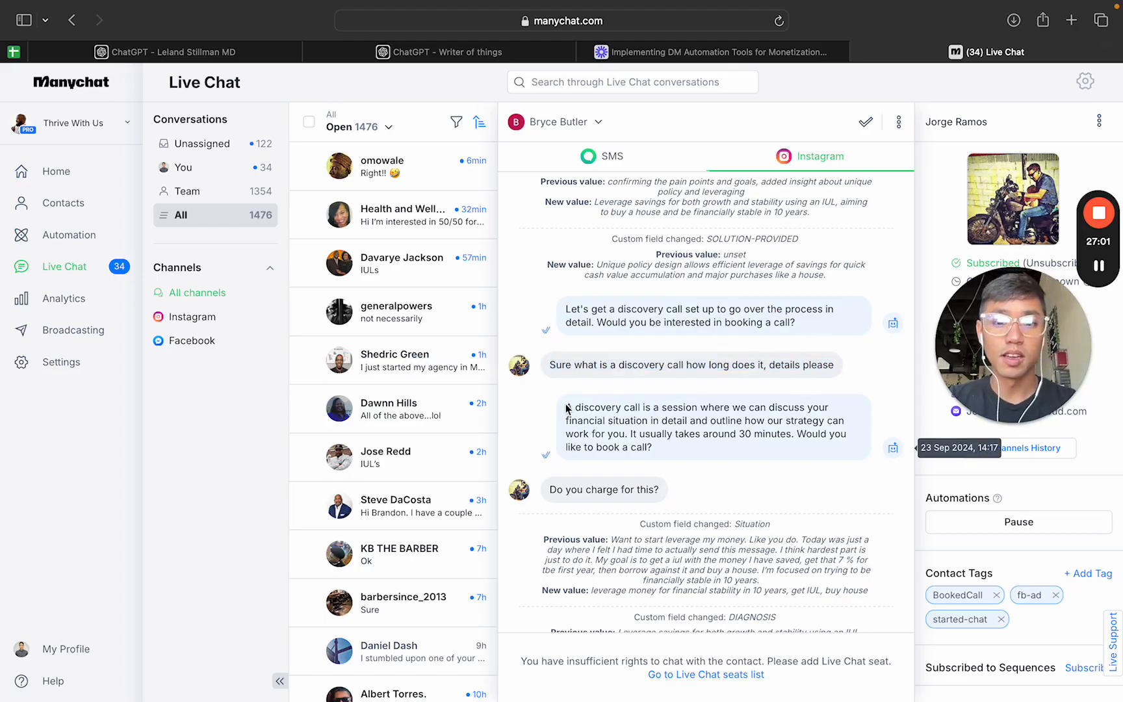
left_click_drag(563, 404, 754, 435)
left_click_drag(788, 434, 797, 449)
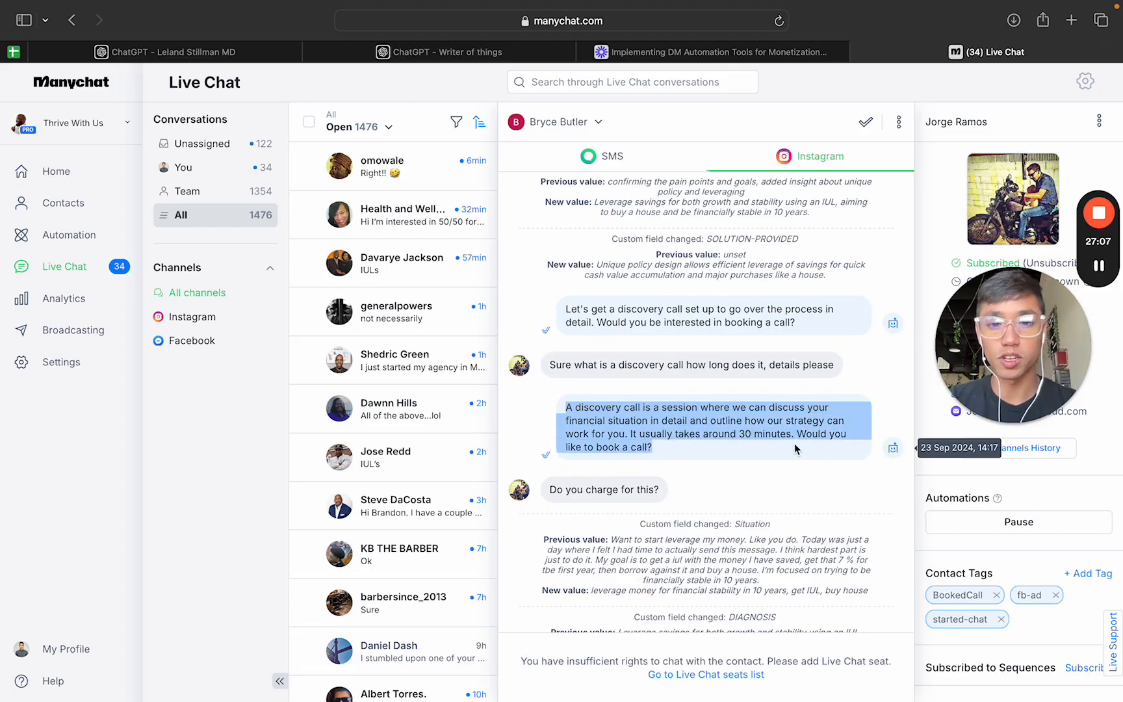
Step: Review the prospect's "Do you charge for this?" question, the AI's answer about the call's cost, and the prospect's response
scroll(795, 446, "down", 2)
left_click(658, 396)
scroll(707, 416, "down", 5)
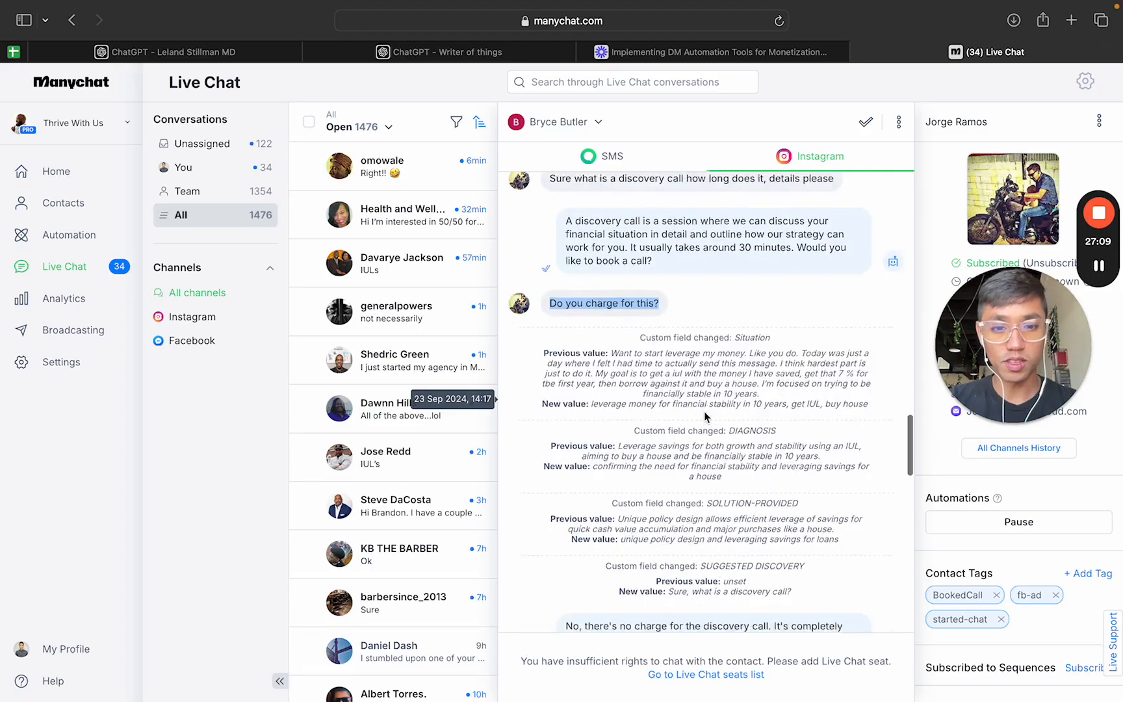
left_click_drag(589, 486, 549, 483)
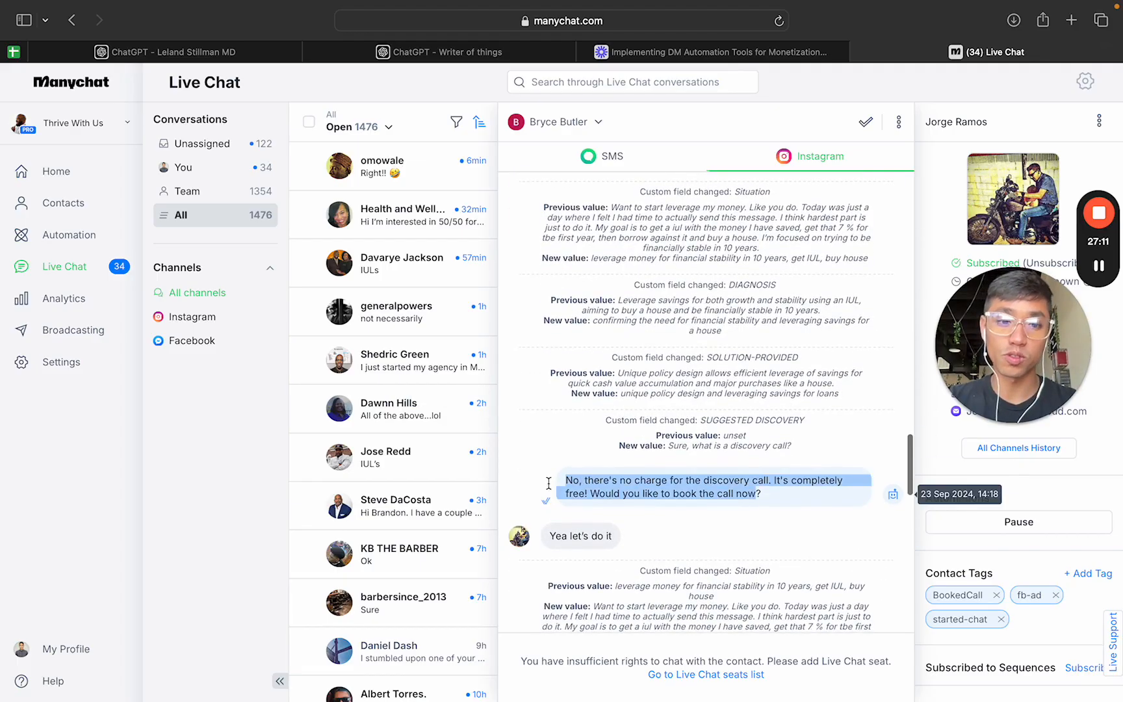
scroll(664, 510, "down", 1)
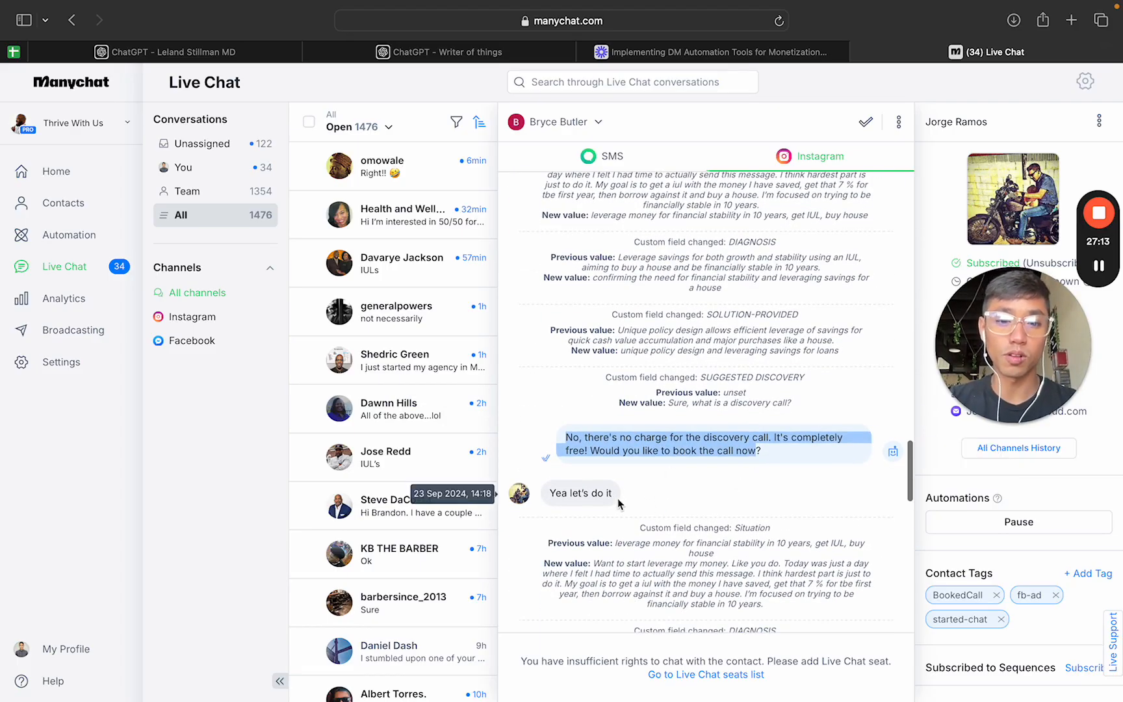
left_click_drag(619, 502, 541, 498)
Step: Read the booking link message, the gentle reminder, the prospect's chosen date and time, and the AI's booking confirmation
scroll(646, 494, "down", 10)
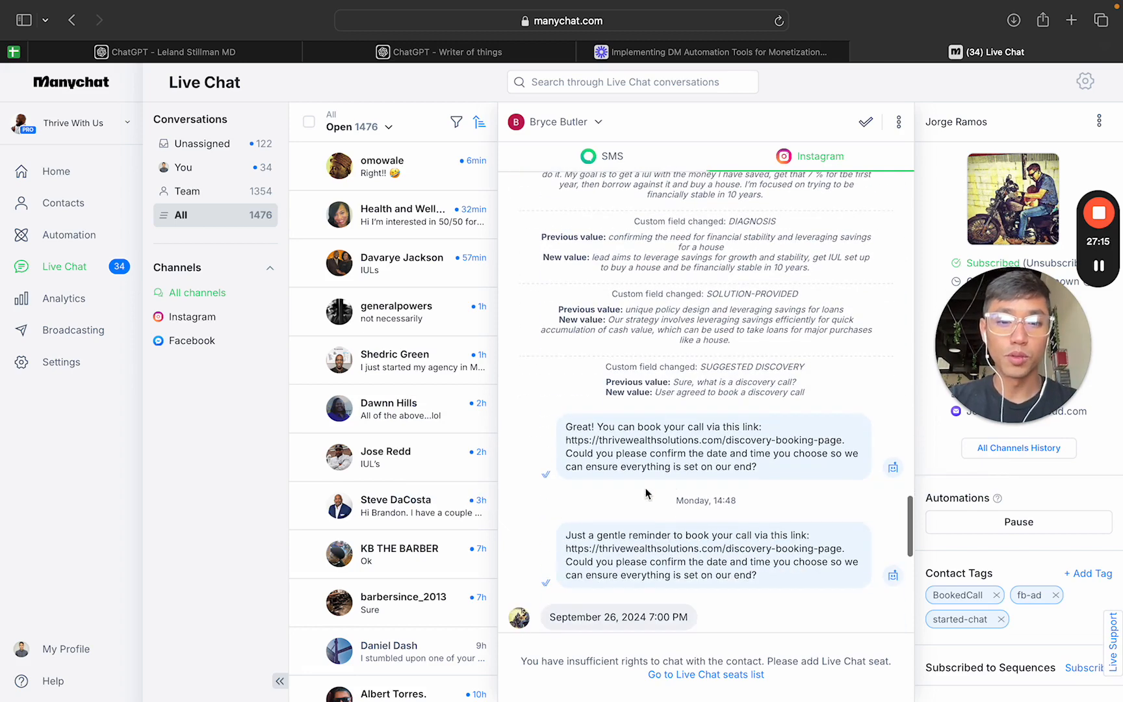
left_click_drag(576, 437, 554, 406)
scroll(757, 466, "down", 3)
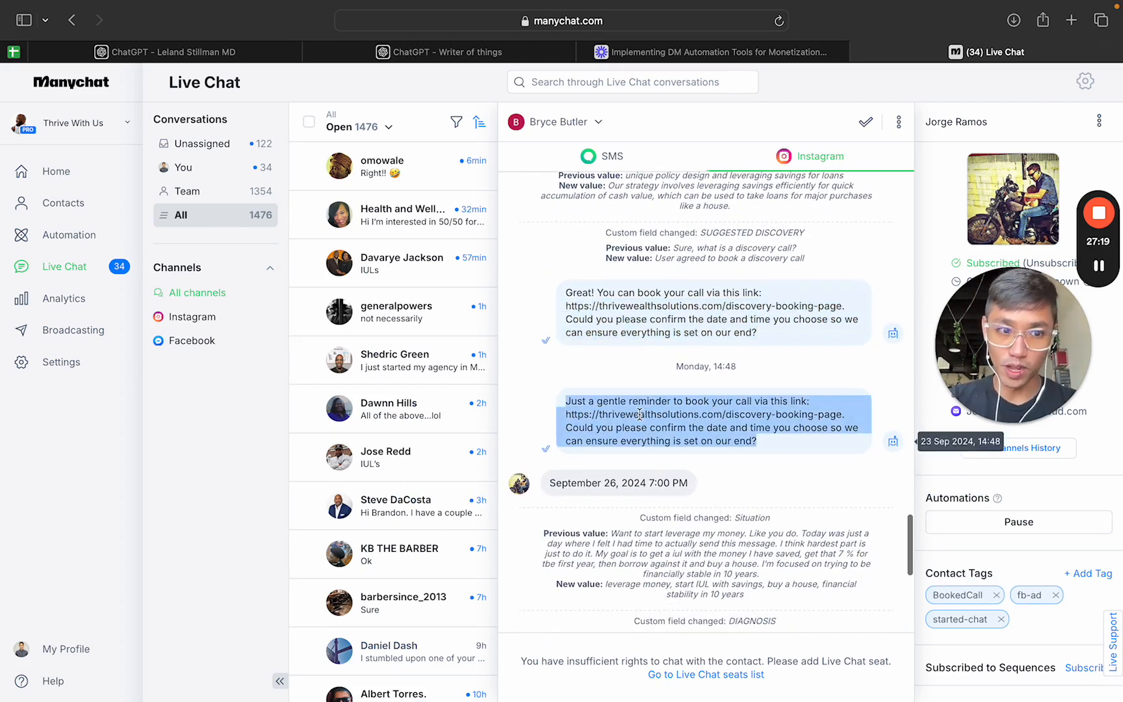
left_click_drag(697, 489, 520, 479)
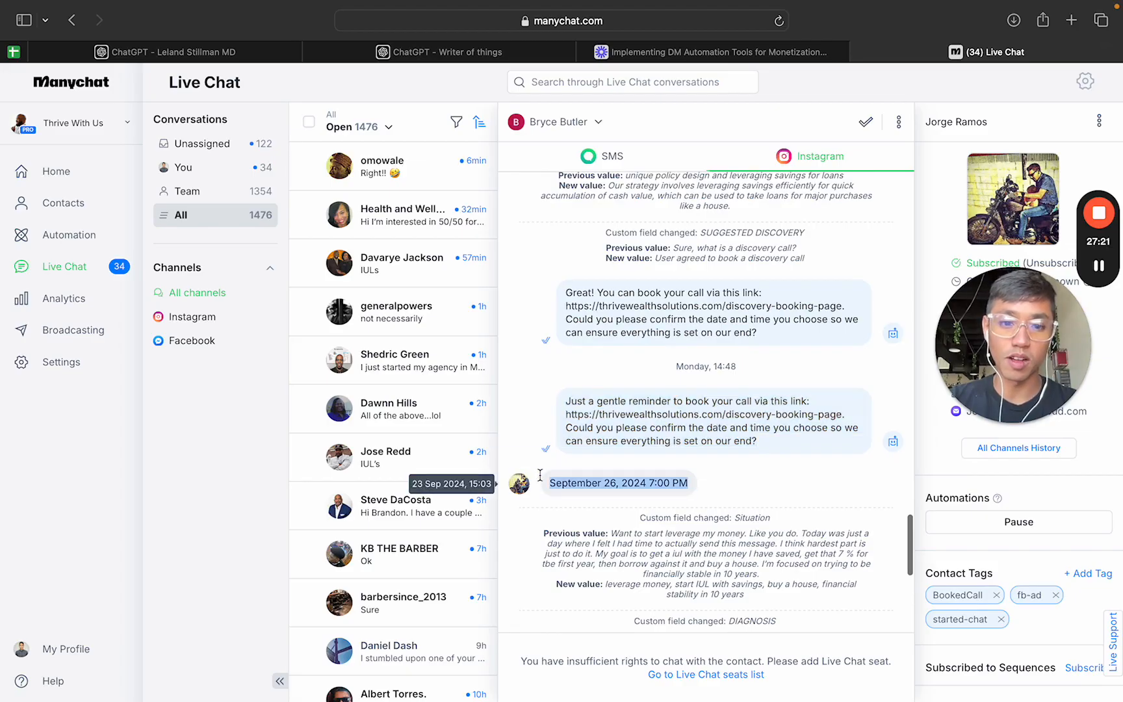
scroll(539, 475, "down", 10)
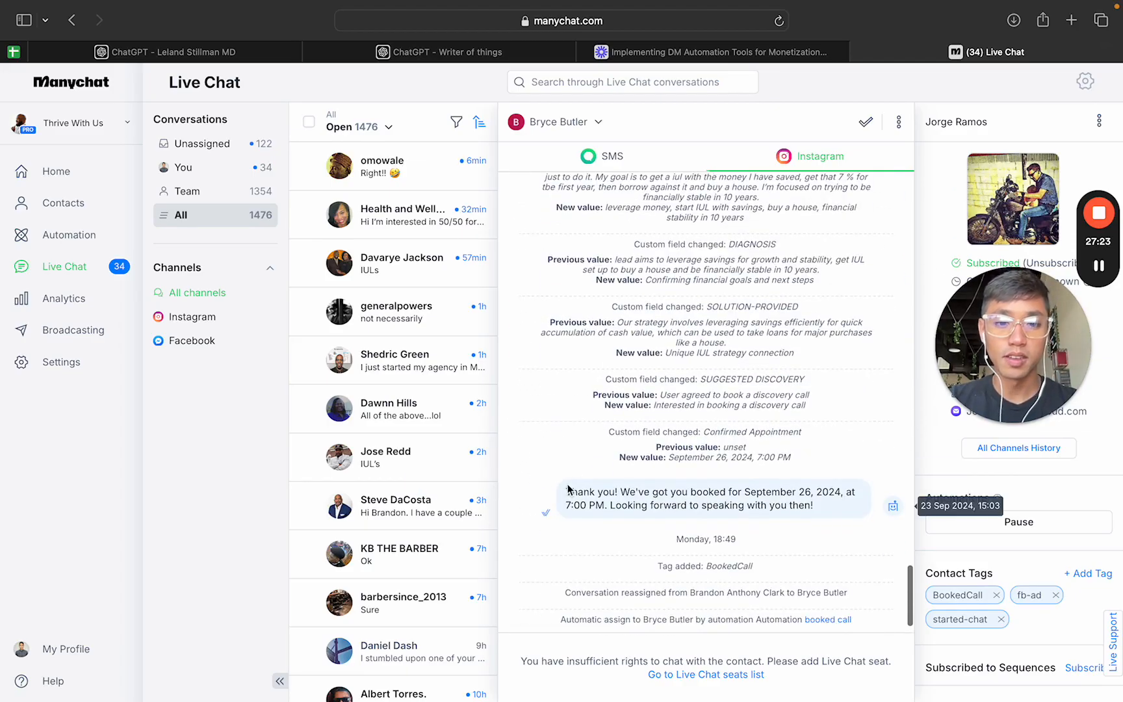
left_click_drag(629, 489, 776, 506)
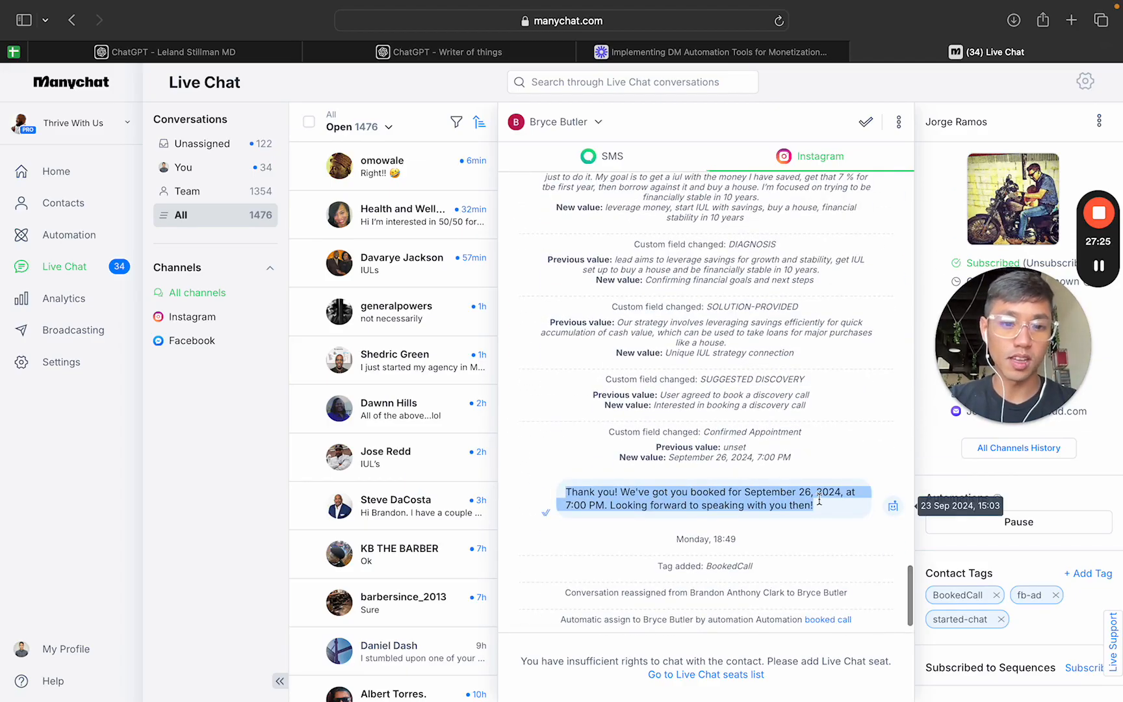
Step: Return to the beginning of the conversation at the prospect's story reply
scroll(818, 444, "up", 5)
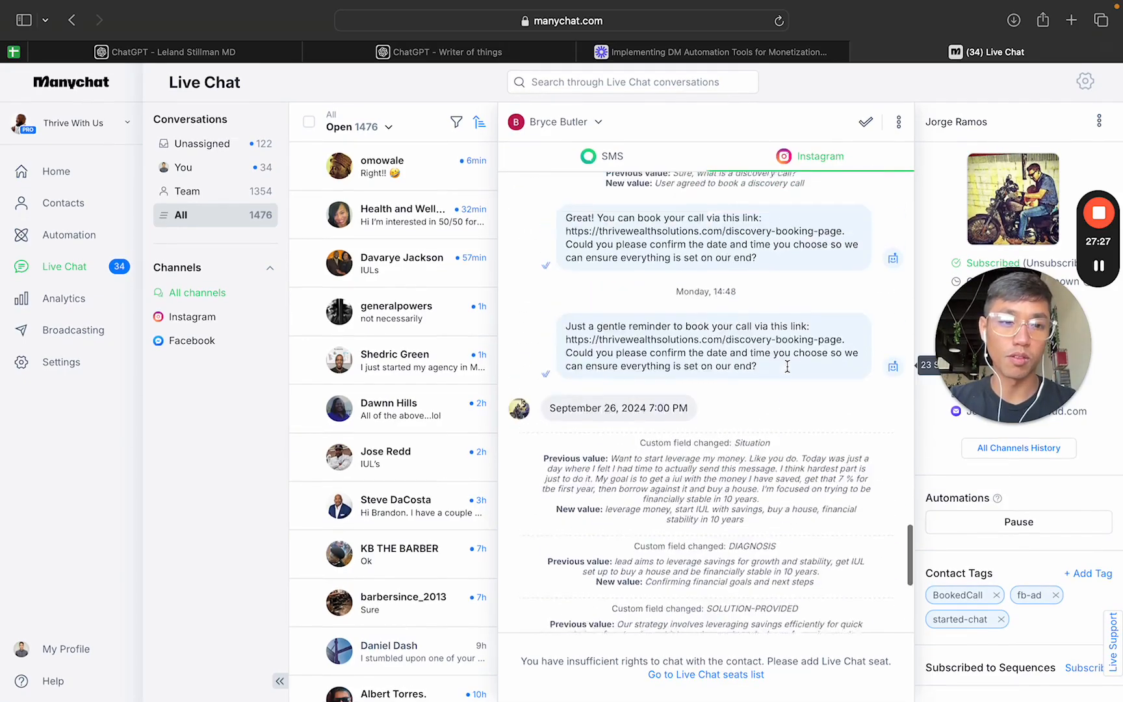
scroll(787, 367, "up", 15)
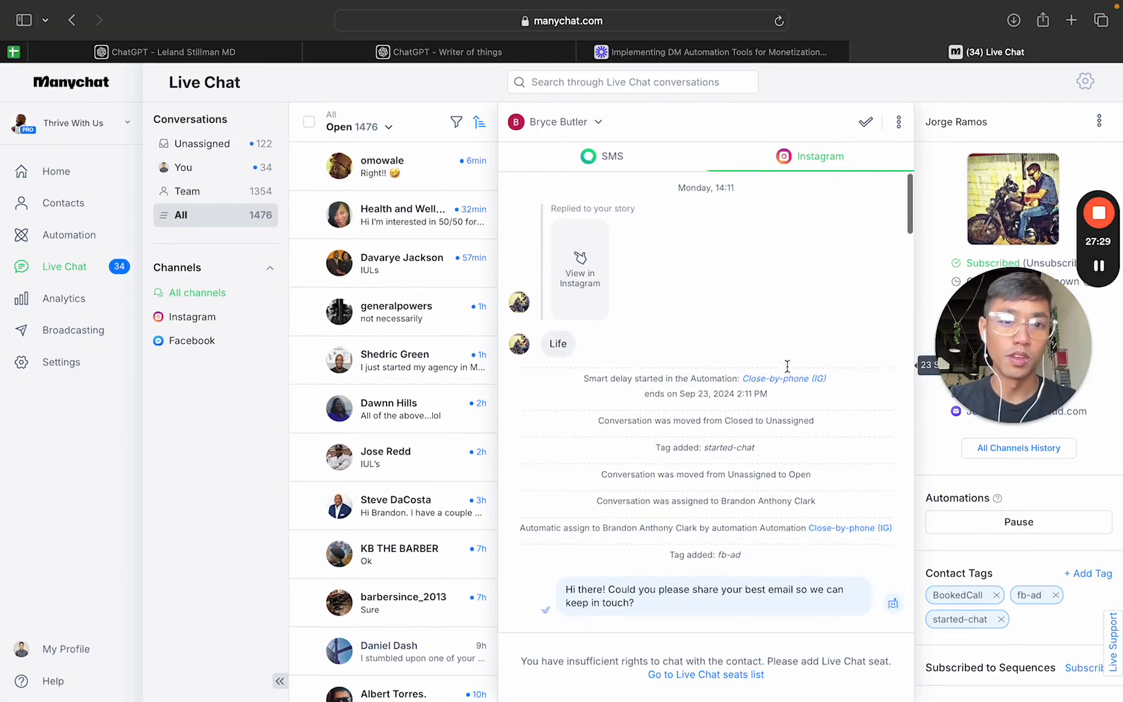
scroll(787, 366, "down", 3)
scroll(787, 366, "up", 4)
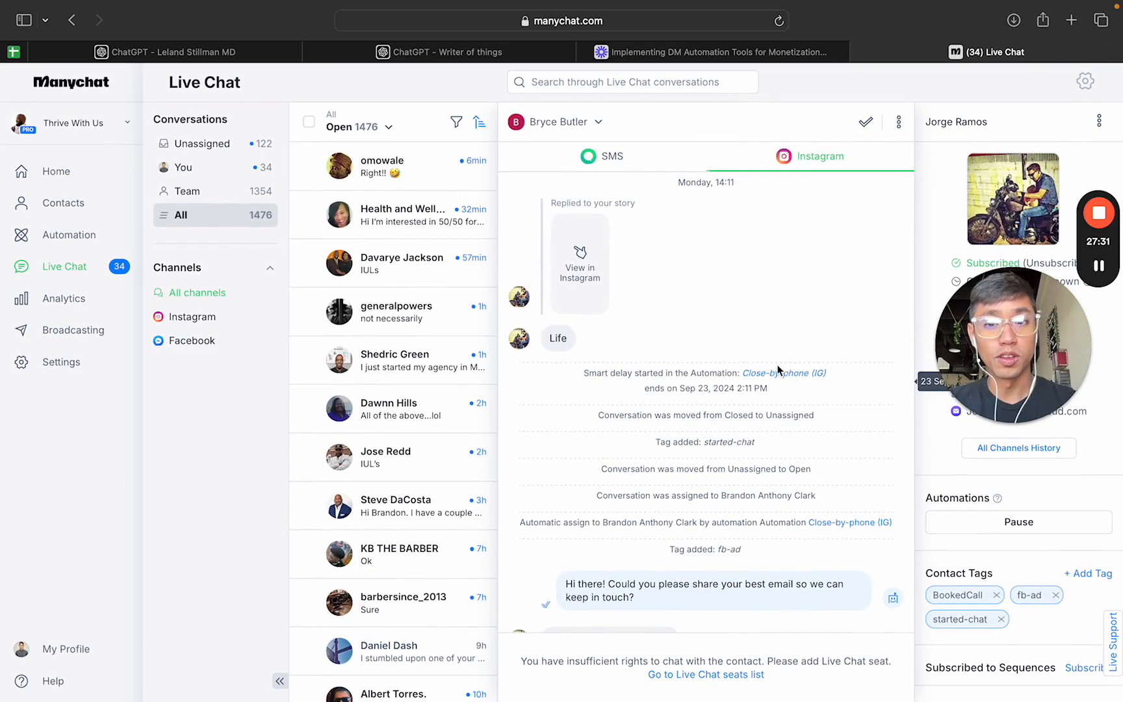